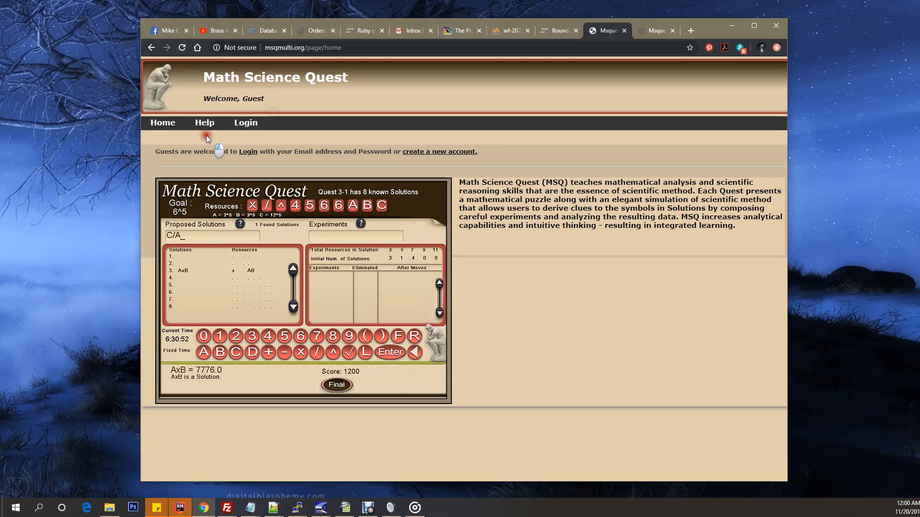
Step: Go to the login page and open the sign-up form for a new member account
click(245, 135)
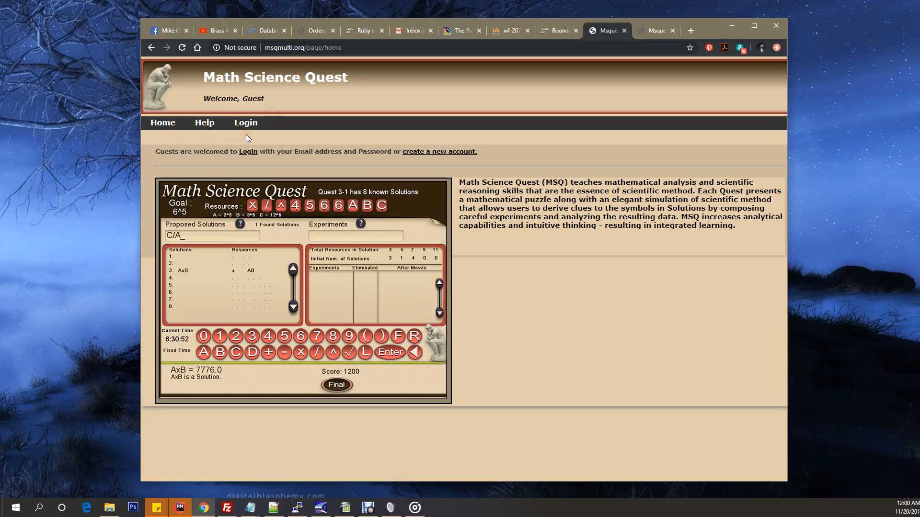
click(246, 126)
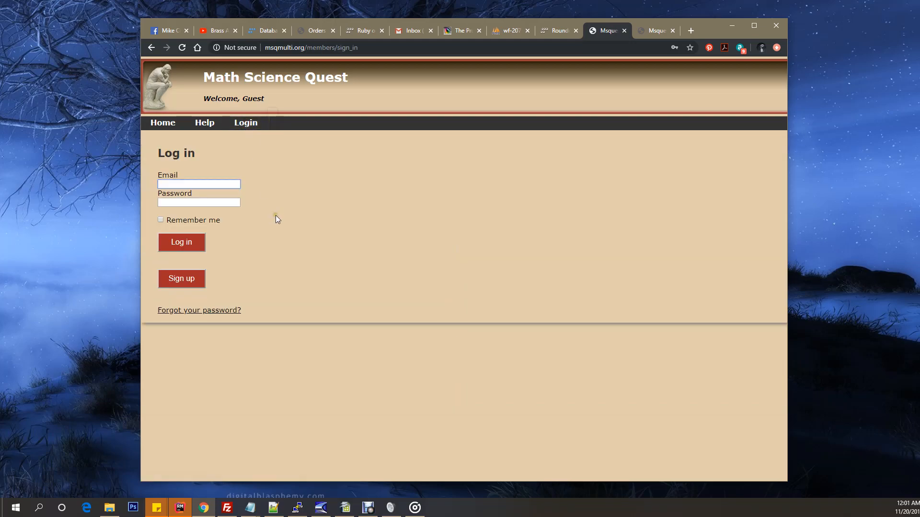
click(182, 293)
click(182, 280)
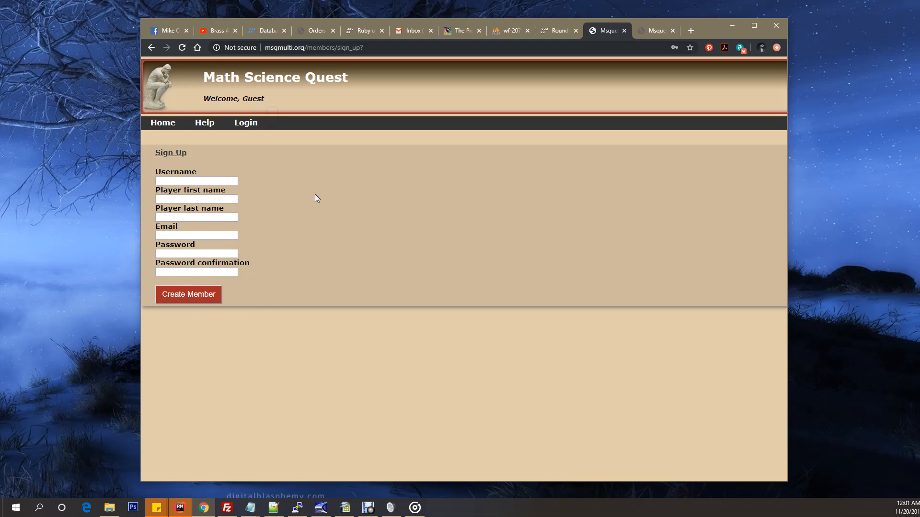
Step: Fill in the username and the player's first and last name on the sign-up form
click(248, 183)
click(246, 197)
click(243, 253)
click(182, 181)
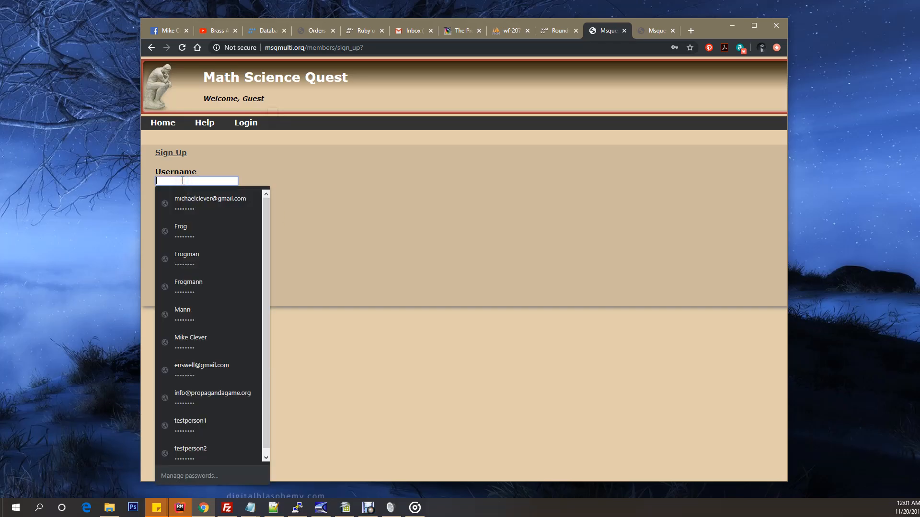
text(Frogman)
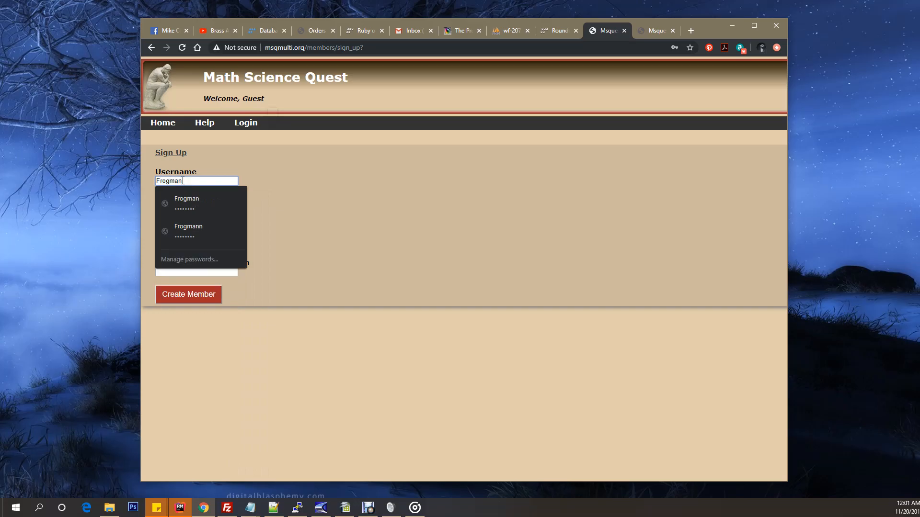
click(277, 181)
click(207, 200)
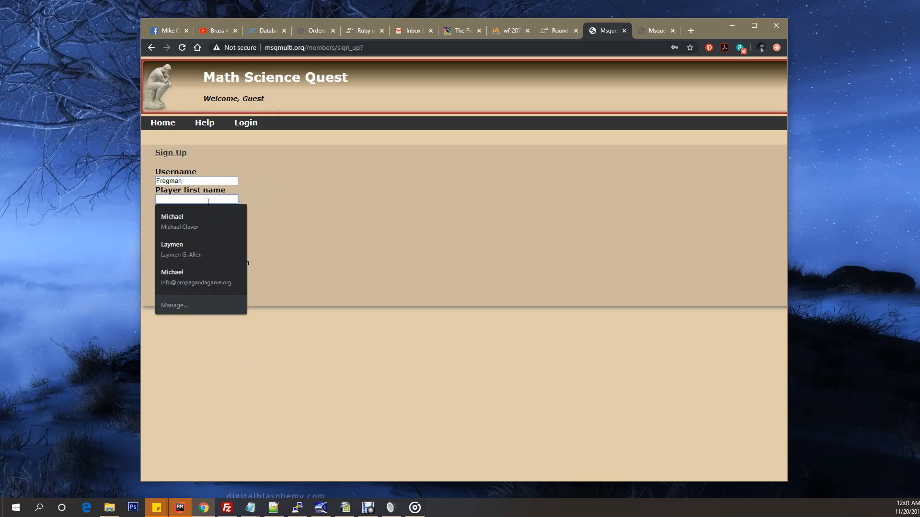
text(Frog)
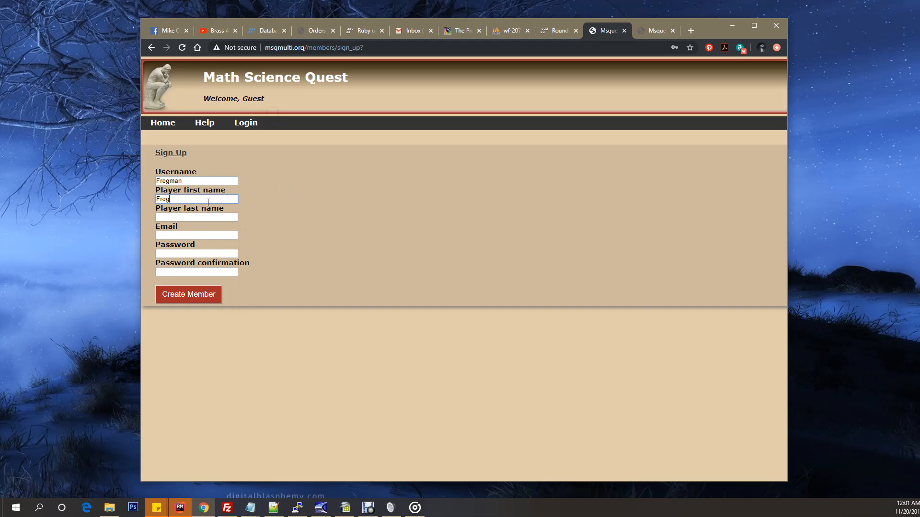
click(209, 217)
text(M)
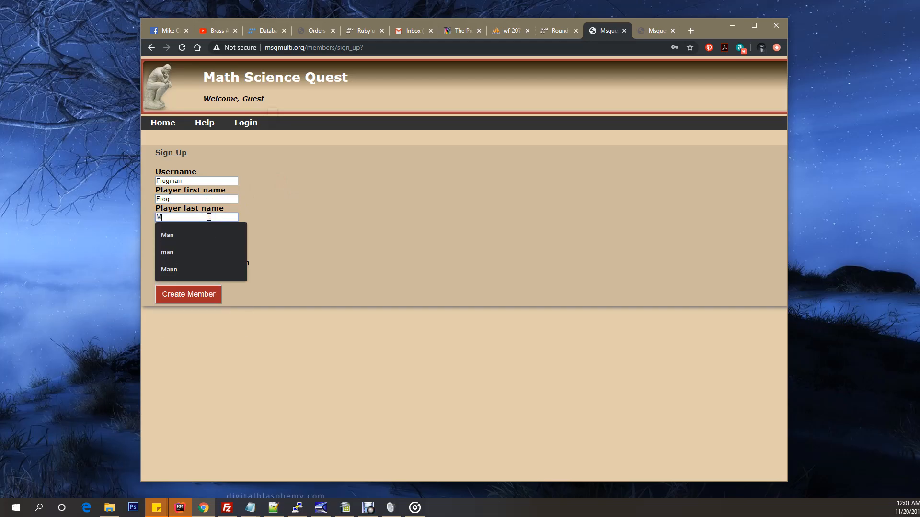
text(an)
click(288, 218)
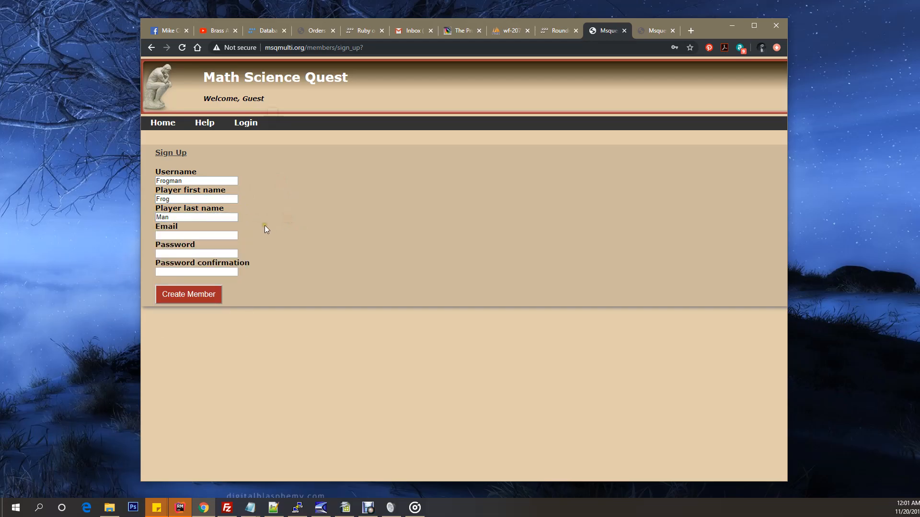
Step: Fill in the e-mail address, enter the account password and its confirmation, and create the member
click(231, 236)
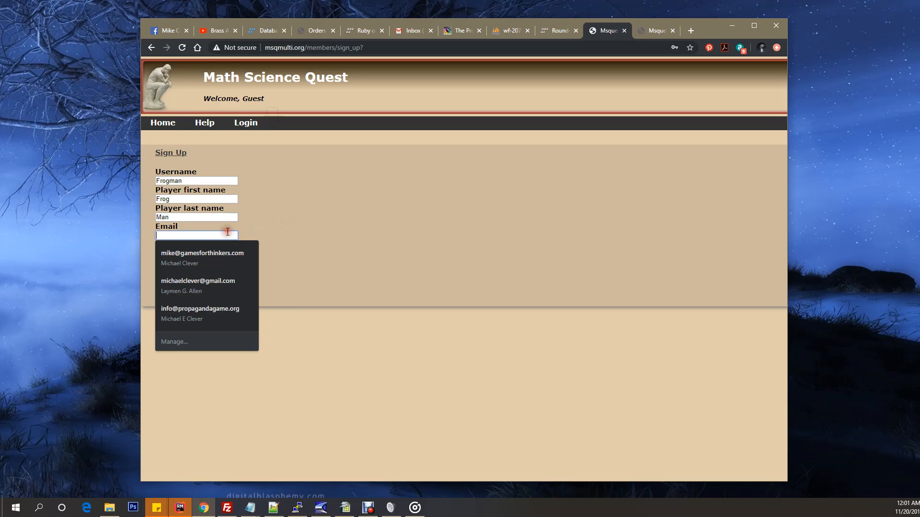
click(197, 312)
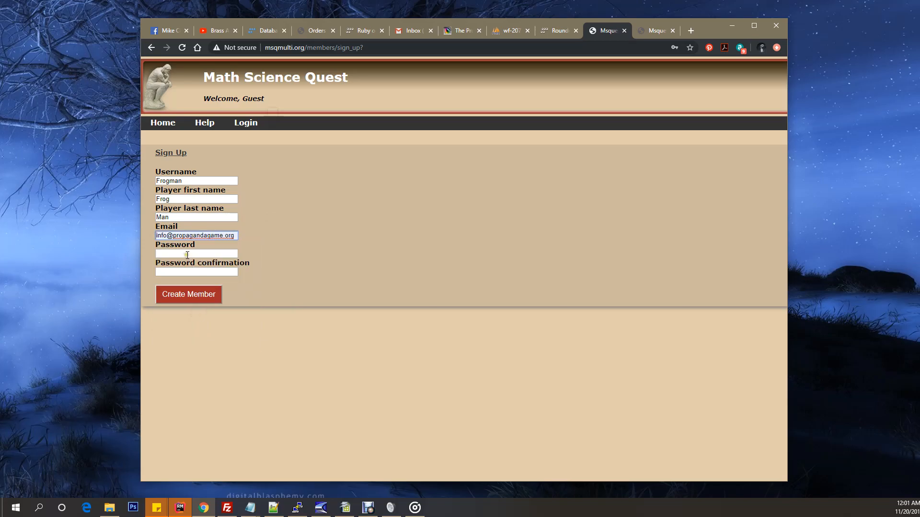
click(188, 255)
text(***)
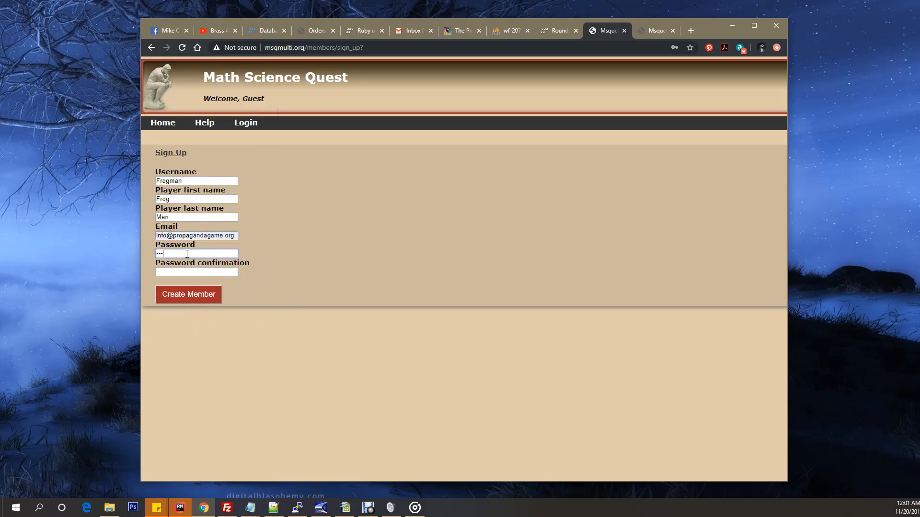
text(*)
click(190, 274)
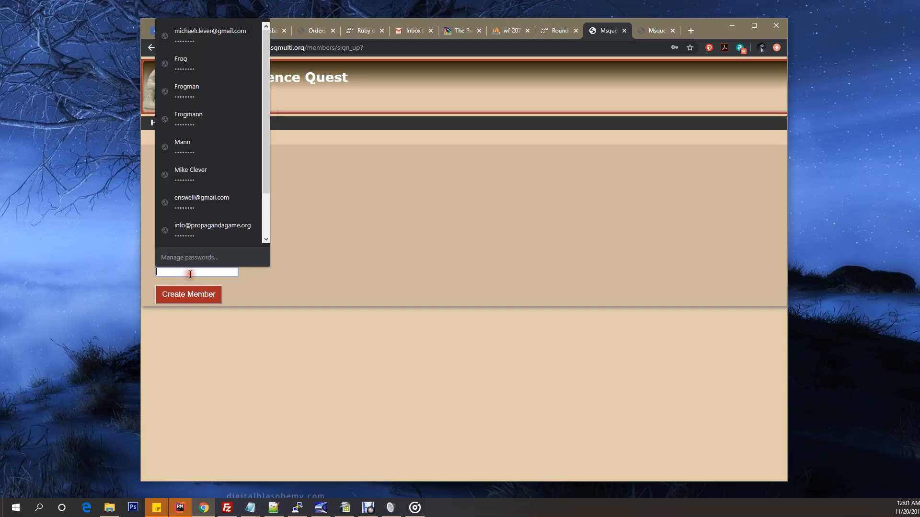
text(********)
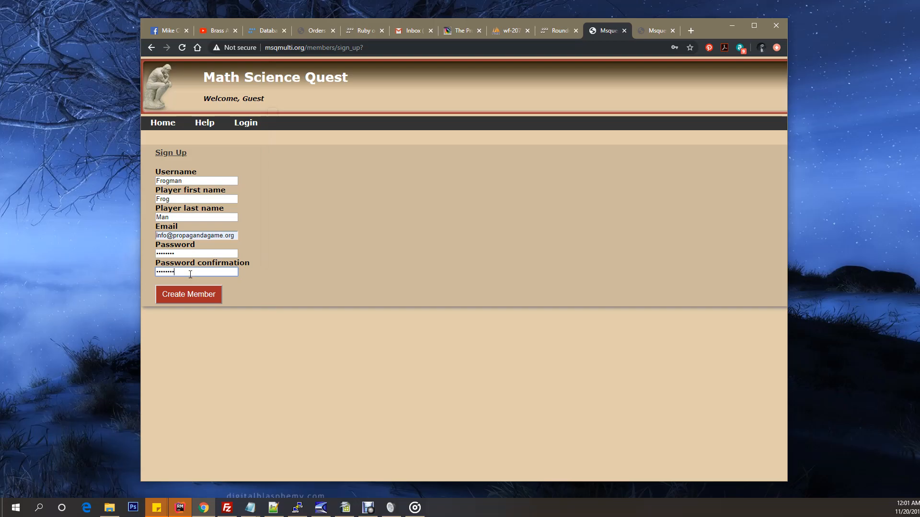
click(181, 299)
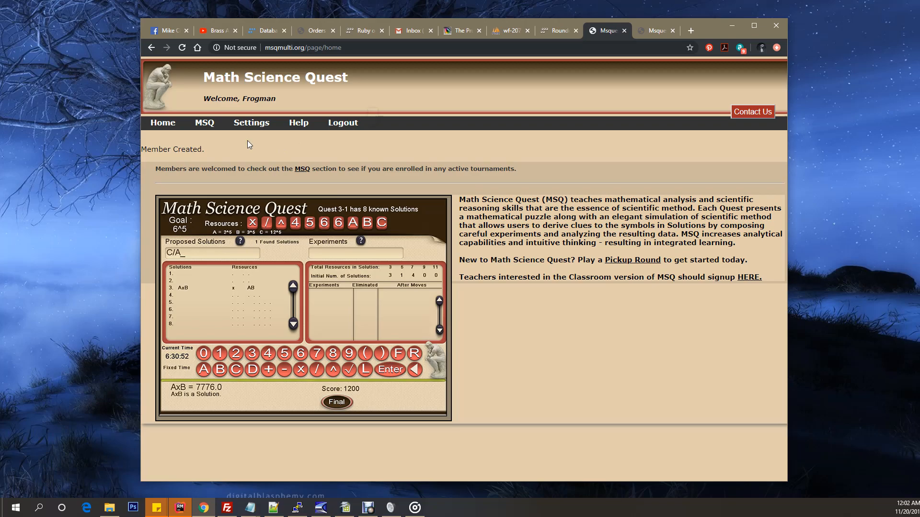
Step: Examine the welcome line, the member options and the registration notice on the home page
drag(204, 98, 280, 100)
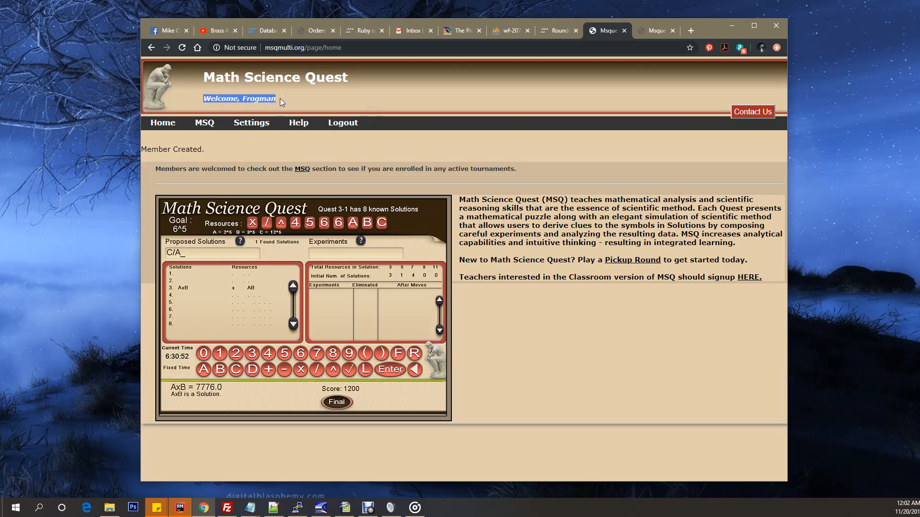
click(280, 99)
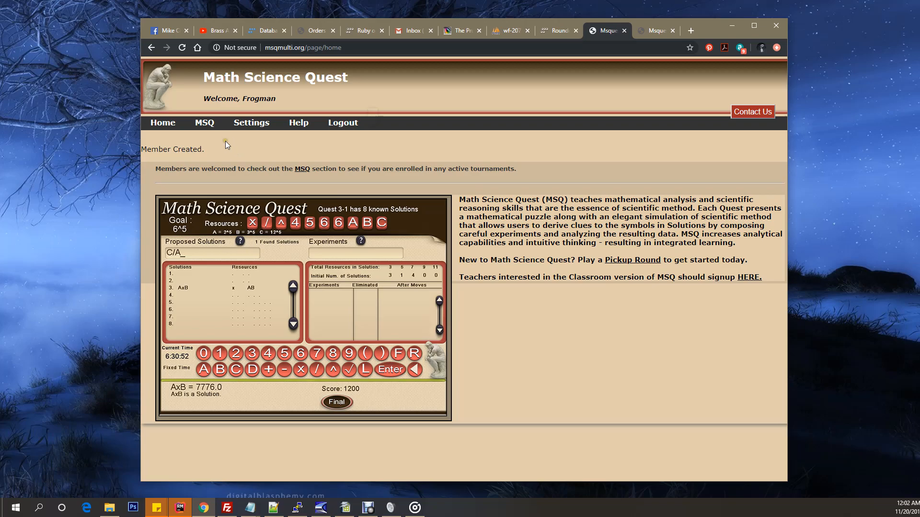
click(205, 136)
click(254, 138)
drag(206, 150, 142, 149)
click(208, 149)
mouse_move(209, 127)
Step: Switch to the Roundcube webmail and open the newest "Thank you for registering" message to read the login details
click(558, 33)
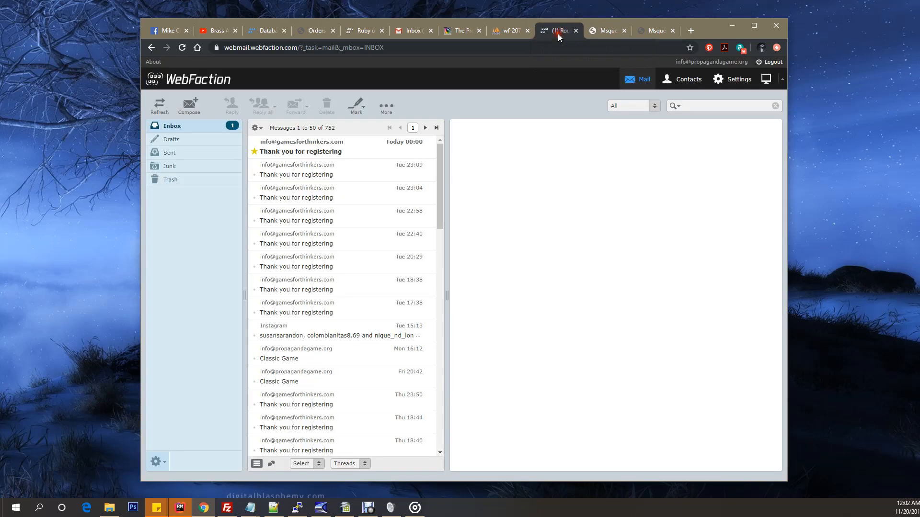
click(296, 152)
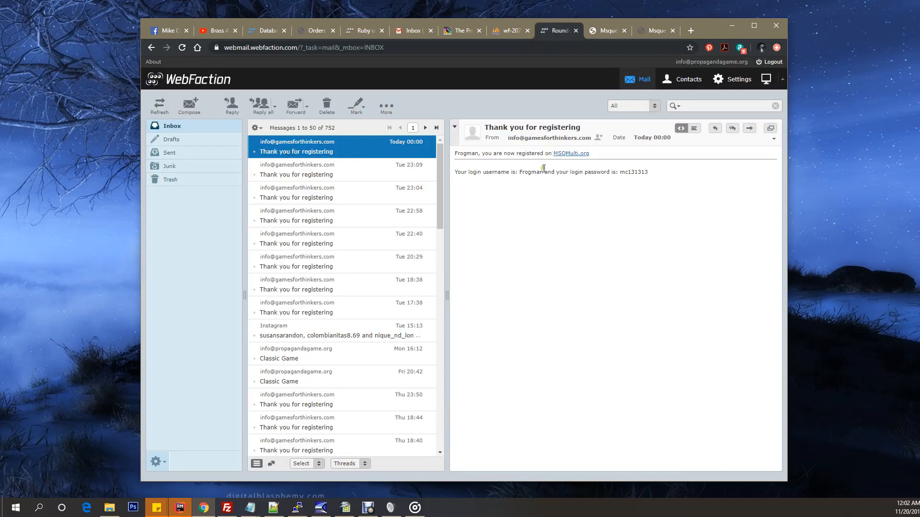
drag(519, 171, 655, 176)
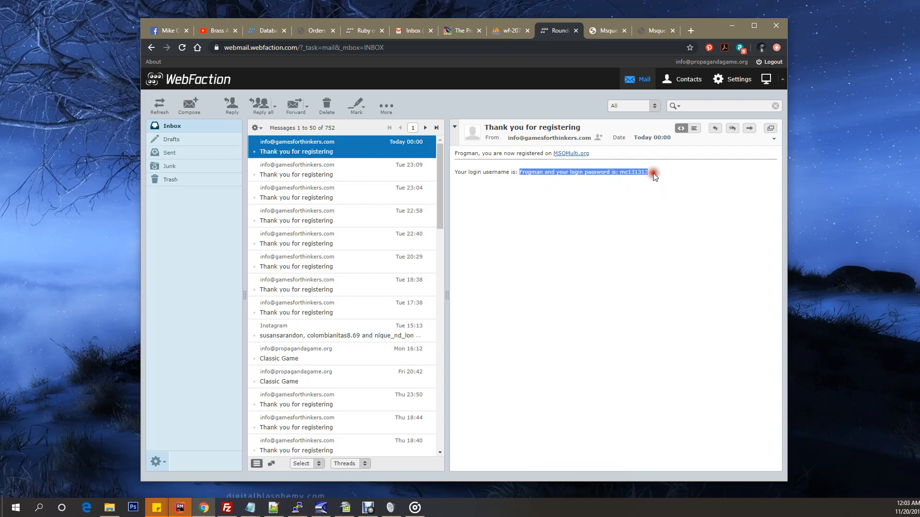
click(660, 199)
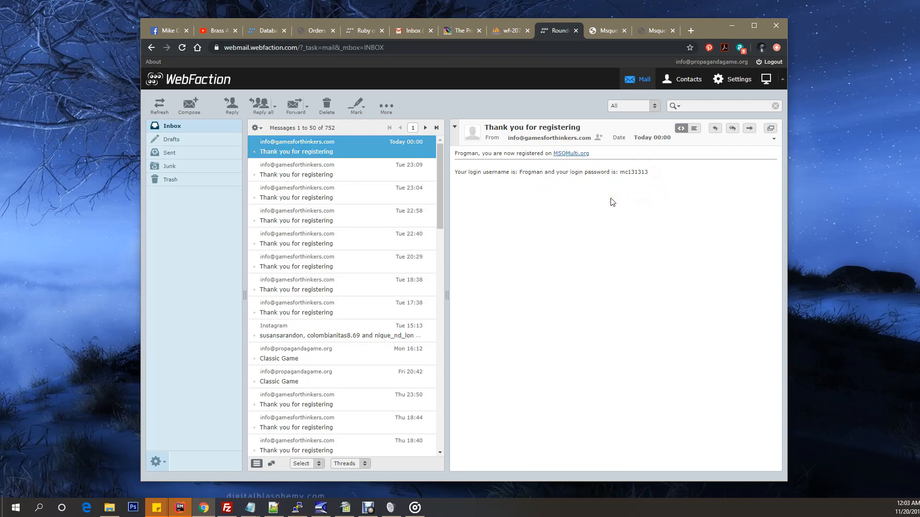
click(506, 201)
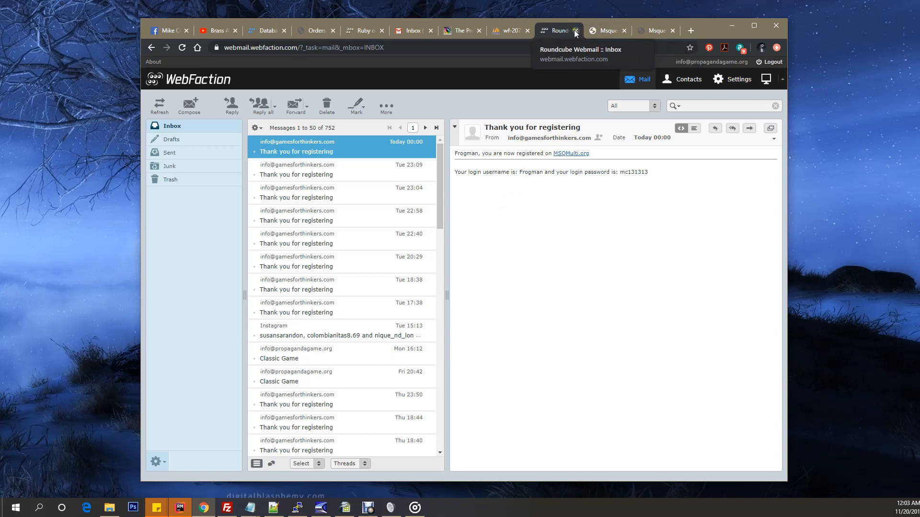
Step: Return to the Math Science Quest site and open the contact form for teachers interested in the Classroom version
click(605, 28)
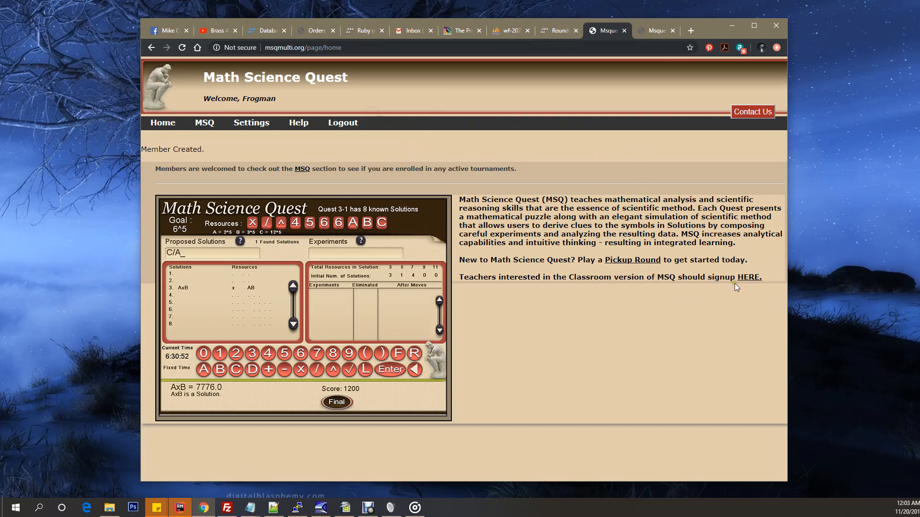
click(748, 286)
click(749, 286)
click(748, 286)
click(750, 277)
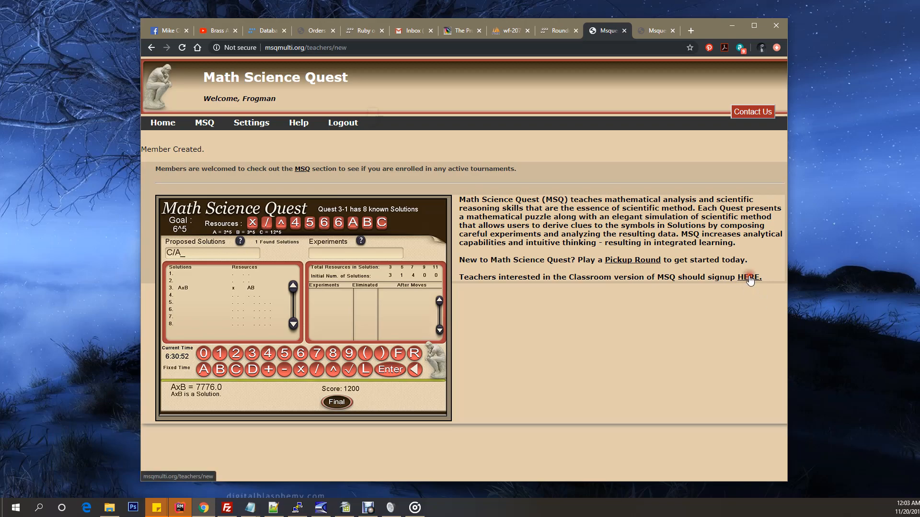
Step: Write "I want to become a teacher on the site." as the contact message, and return to the home page without sending it
click(336, 296)
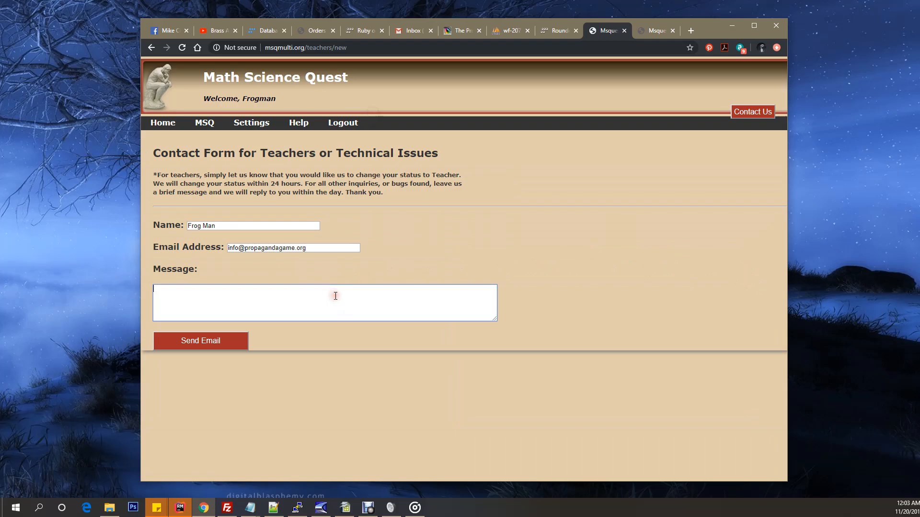
text(I want to become a teacher on the site.)
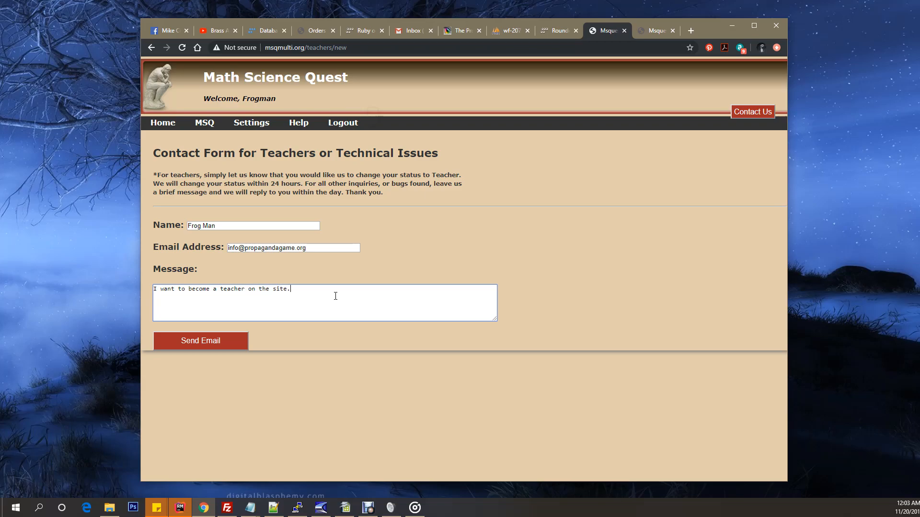
click(203, 366)
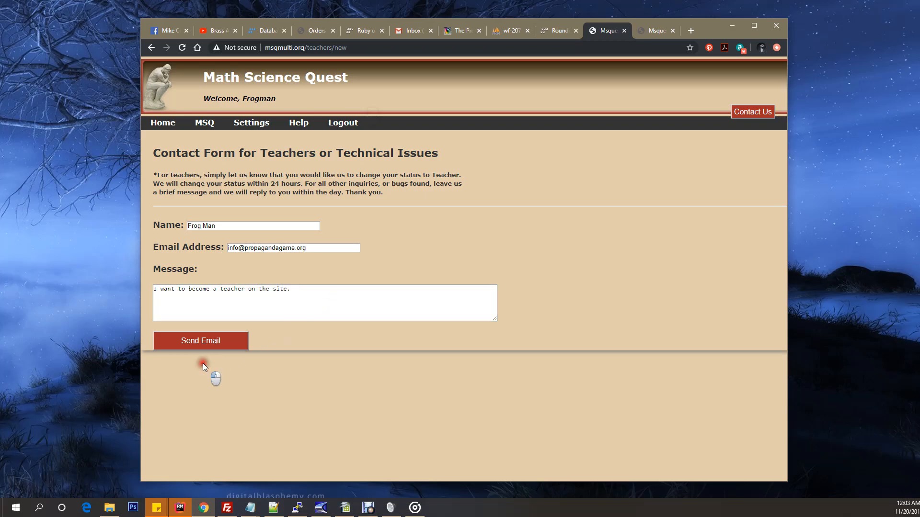
click(163, 123)
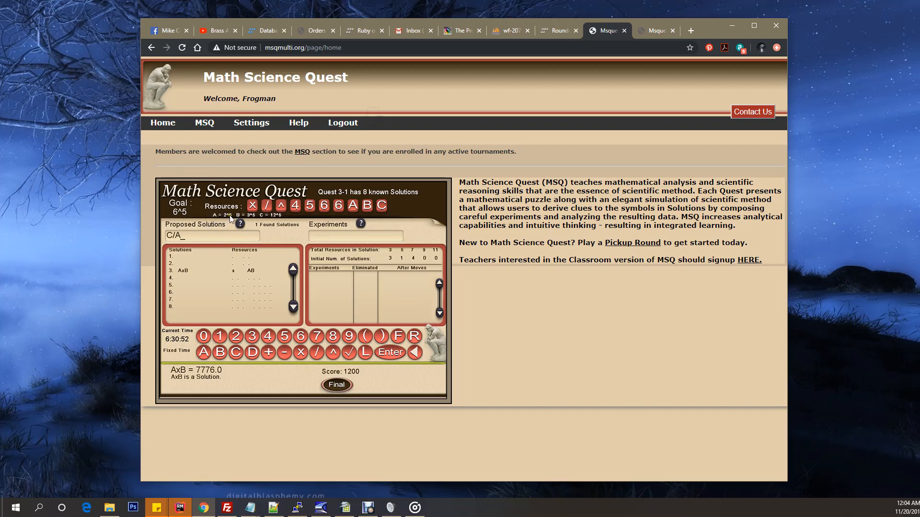
Step: Open the MSQ Pickup Rounds page
click(529, 291)
mouse_move(205, 124)
click(346, 139)
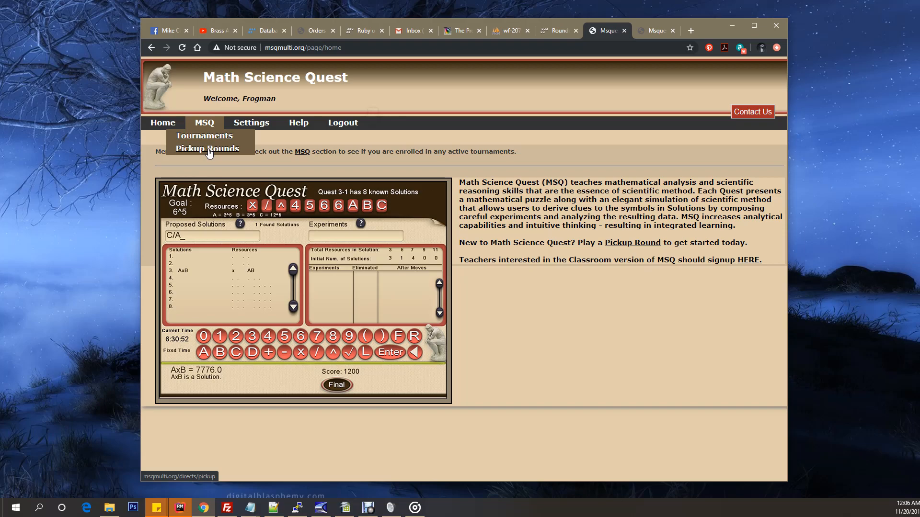
click(207, 149)
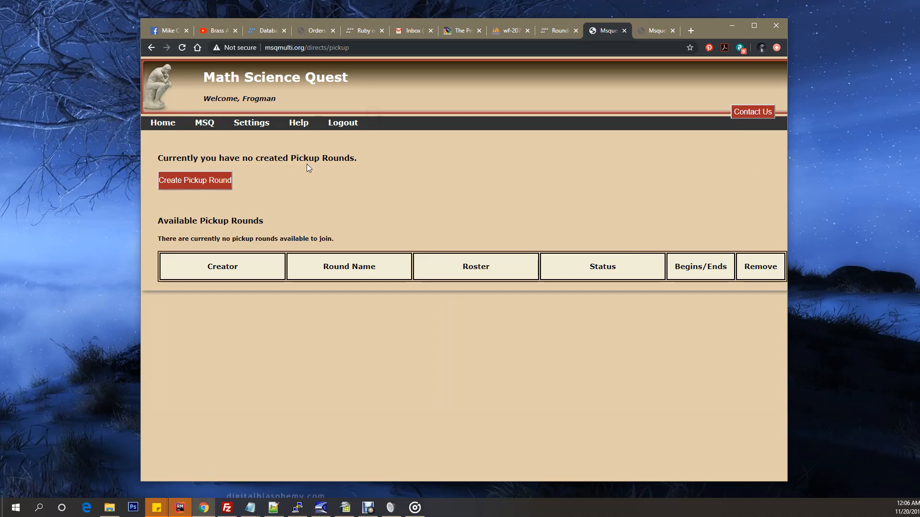
Step: Examine the notes on created and available pickup rounds
drag(158, 159, 349, 157)
click(381, 160)
click(194, 197)
drag(156, 220, 275, 223)
click(276, 222)
drag(155, 239, 341, 238)
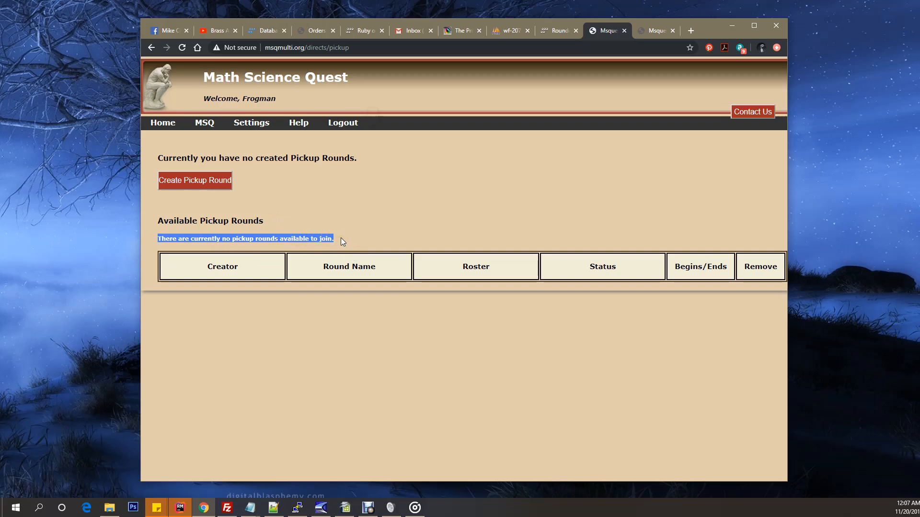
click(341, 238)
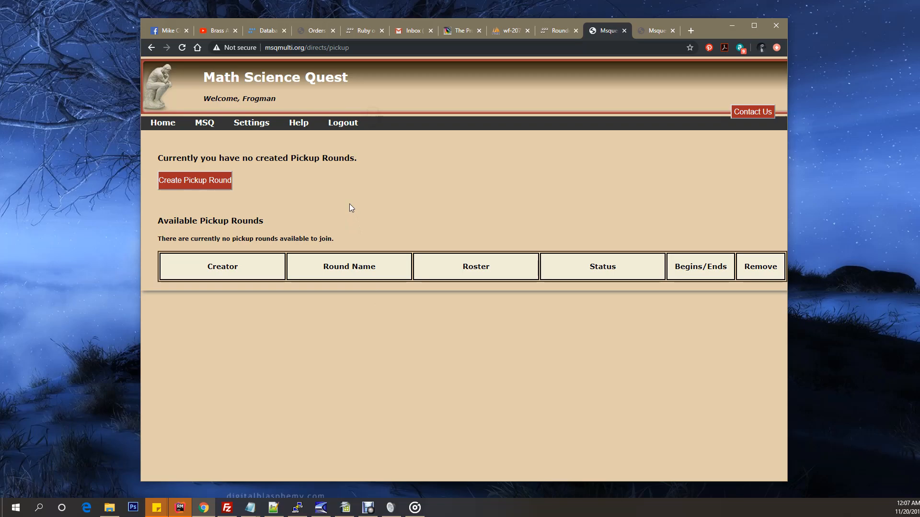
Step: Start creating a pickup round and check the time zone choices, keeping (GMT-06:00) Central Time (US & Canada)
click(194, 186)
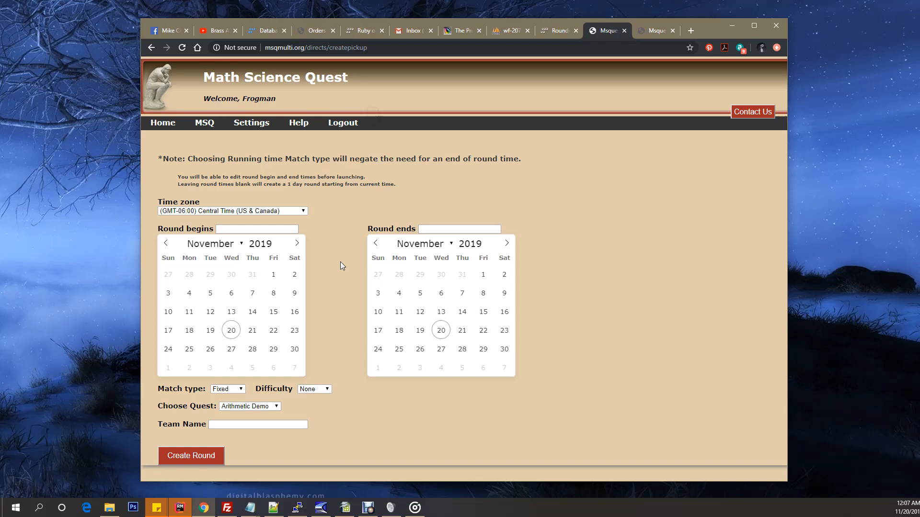
click(253, 211)
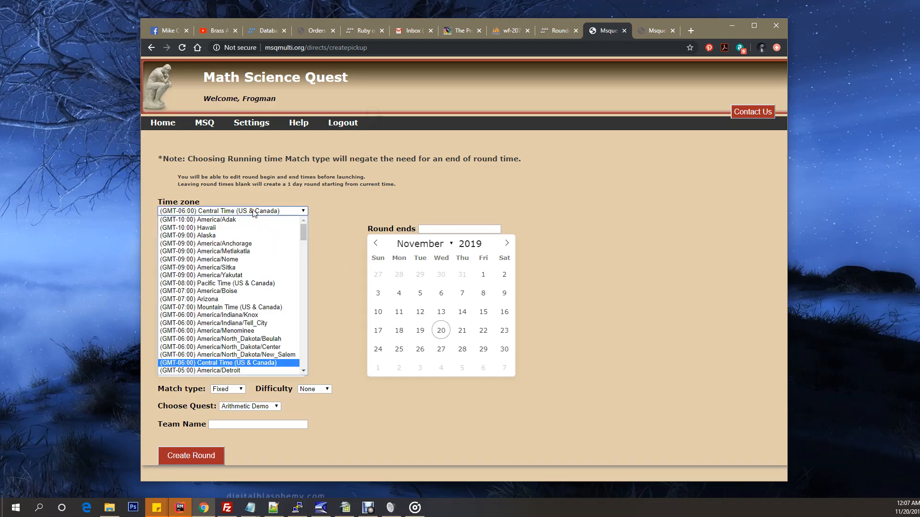
click(253, 212)
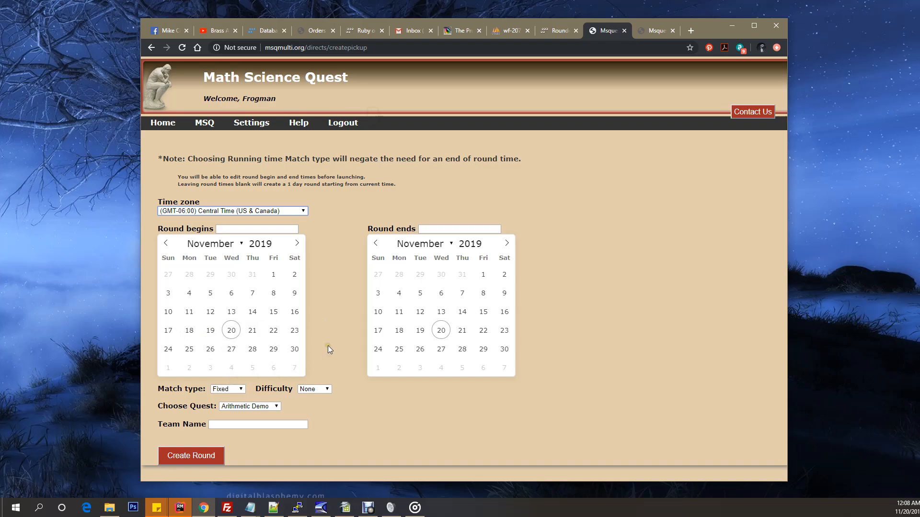
Step: Set the round to begin on November 20, 2019 at 11:00 PM
click(231, 330)
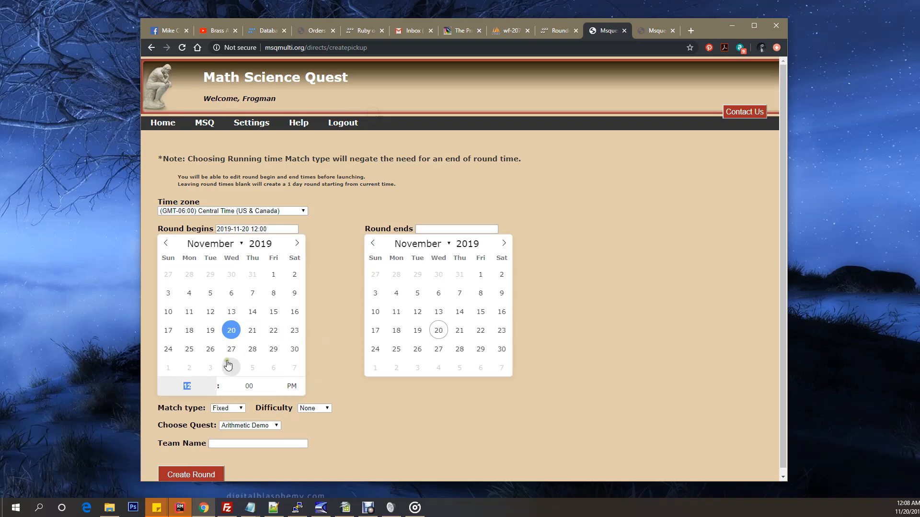
click(213, 393)
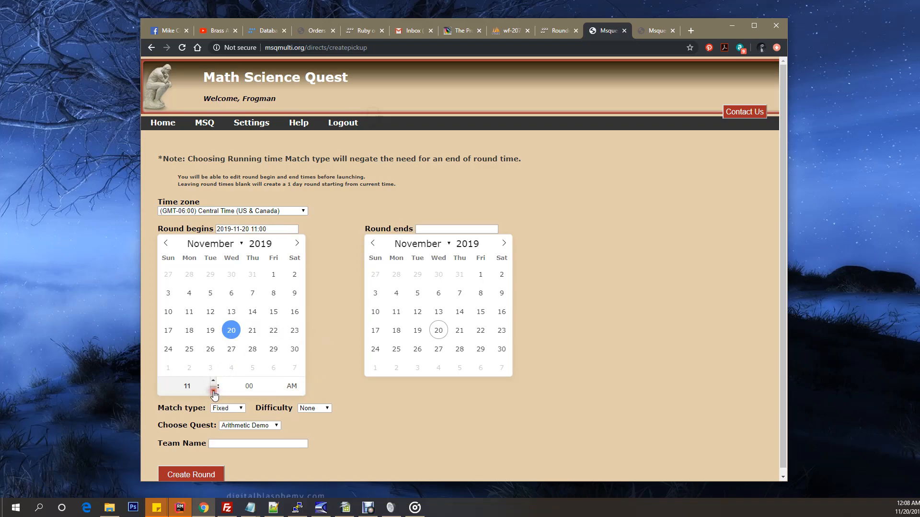
click(214, 393)
click(213, 382)
click(292, 389)
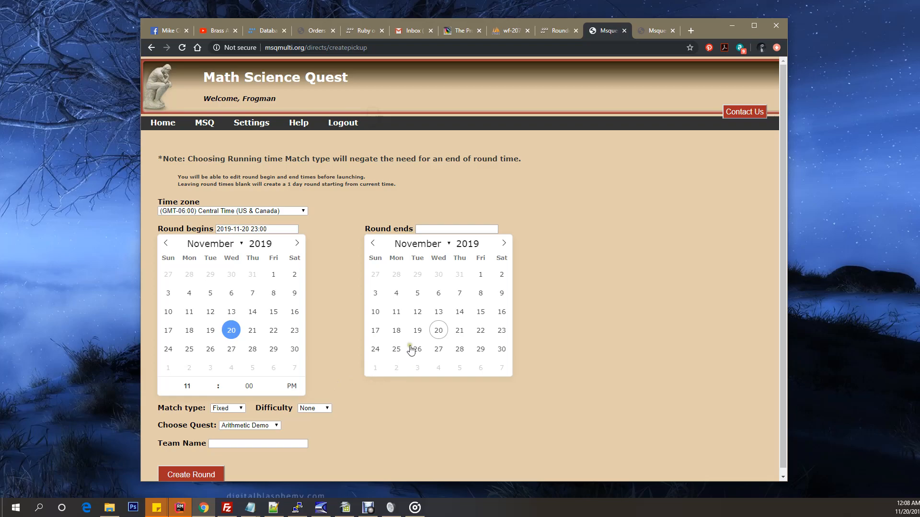
Step: Set the round to end on November 26, 2019 at 12:00 PM, keeping the start time at 11:00 PM
click(459, 331)
click(481, 330)
click(501, 330)
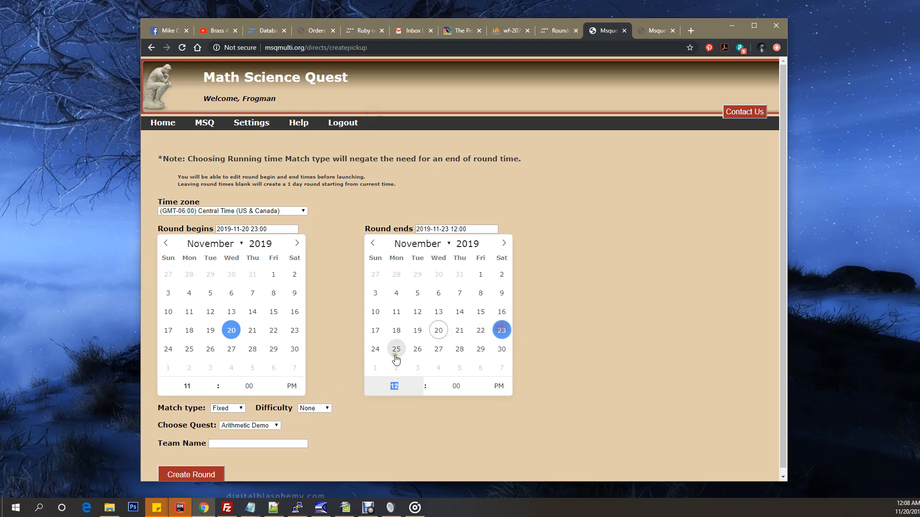
click(375, 350)
click(396, 349)
click(420, 350)
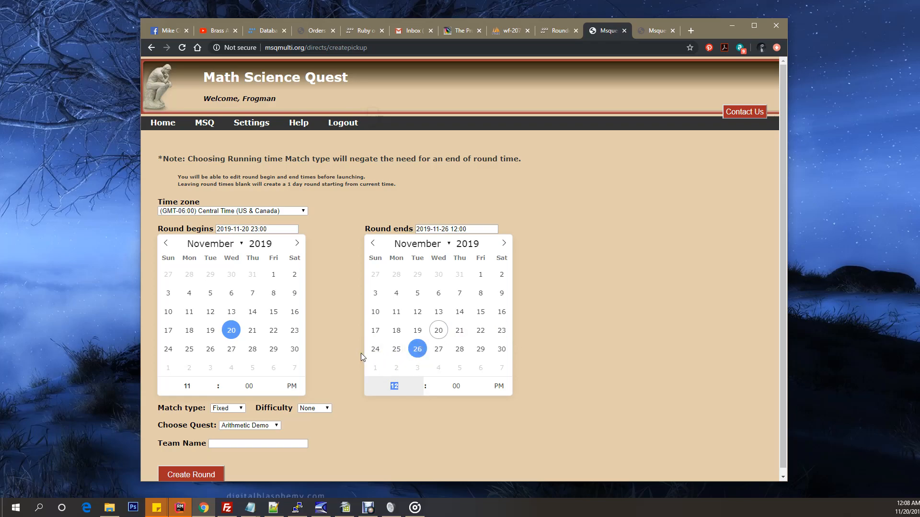
click(499, 386)
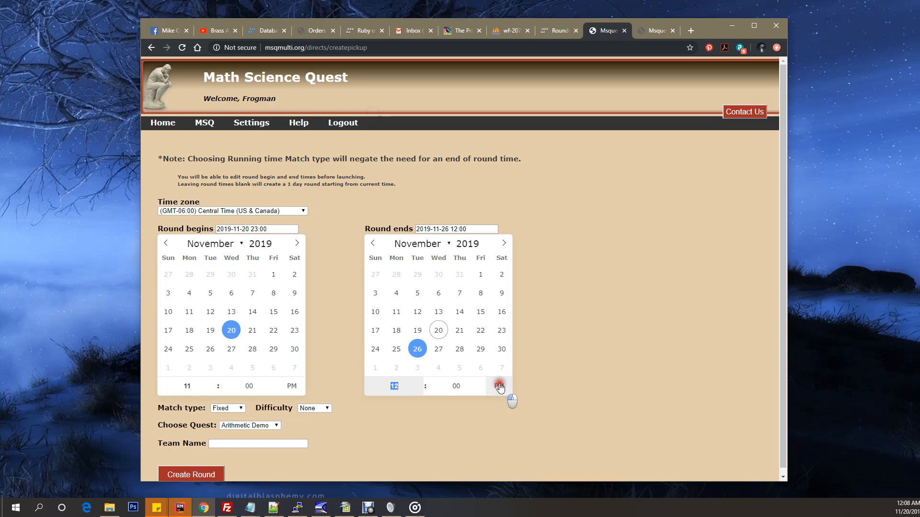
click(292, 387)
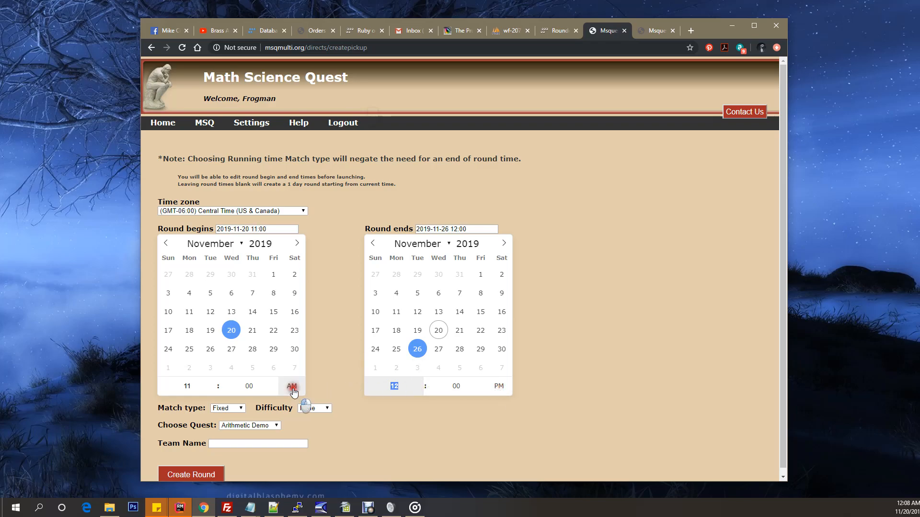
click(292, 387)
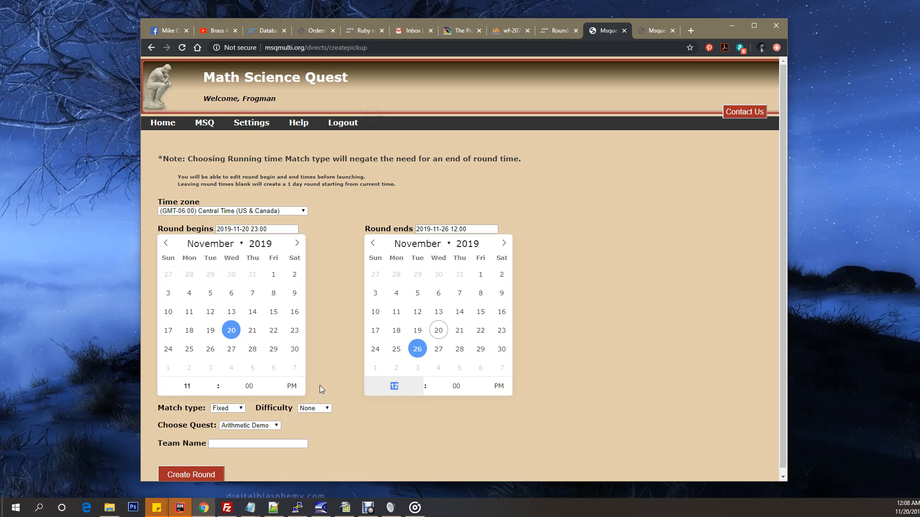
Step: Try the Running match type and return it to Fixed, and check the difficulty choices, keeping None
scroll(320, 385, down, 1)
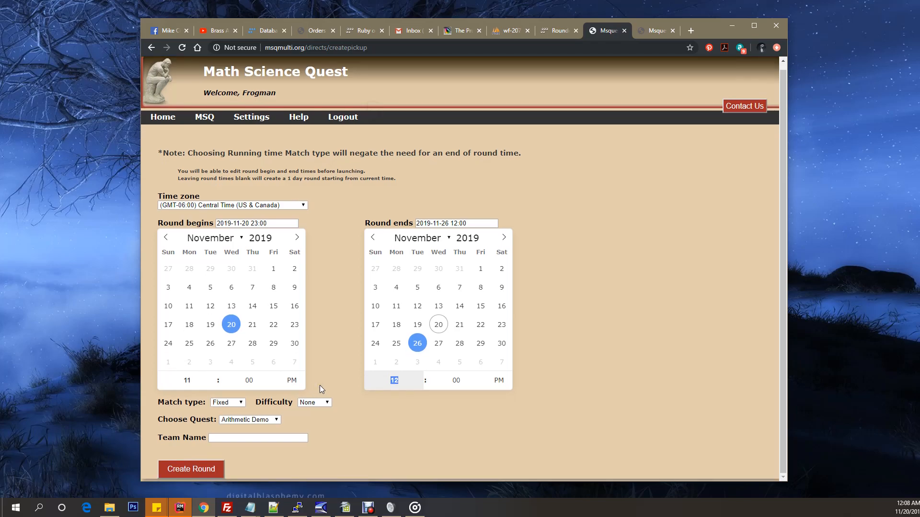
click(183, 409)
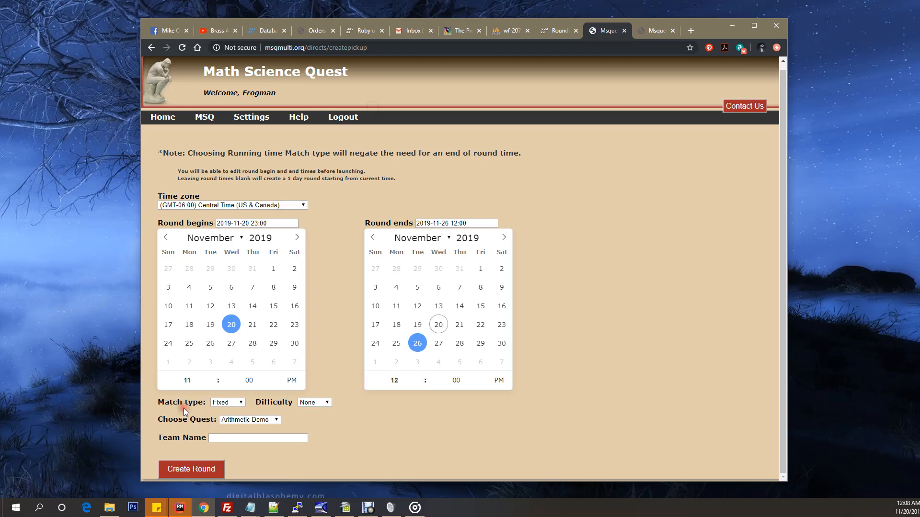
click(241, 403)
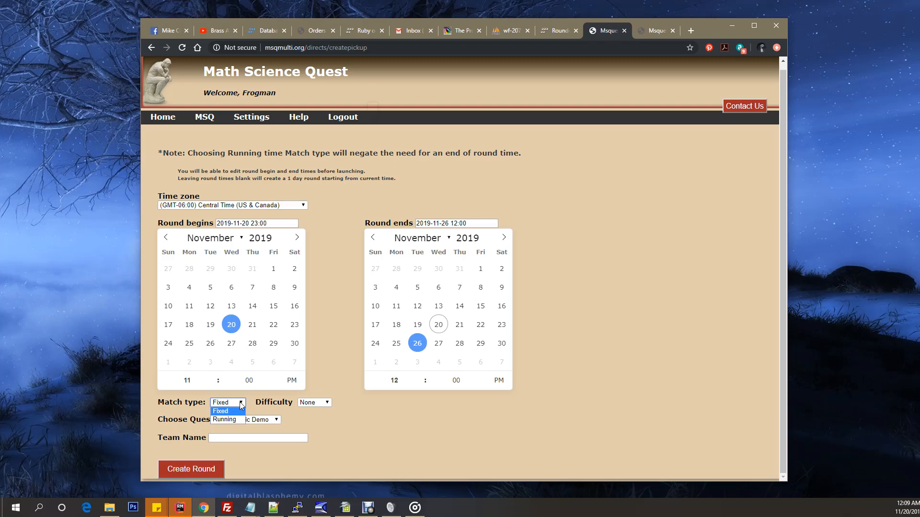
click(242, 406)
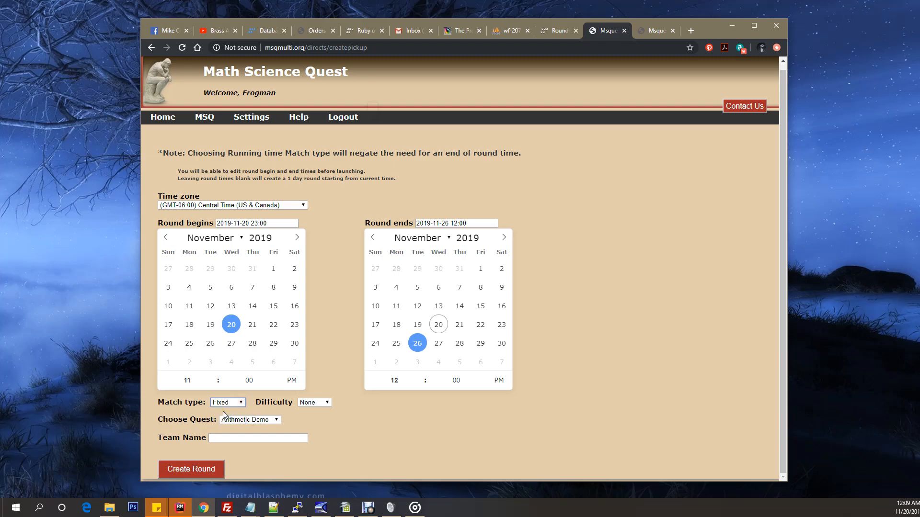
click(233, 404)
click(229, 418)
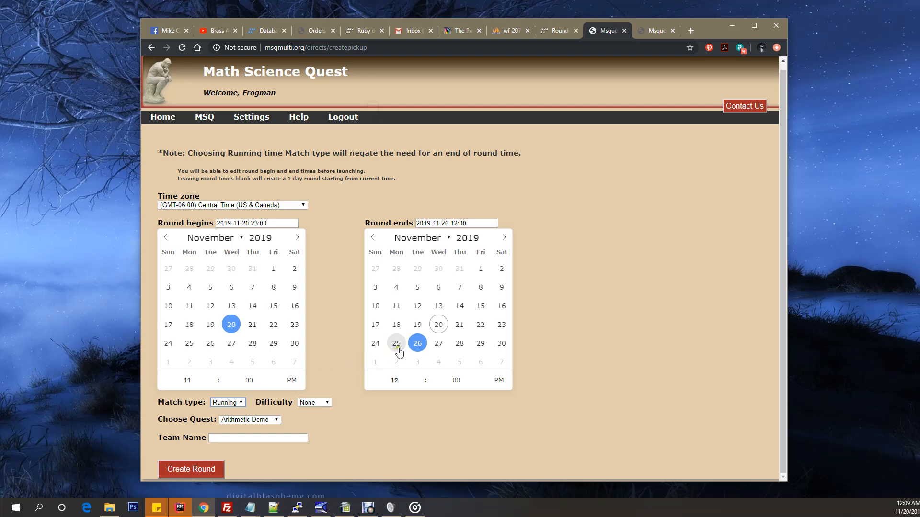
click(232, 403)
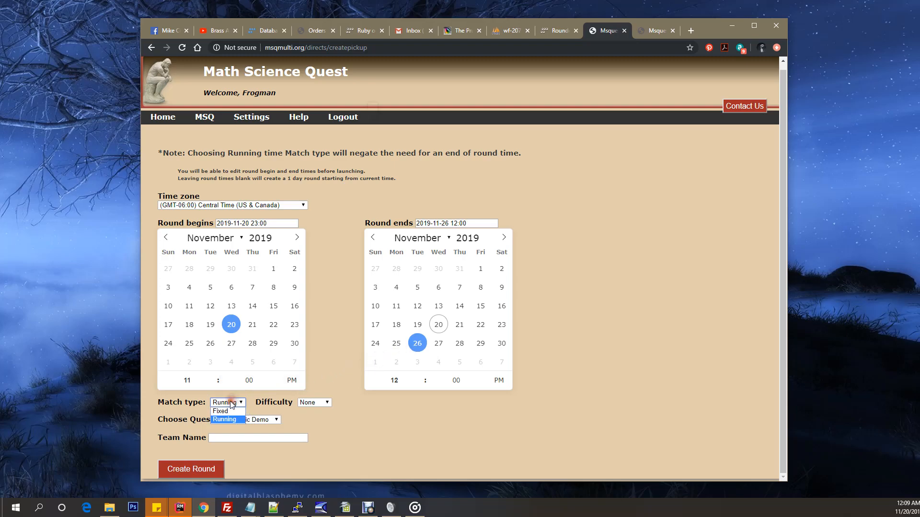
click(222, 411)
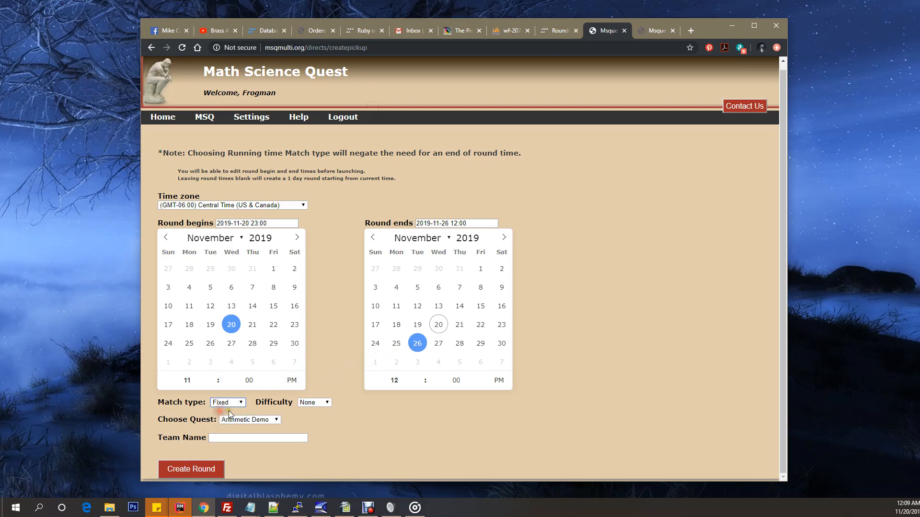
click(324, 404)
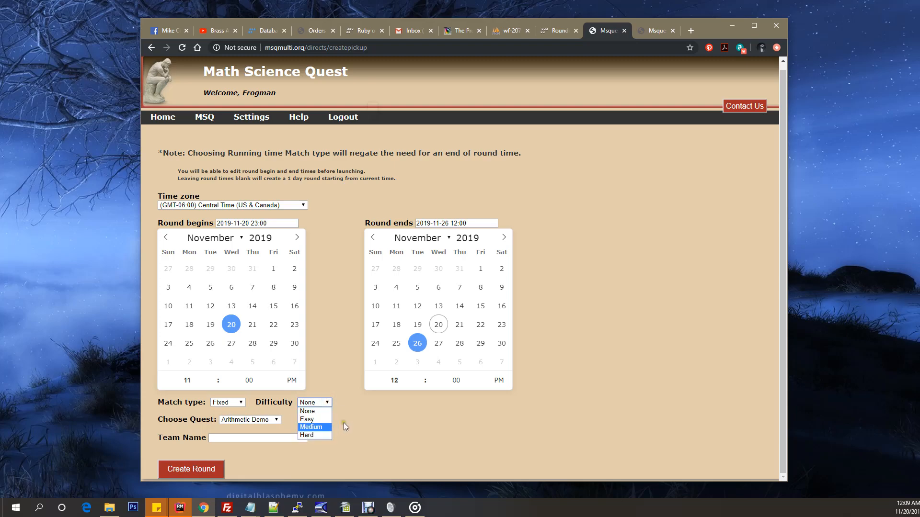
click(312, 411)
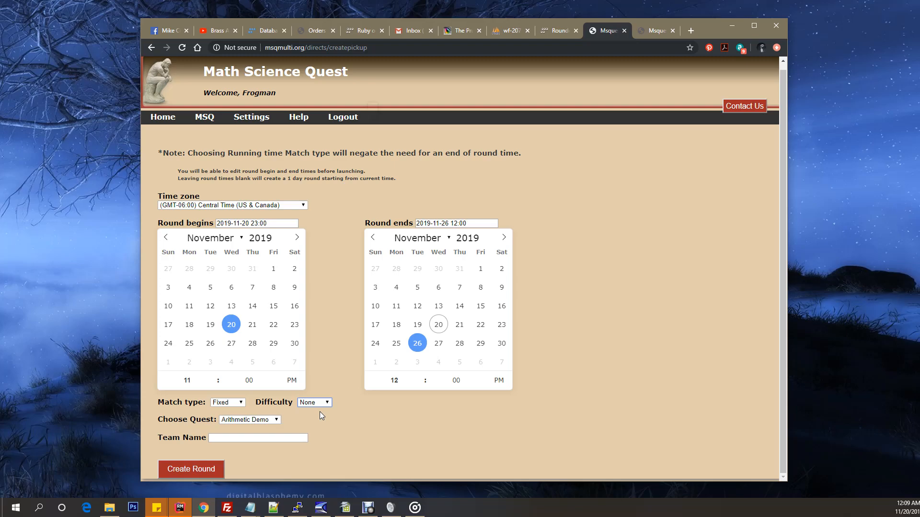
Step: Choose the Algebraic Demo quest and examine its goal, resources, solutions and variables
click(275, 419)
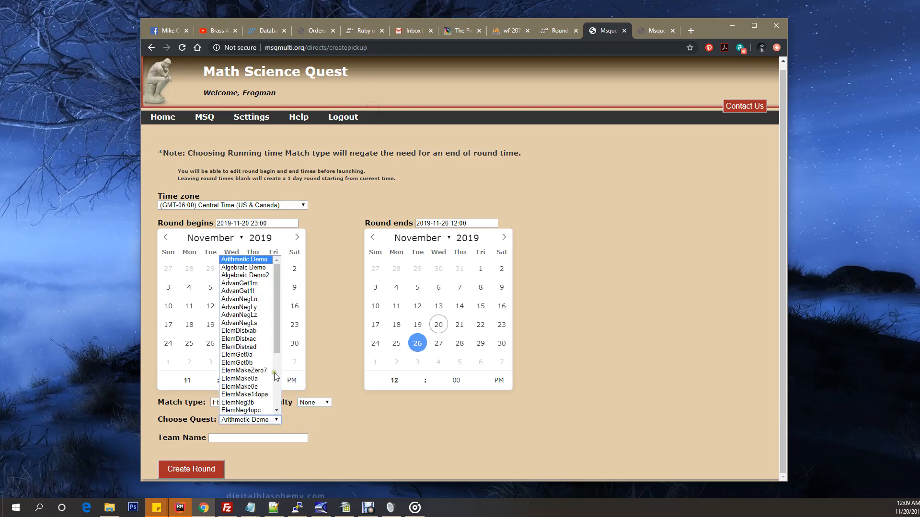
click(245, 268)
scroll(344, 372, down, 1)
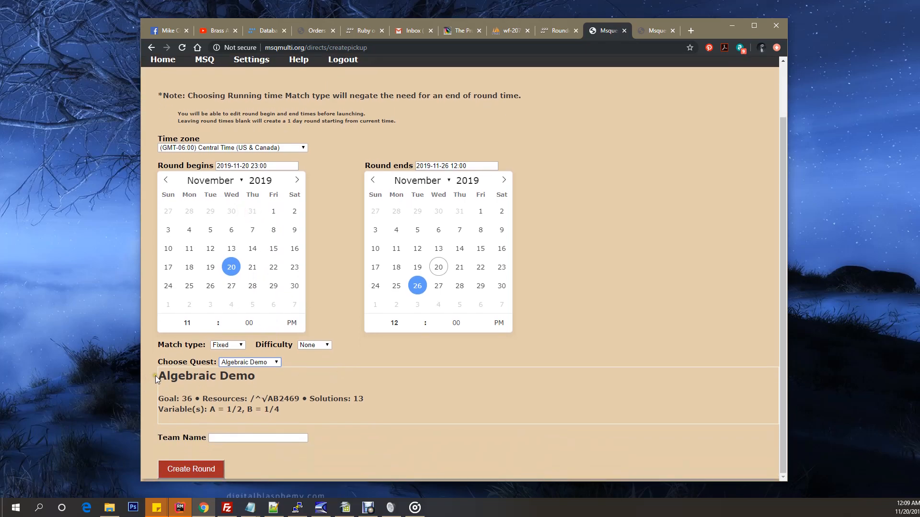
drag(155, 376, 266, 375)
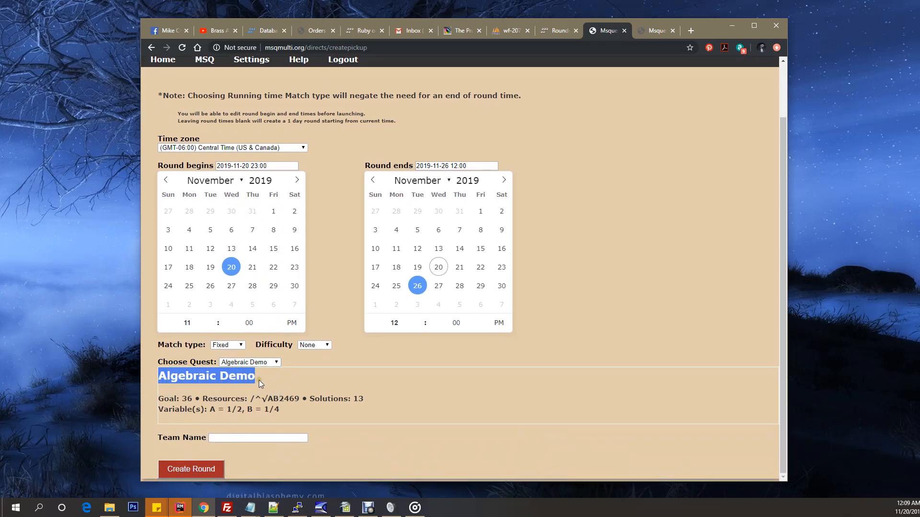
drag(158, 402, 292, 406)
click(315, 410)
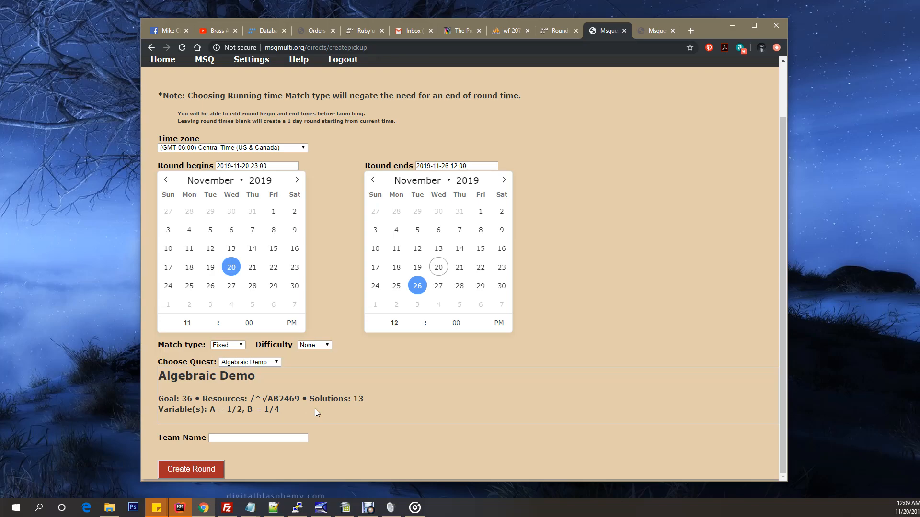
Step: Choose the Arithmetic Demo quest with Red as the team name, and submit the round settings
click(253, 363)
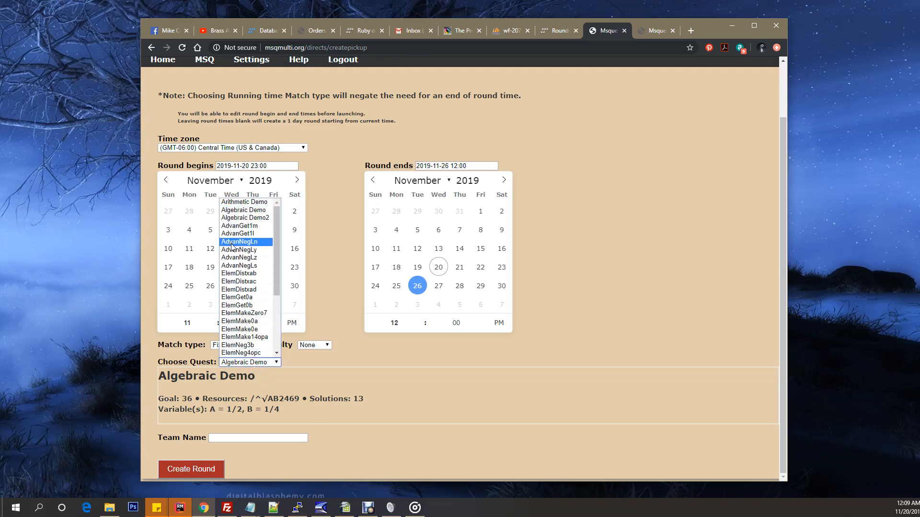
click(225, 202)
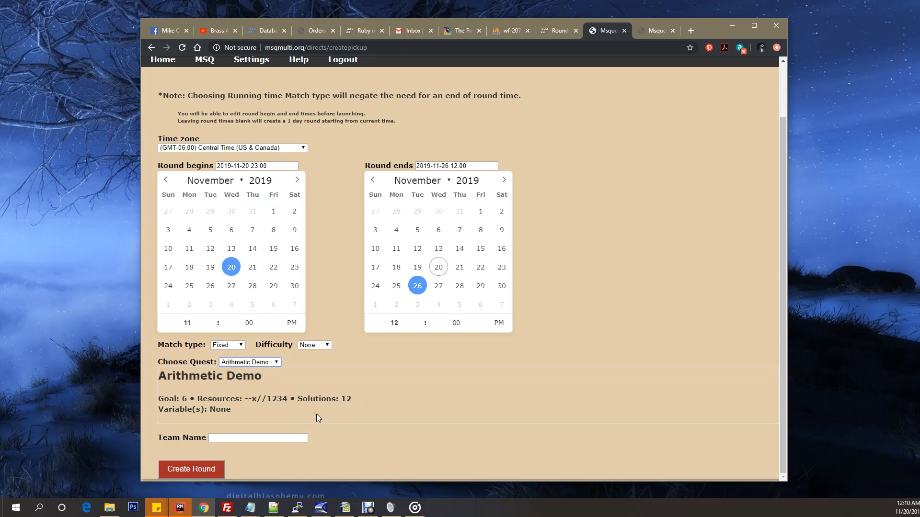
click(249, 437)
click(240, 335)
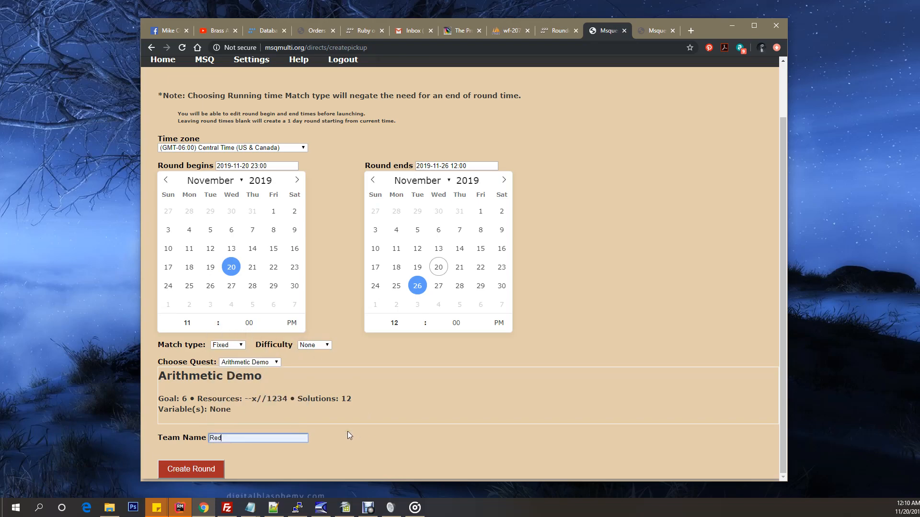
click(197, 470)
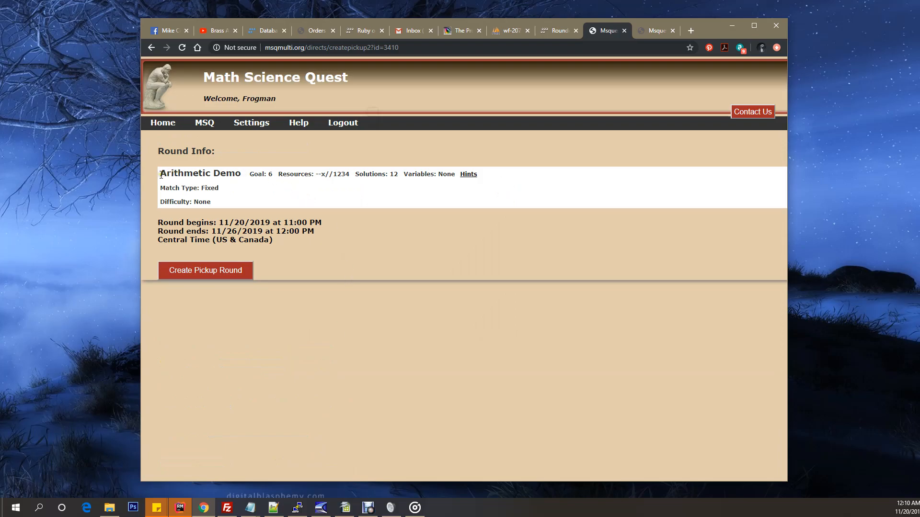
Step: Review the Round Info summary and open the hints for the Arithmetic Demo quest
drag(161, 175, 304, 237)
click(346, 247)
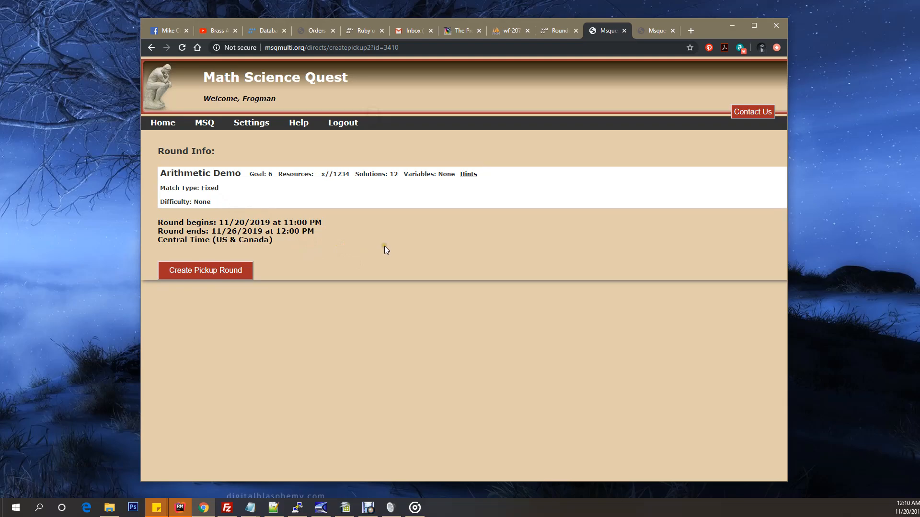
click(470, 183)
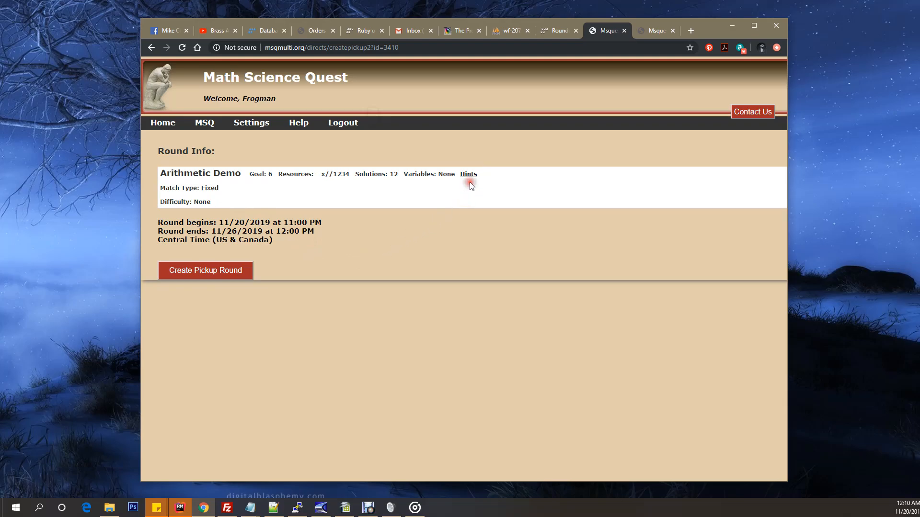
click(470, 183)
click(470, 183)
click(469, 176)
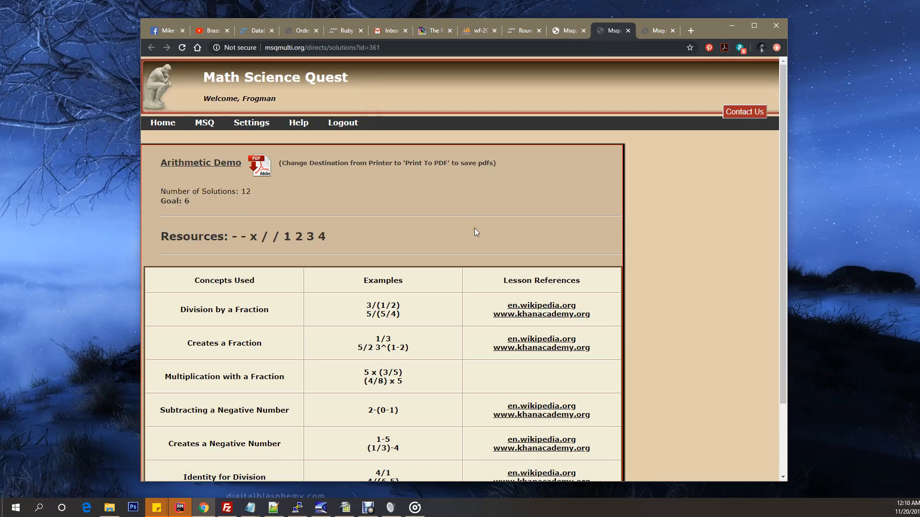
Step: Examine the concepts used, examples and lesson references in the Arithmetic Demo hints
scroll(475, 232, down, 3)
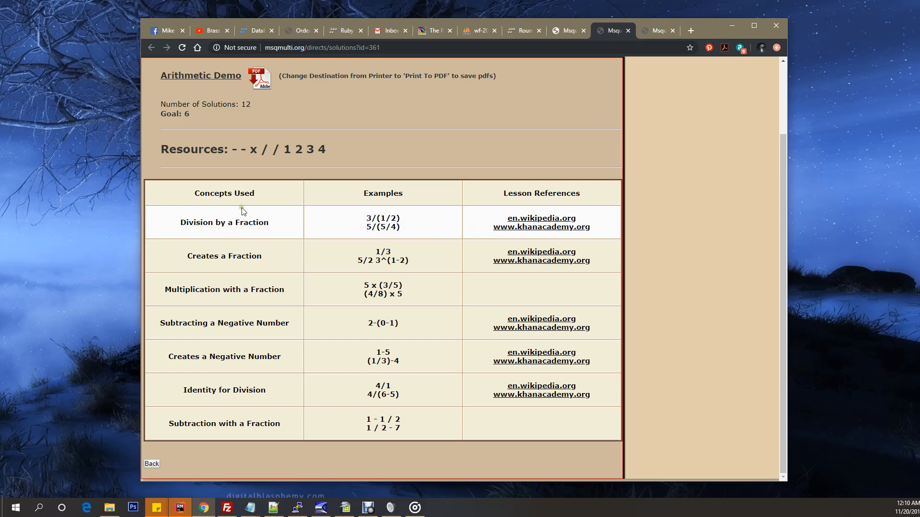
drag(180, 223, 282, 226)
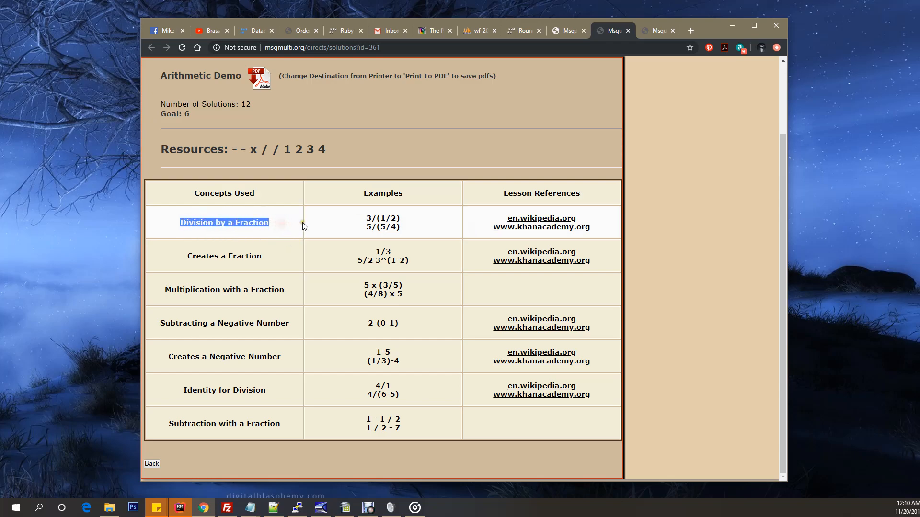
click(318, 222)
drag(503, 214, 597, 237)
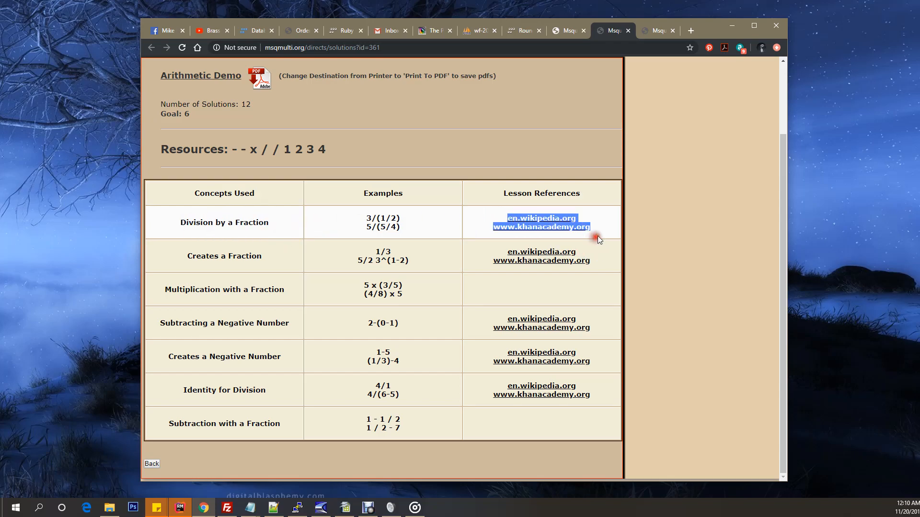
click(607, 226)
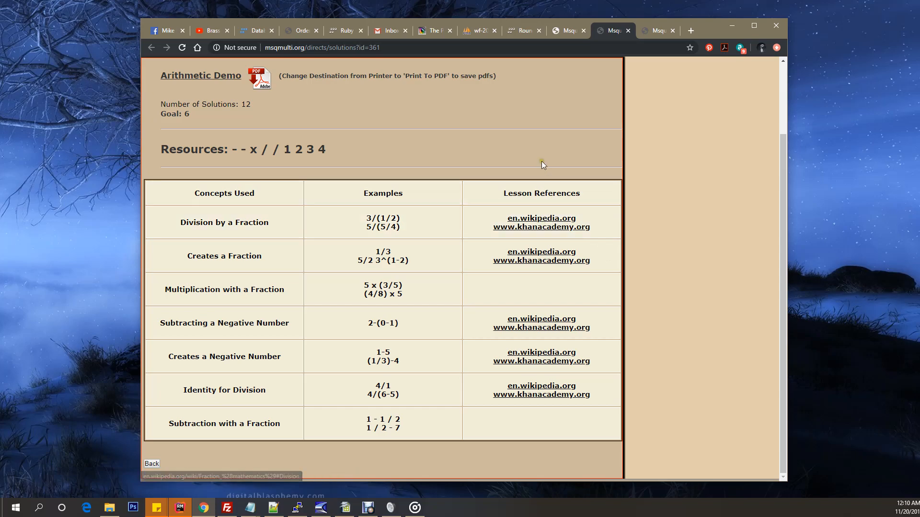
Step: Close the hints page and confirm the creation of the Arithmetic Demo pickup round
scroll(541, 161, up, 2)
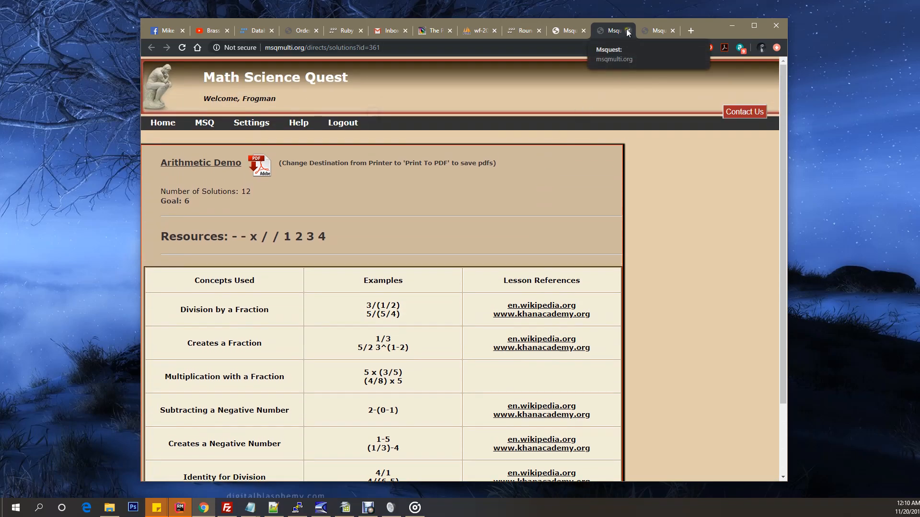
click(627, 31)
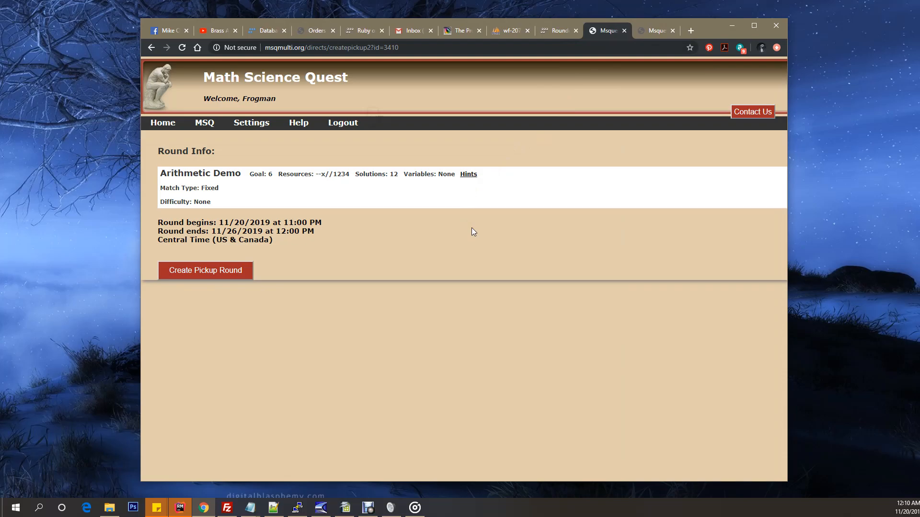
click(202, 272)
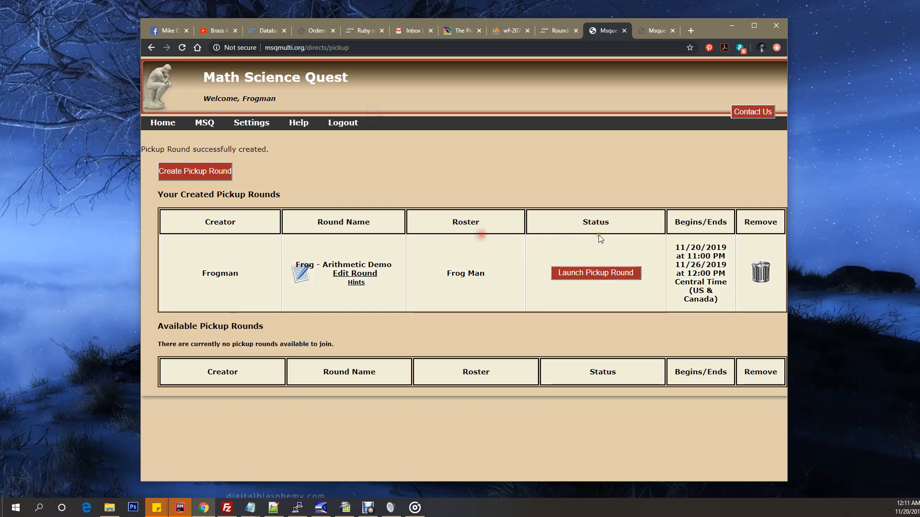
Step: Review the roster, status, begin and end dates, and remove option of the created Arithmetic Demo pickup round
drag(439, 274, 501, 279)
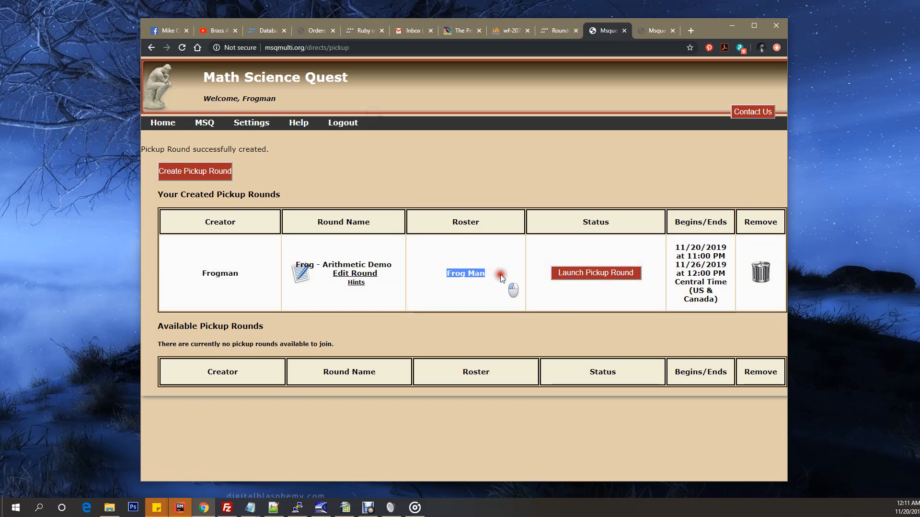
click(550, 237)
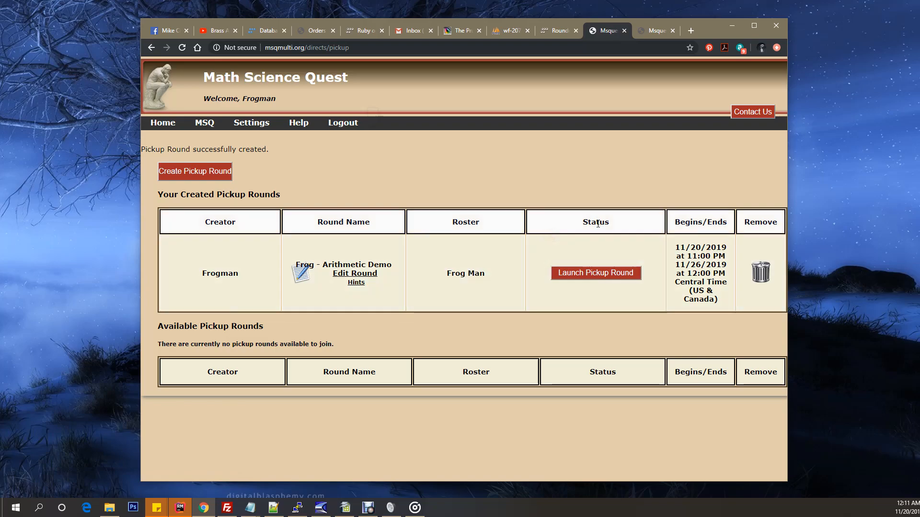
click(595, 290)
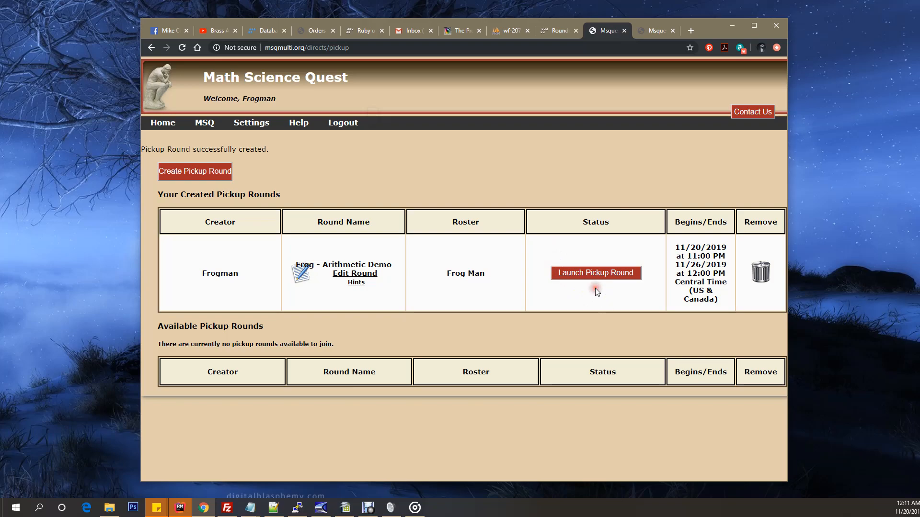
click(680, 252)
drag(680, 251, 714, 307)
click(715, 312)
click(763, 300)
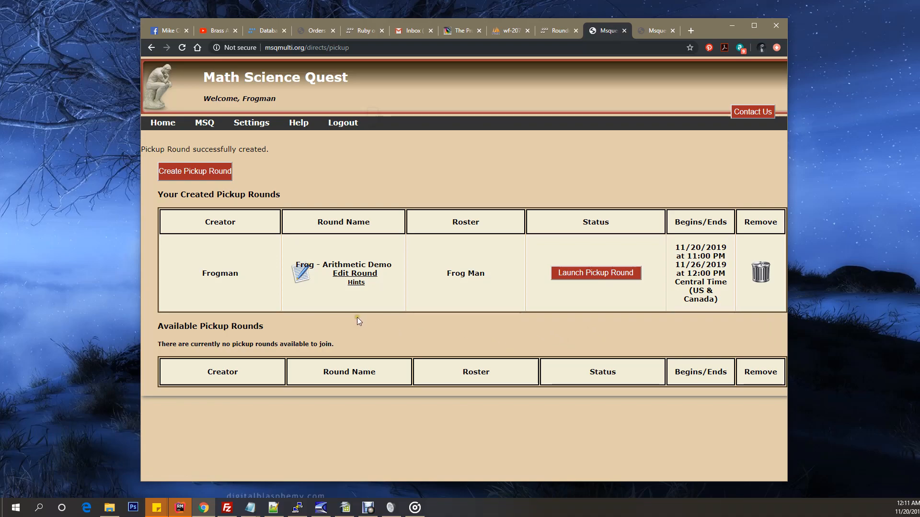
Step: Open the Arithmetic Demo worksheet from the created round, look it over, and close it
click(298, 291)
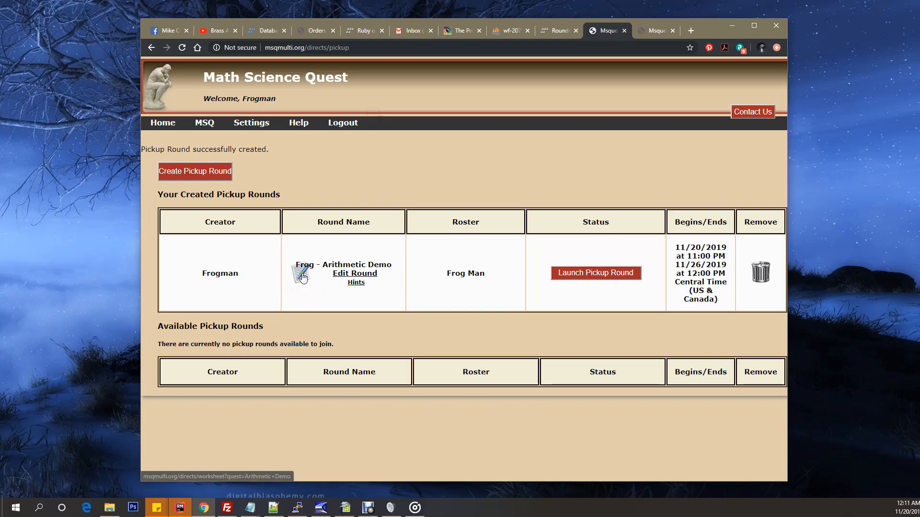
click(302, 276)
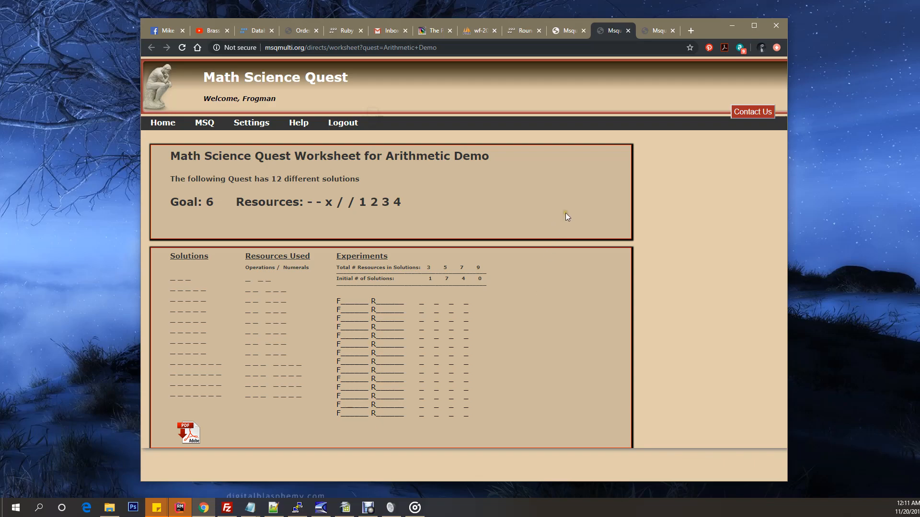
click(628, 31)
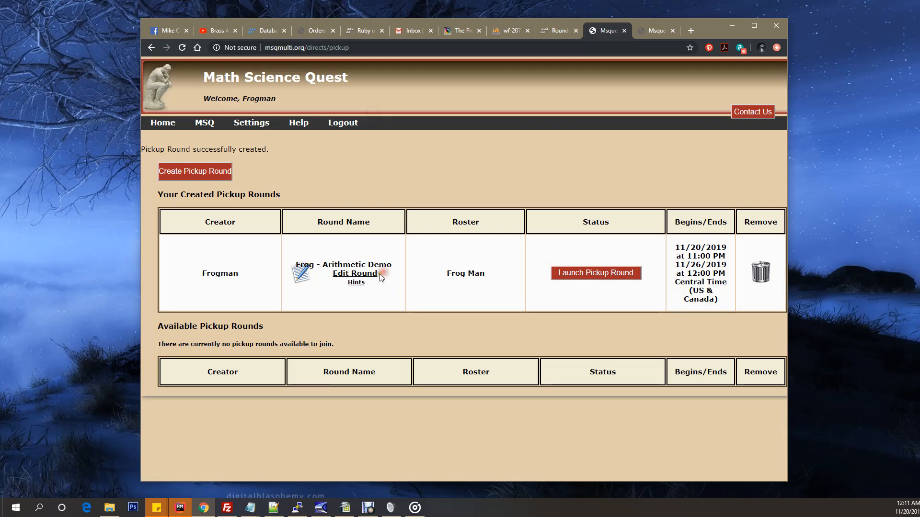
Step: Open the created round for editing, inspect the begin day choices, and return to the pickup rounds without updating
click(365, 277)
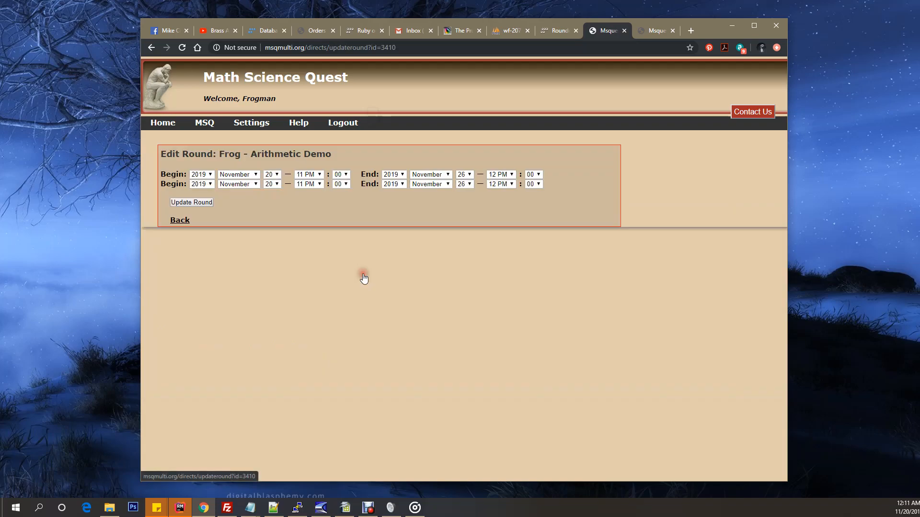
click(276, 175)
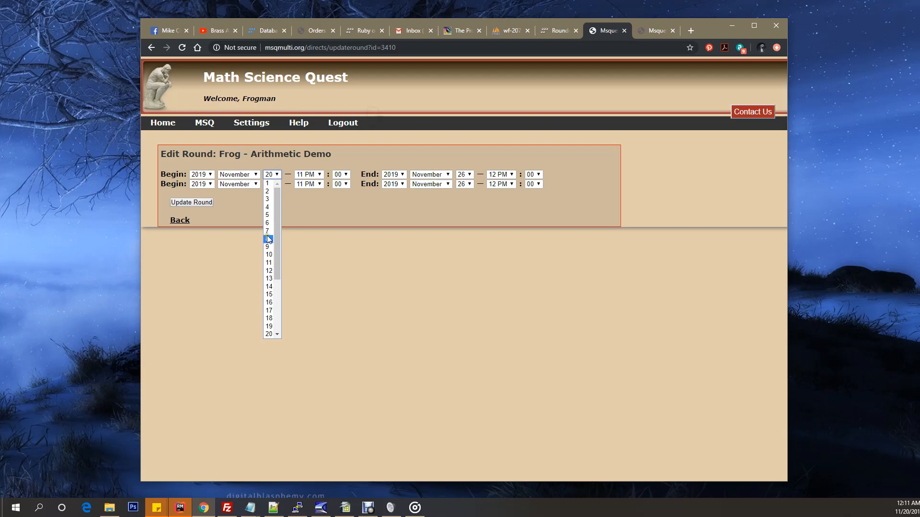
click(186, 223)
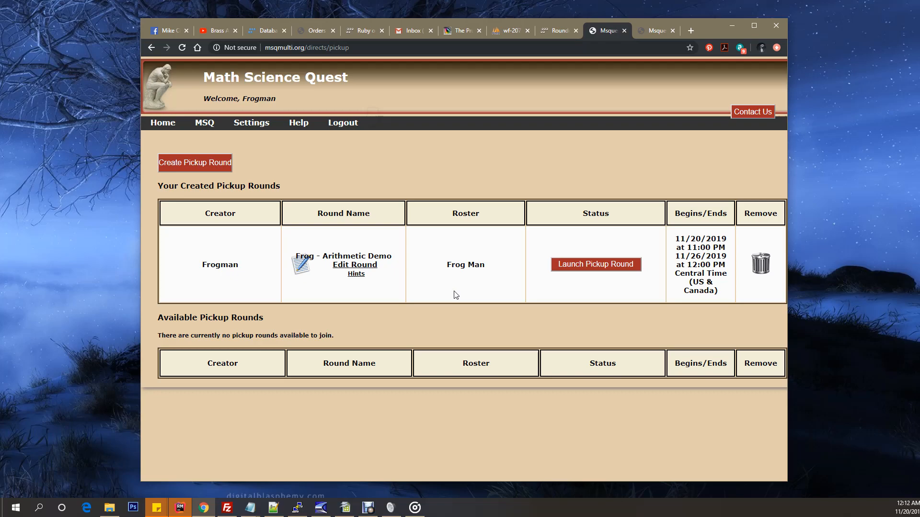
Step: Open the hints of the created Arithmetic Demo round, look through the concepts table, and close the page
click(353, 274)
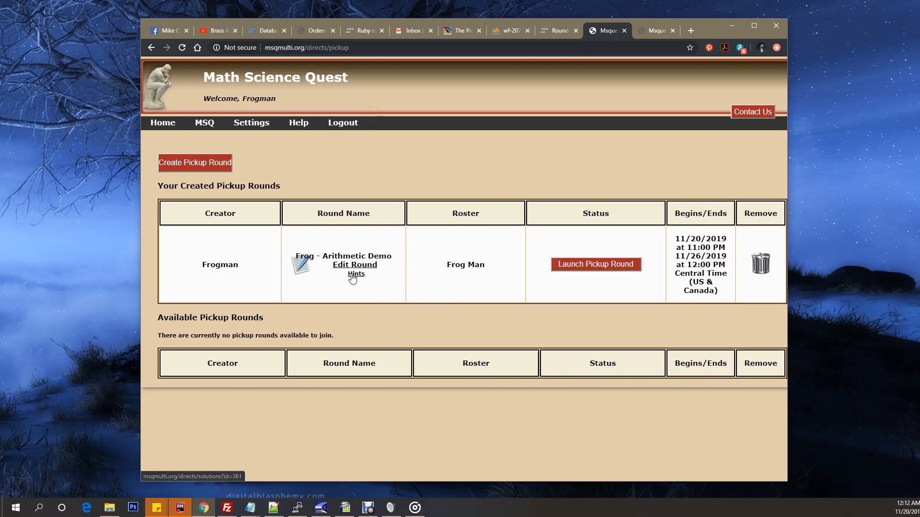
scroll(447, 222, down, 3)
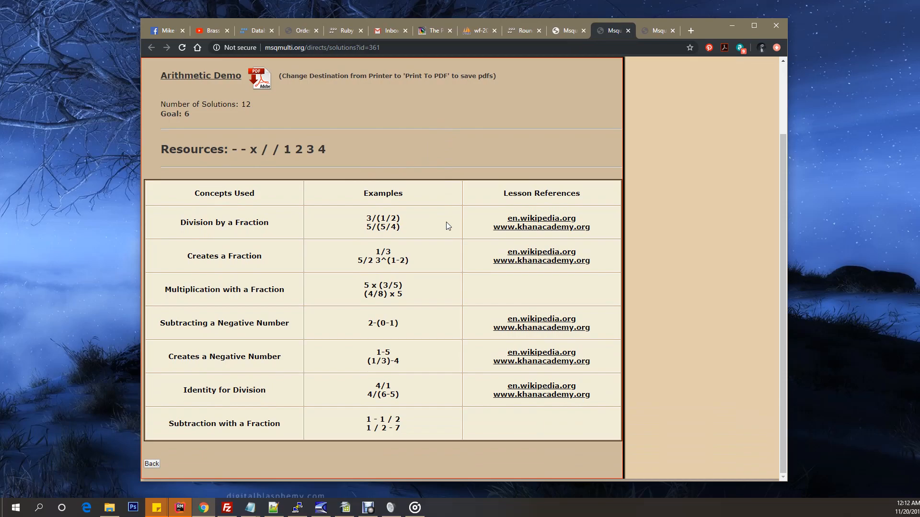
scroll(446, 222, up, 3)
click(628, 30)
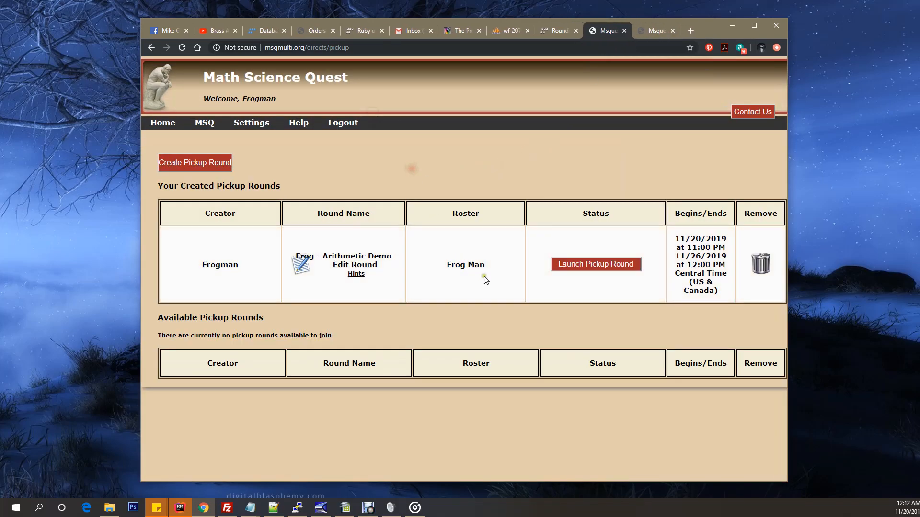
click(594, 286)
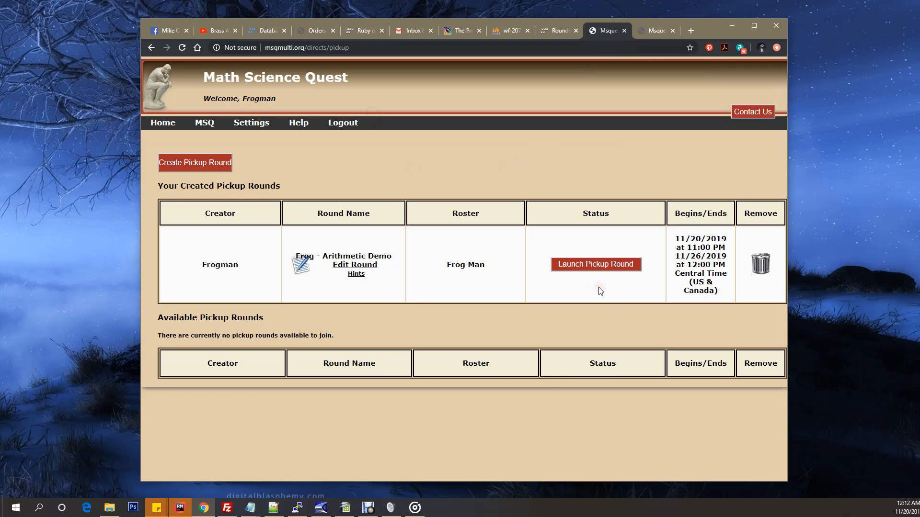
click(598, 288)
click(599, 288)
Step: Sign out in the other Math Science Quest tab and log in with the second member's saved e-mail and account password
click(654, 32)
click(245, 123)
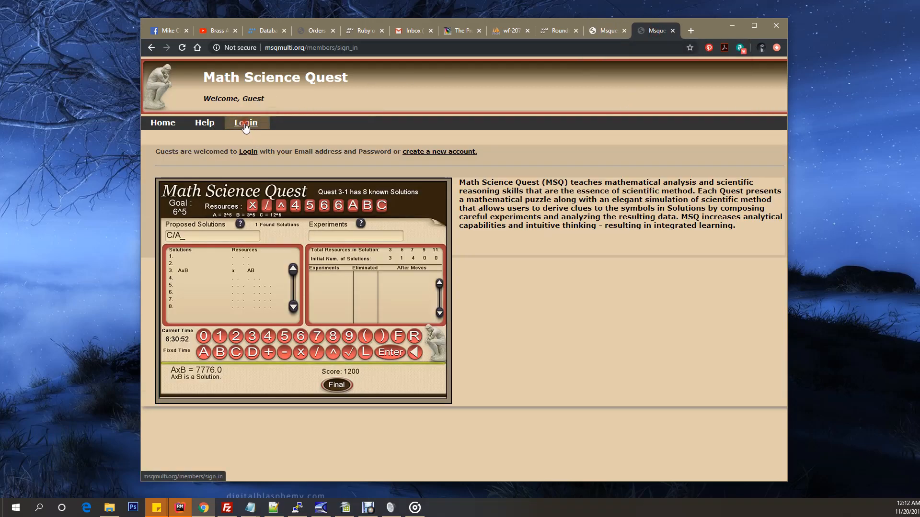
click(341, 122)
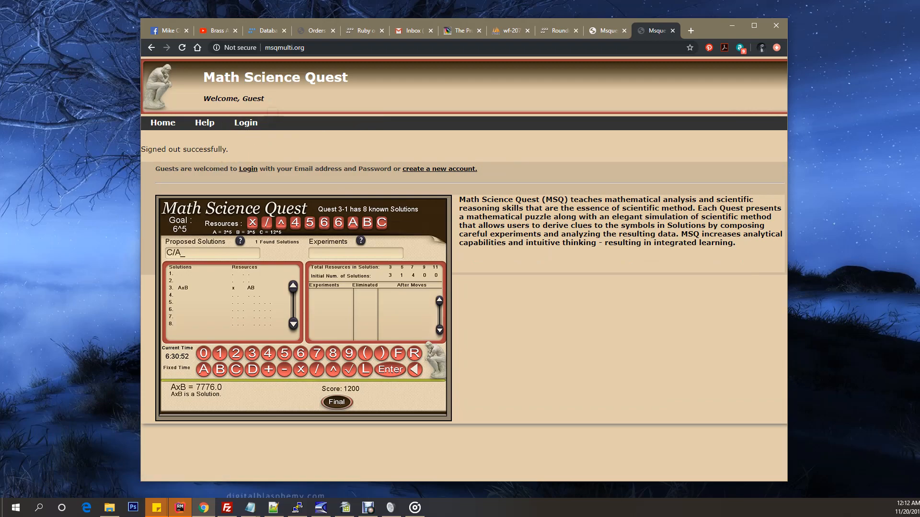
click(245, 123)
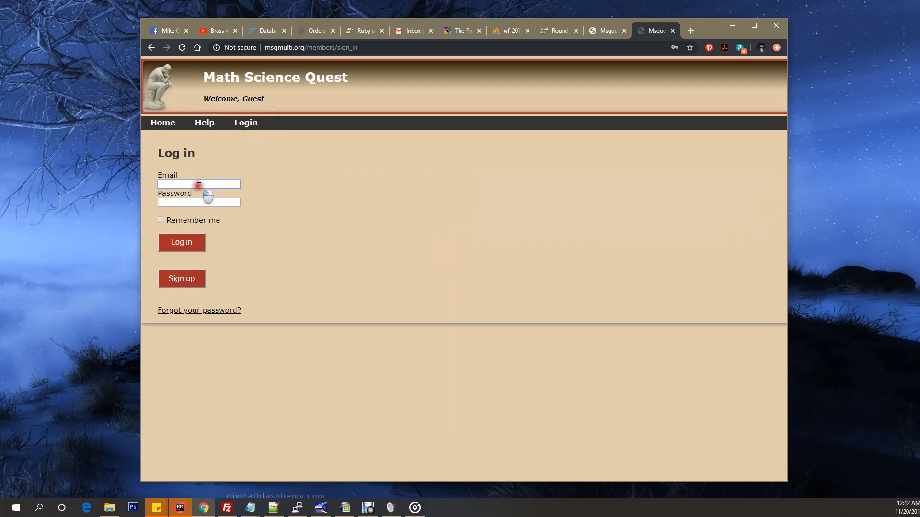
click(199, 186)
click(223, 393)
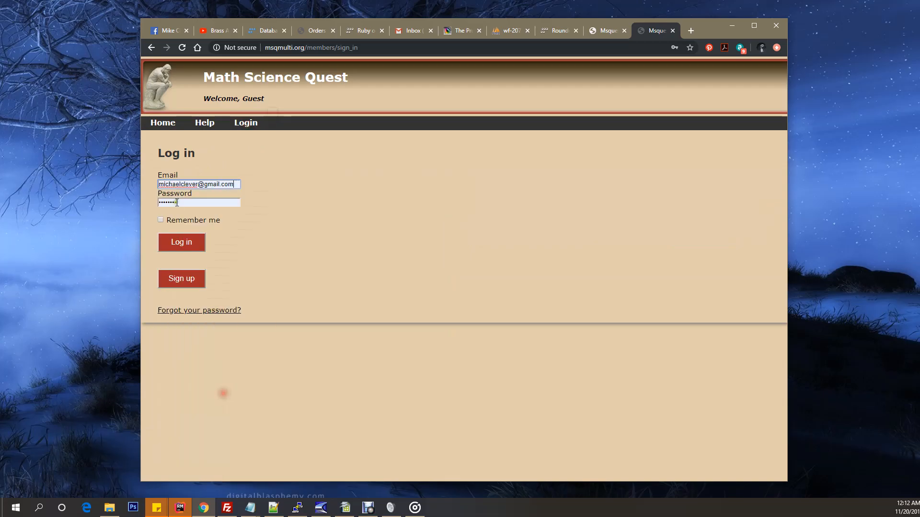
click(182, 241)
Step: Open the Pickup Rounds page and review the creator and status of the available Frog - Arithmetic Demo round
mouse_move(204, 126)
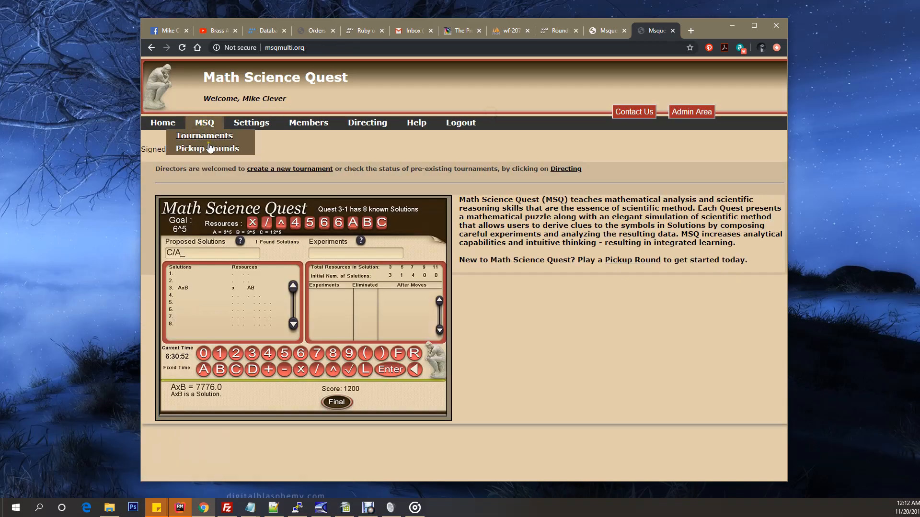
click(209, 148)
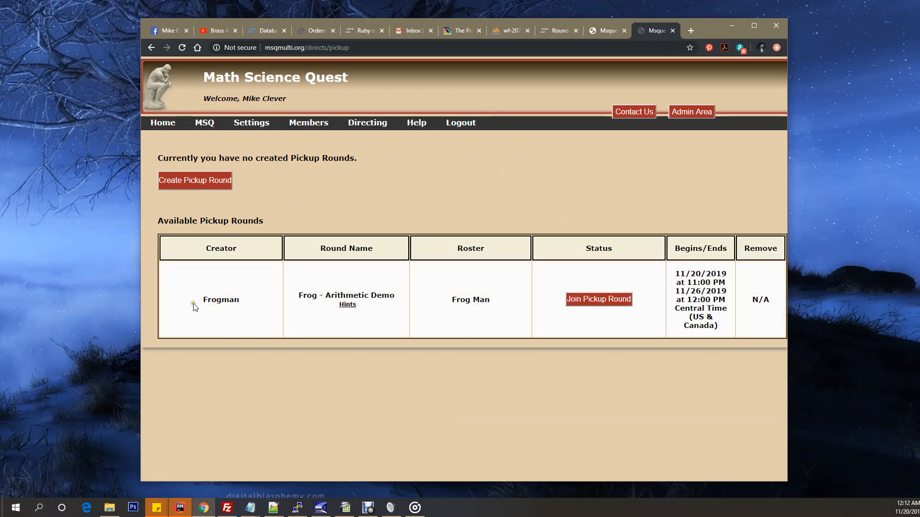
click(219, 312)
click(220, 315)
click(605, 326)
click(609, 320)
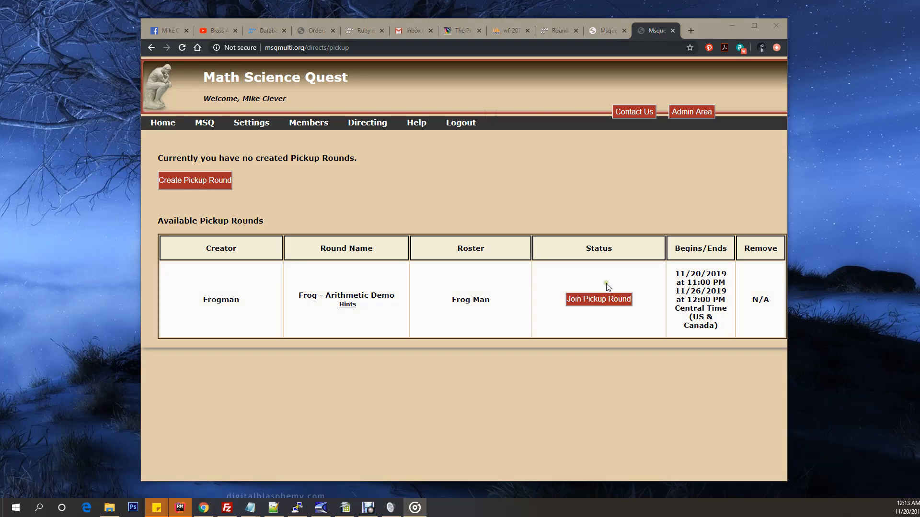
Step: Join the available Frog - Arithmetic Demo pickup round, reloading the page to retry if needed
click(605, 302)
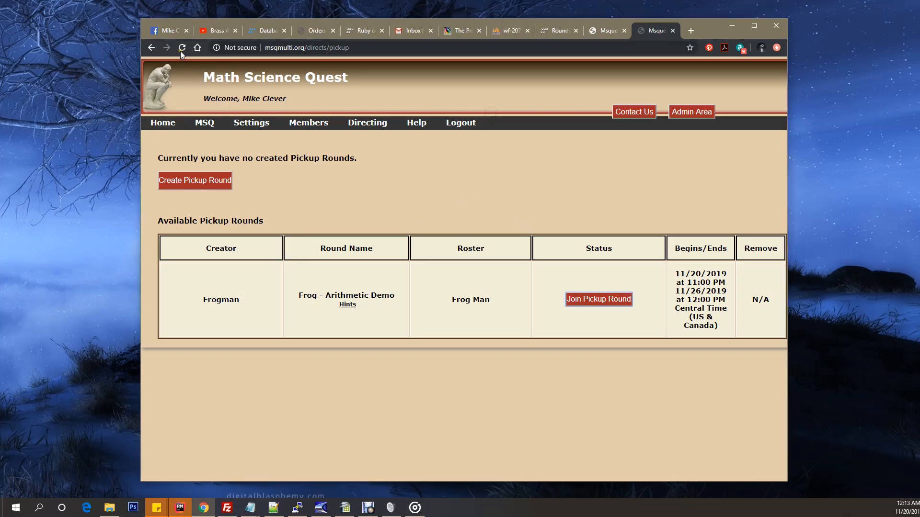
click(182, 48)
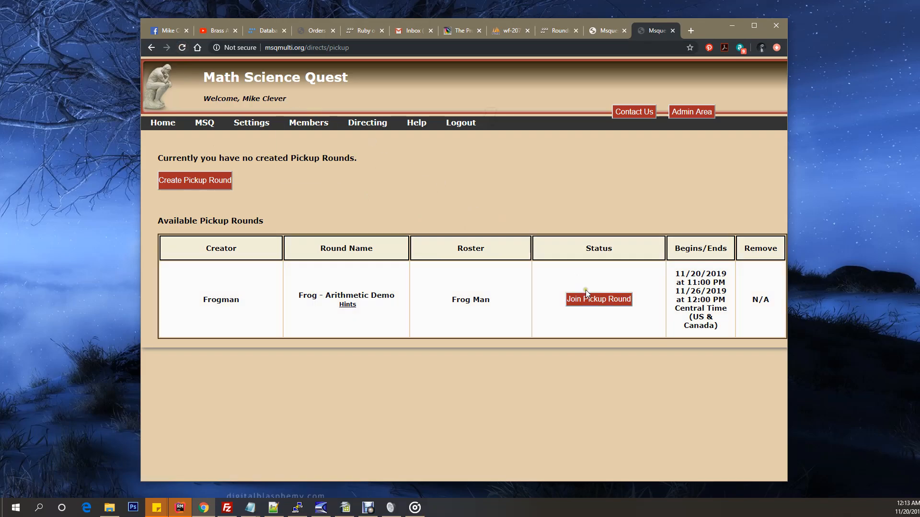
click(593, 300)
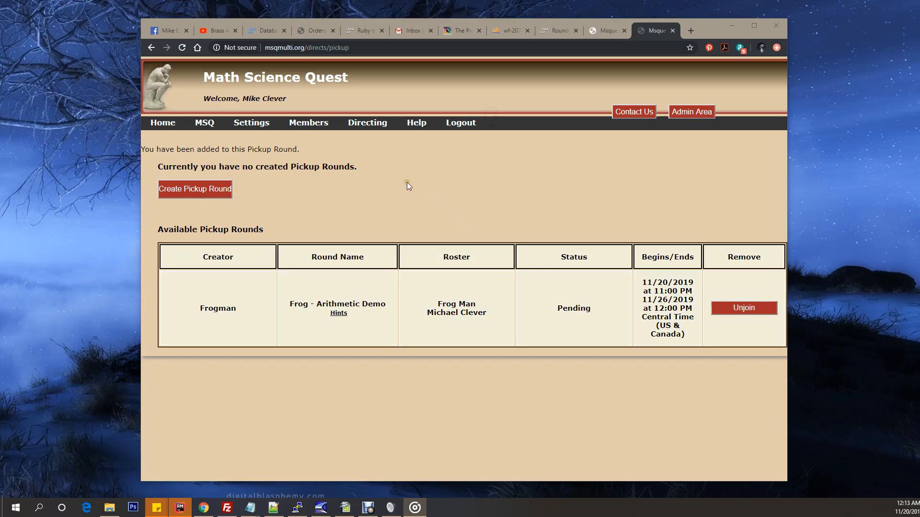
Step: Check the signed-in member's name and the Unjoin option of the joined pickup round
drag(242, 99, 304, 100)
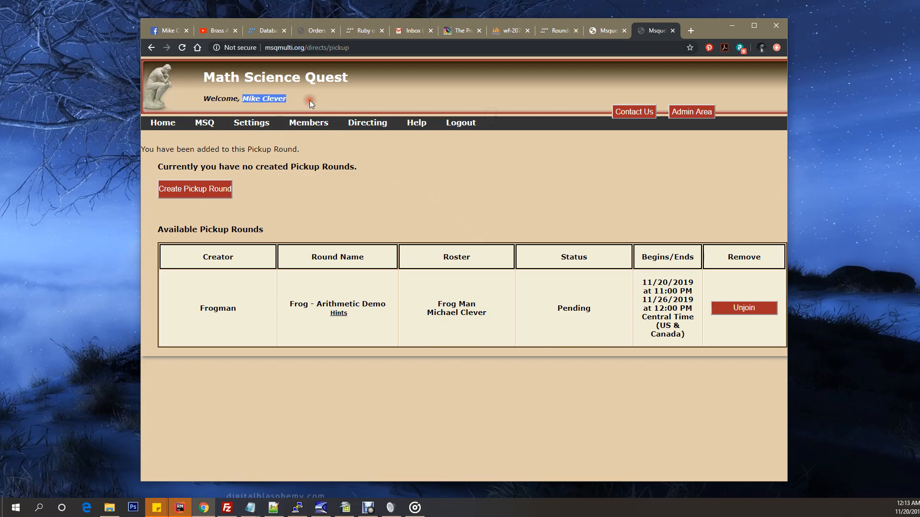
click(311, 97)
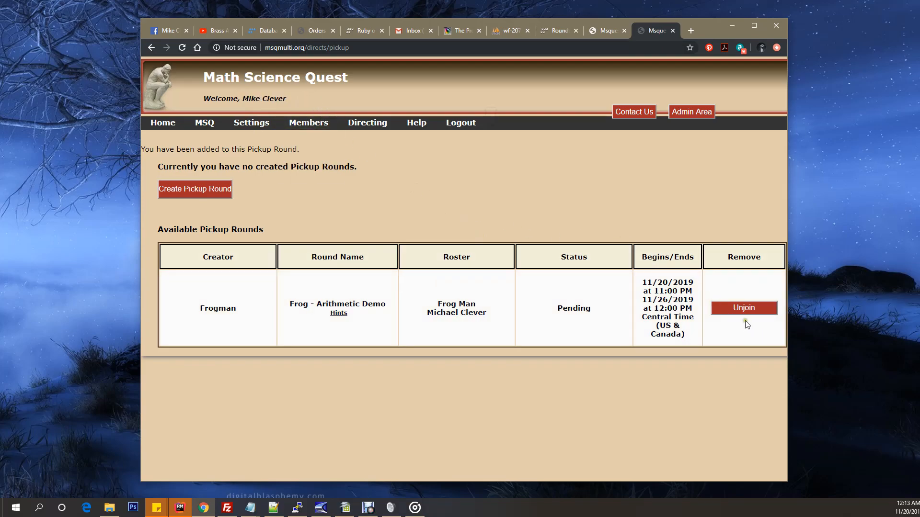
click(747, 324)
click(747, 324)
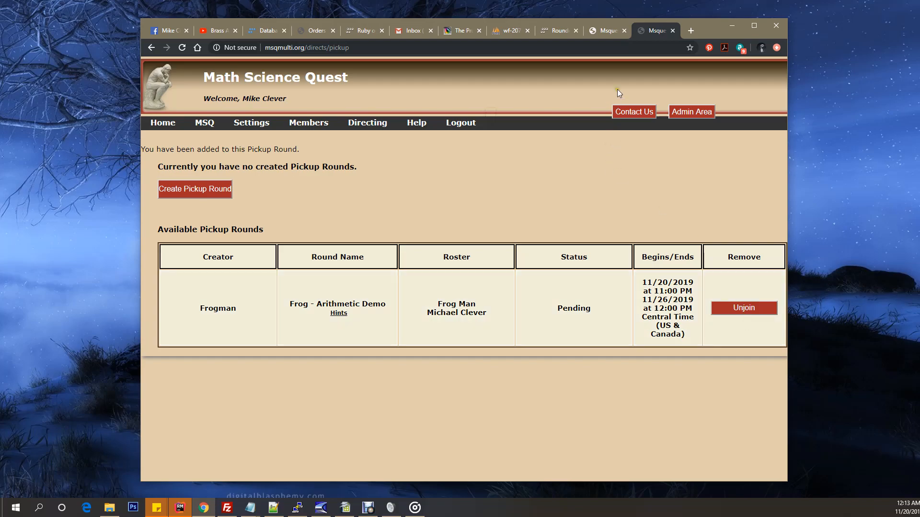
Step: Log out and log back in with the round creator's saved e-mail and account password
click(461, 123)
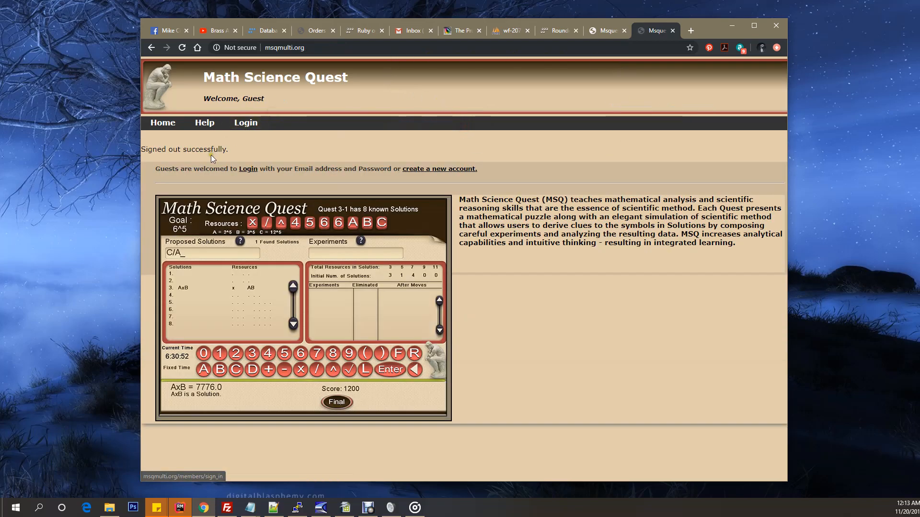
click(240, 127)
click(200, 184)
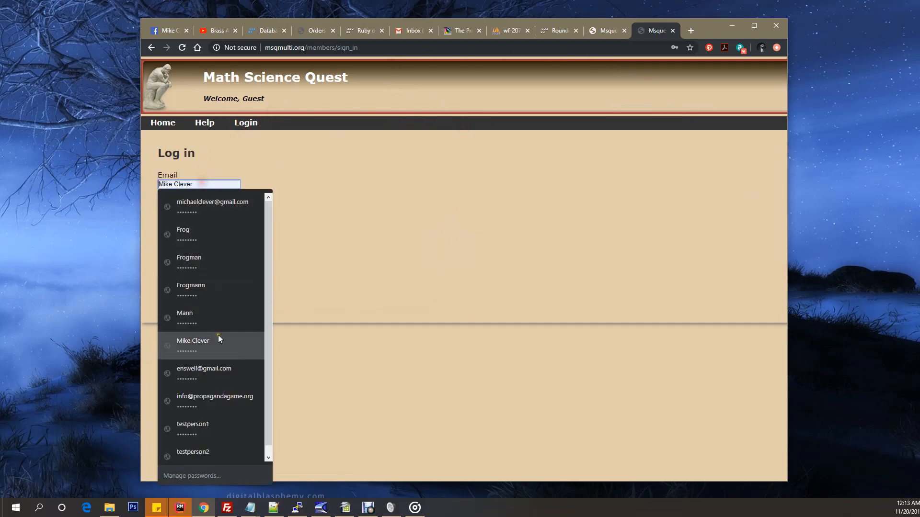
click(234, 400)
click(185, 242)
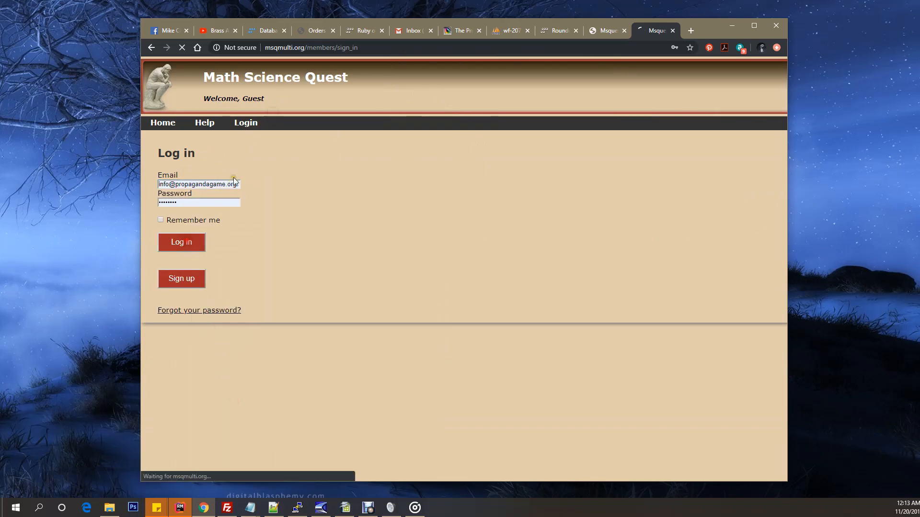
Step: Open the Pickup Rounds page and look at the Your Created Pickup Rounds section
mouse_move(211, 123)
click(209, 150)
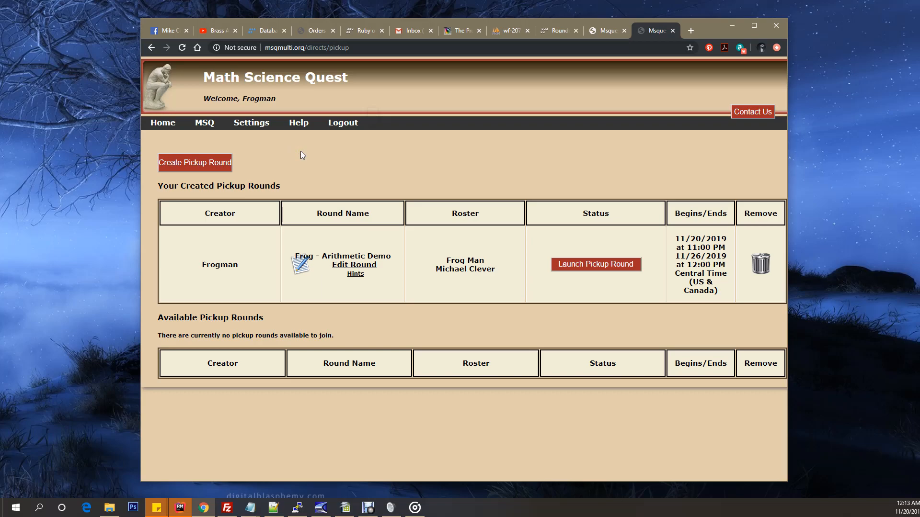
click(168, 186)
drag(168, 186, 301, 188)
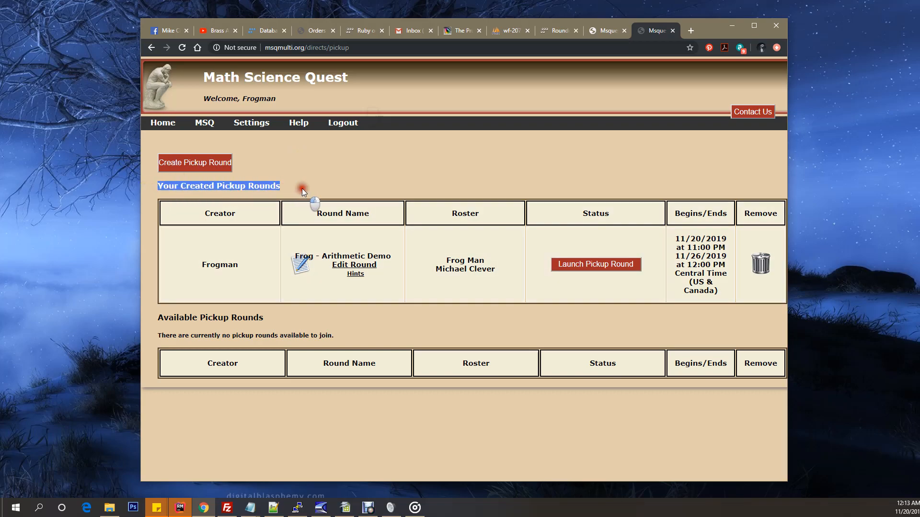
click(314, 185)
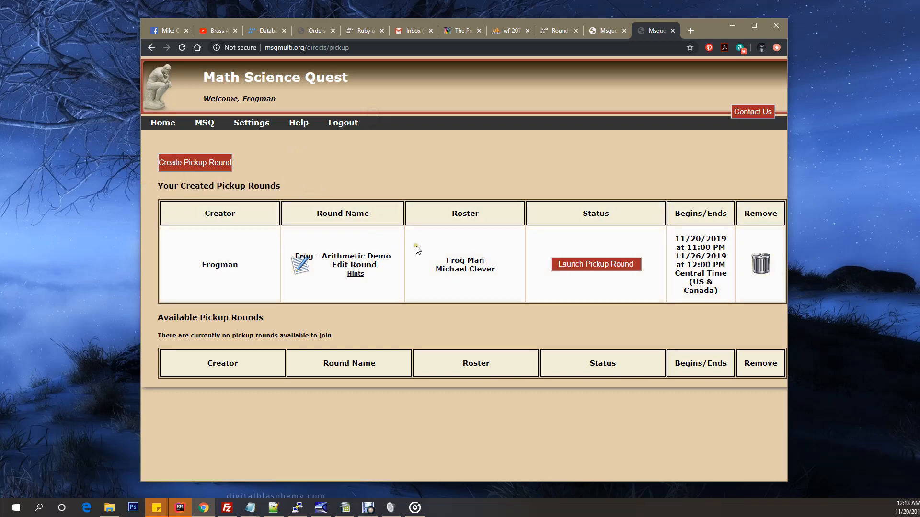
Step: Check the roster and launch option of the created Arithmetic Demo round, and refresh the page
drag(434, 266, 501, 278)
click(488, 282)
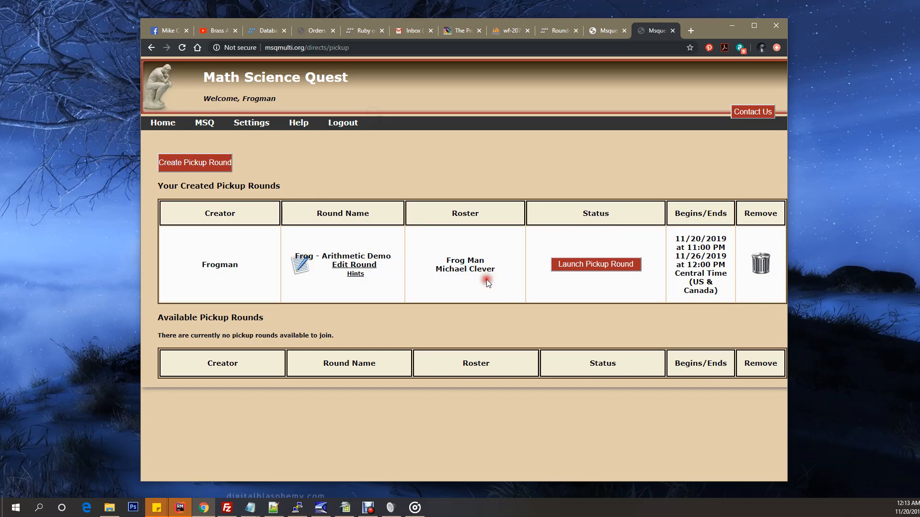
click(599, 280)
click(599, 279)
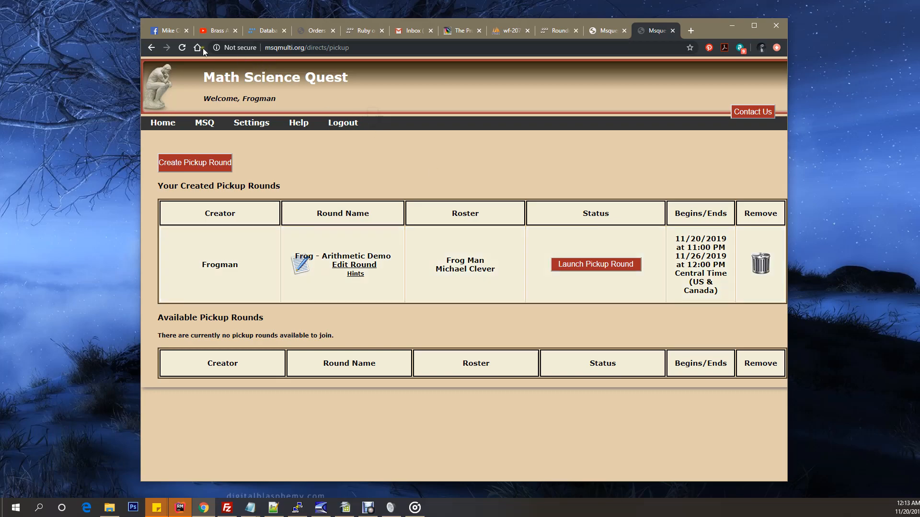
click(182, 48)
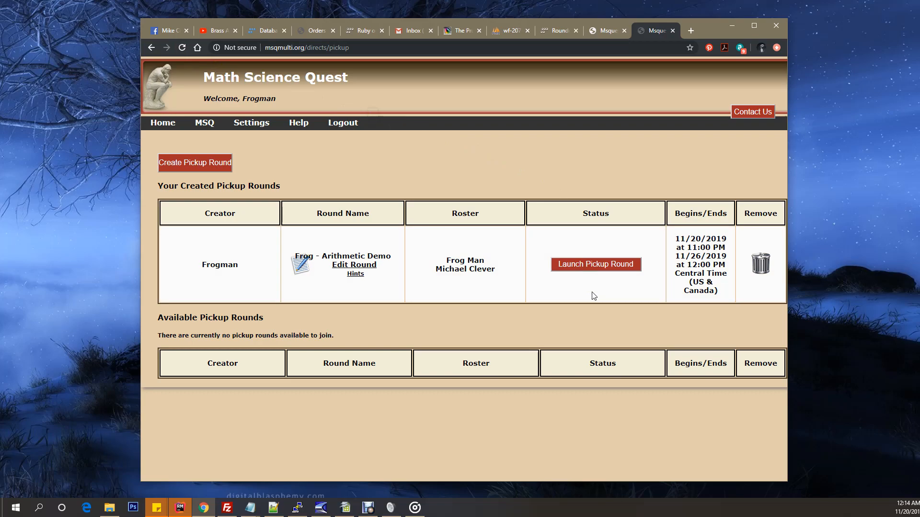
Step: Launch the created Frog - Arithmetic Demo pickup round and refresh the page to check its status
click(593, 282)
click(595, 266)
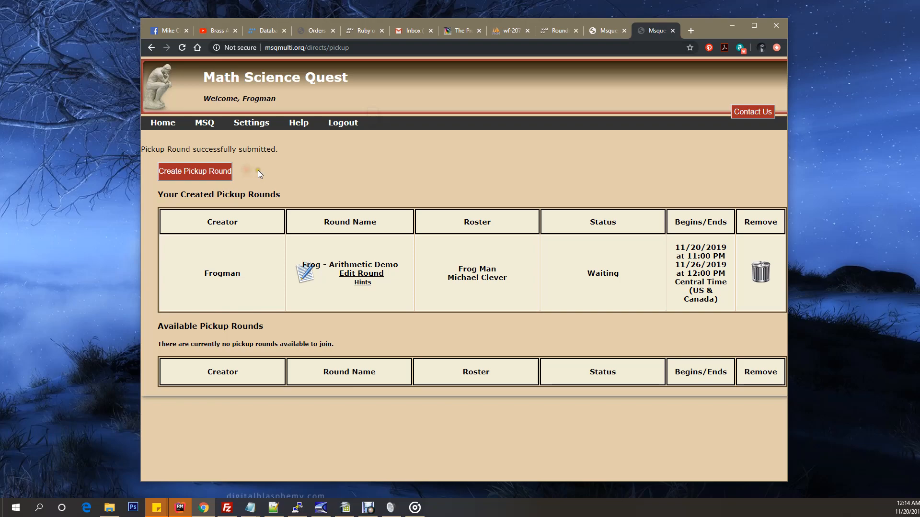
click(182, 48)
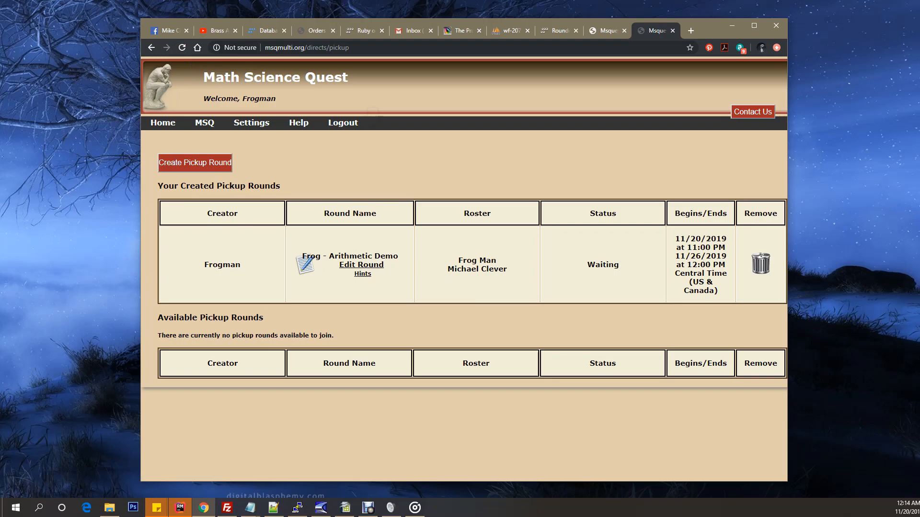
key(alt+Tab)
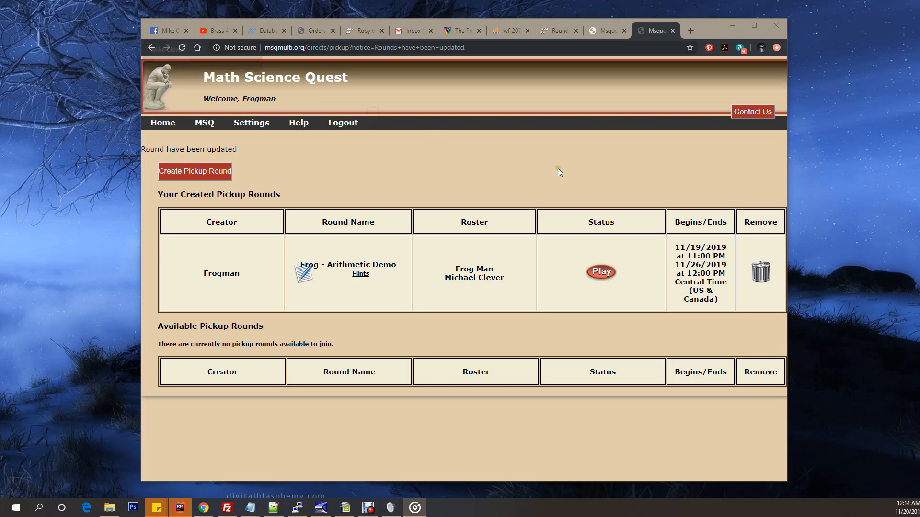
click(610, 301)
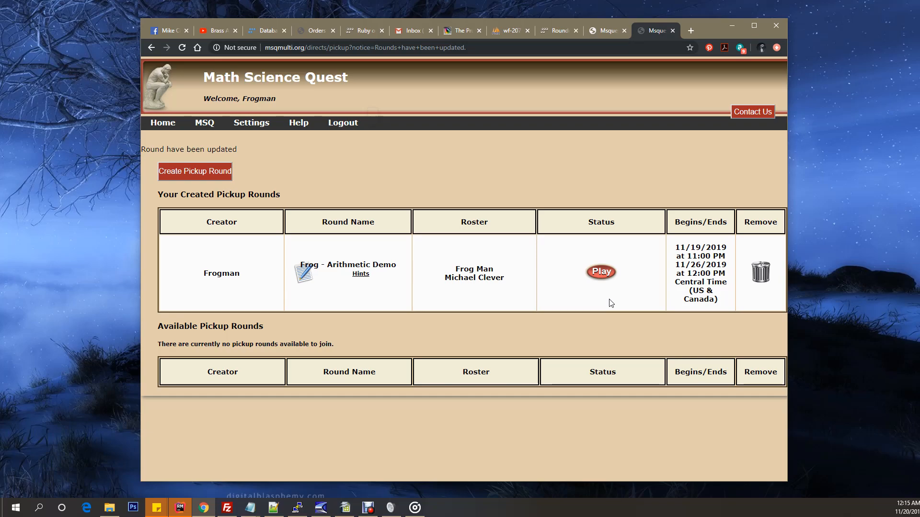
Step: Open the launched Arithmetic Demo round for play, start the game, and enter the username Frogman
click(601, 274)
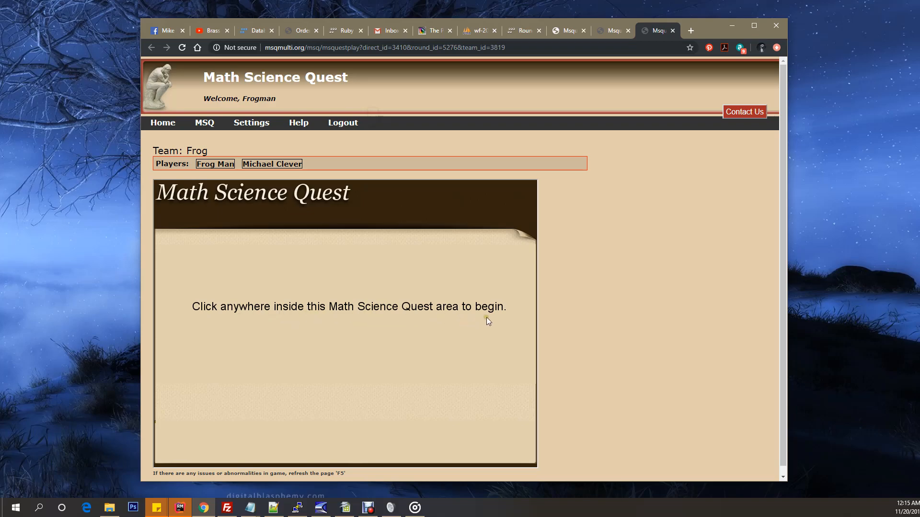
click(346, 326)
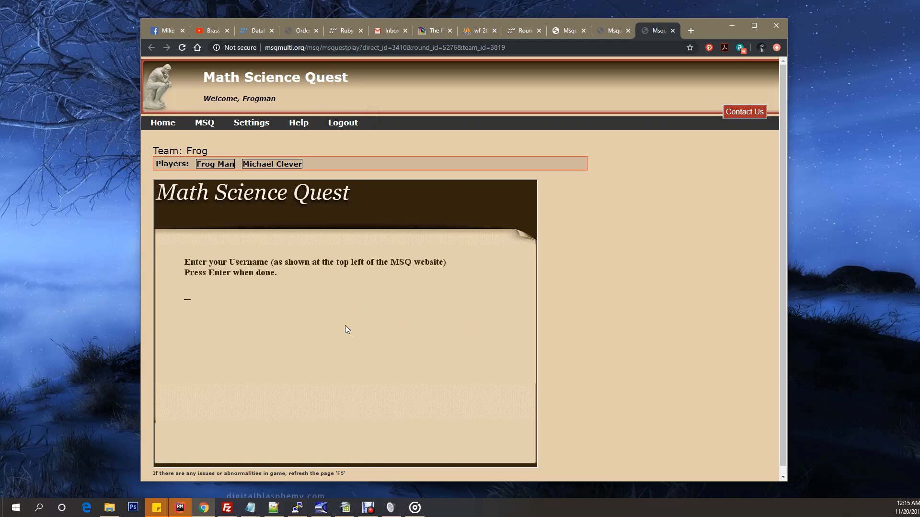
text(Frogman)
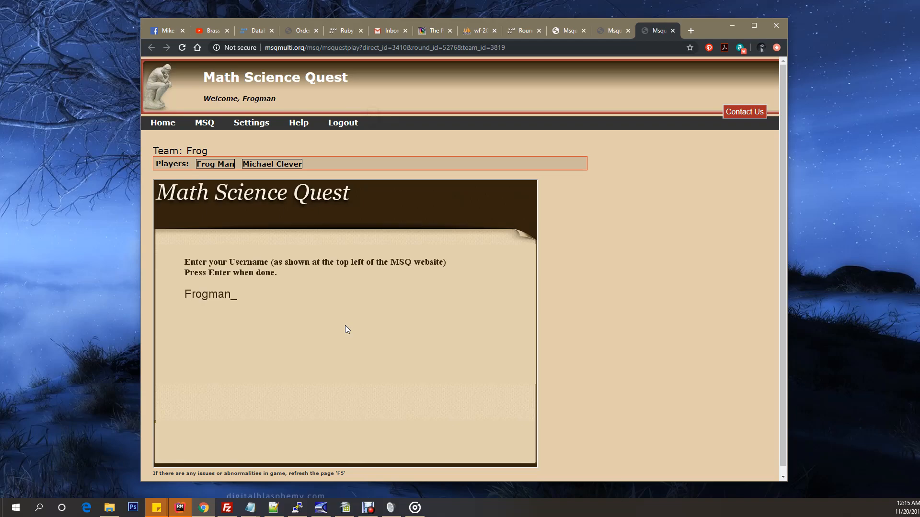
key(Return)
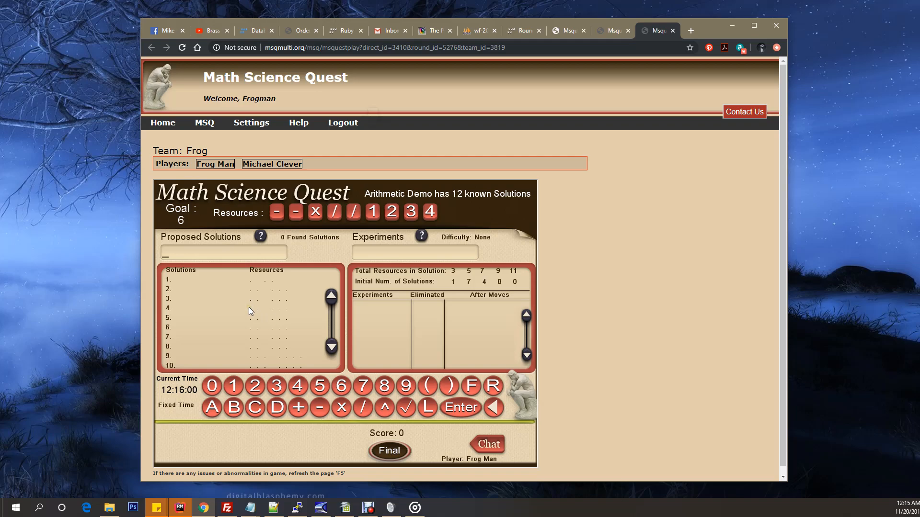
Step: Look at the team's player list above the game and at the Proposed Solutions field
drag(188, 151, 302, 165)
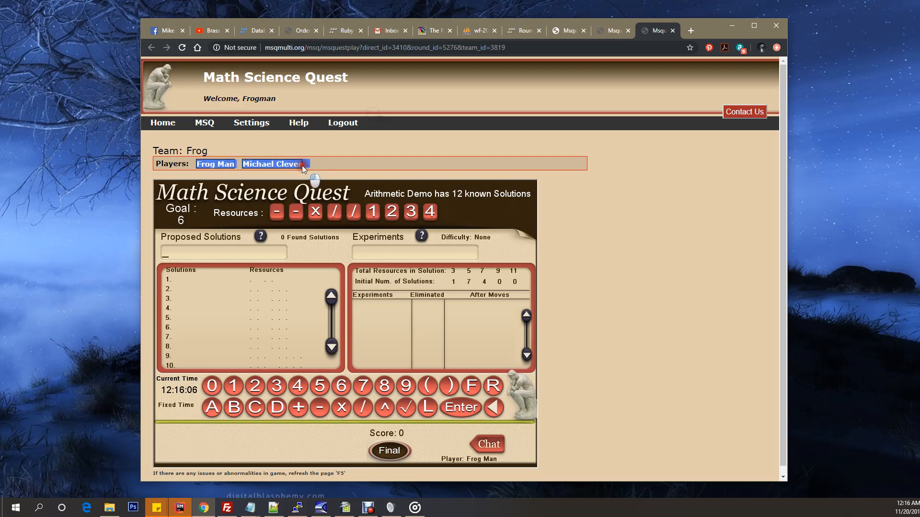
click(326, 144)
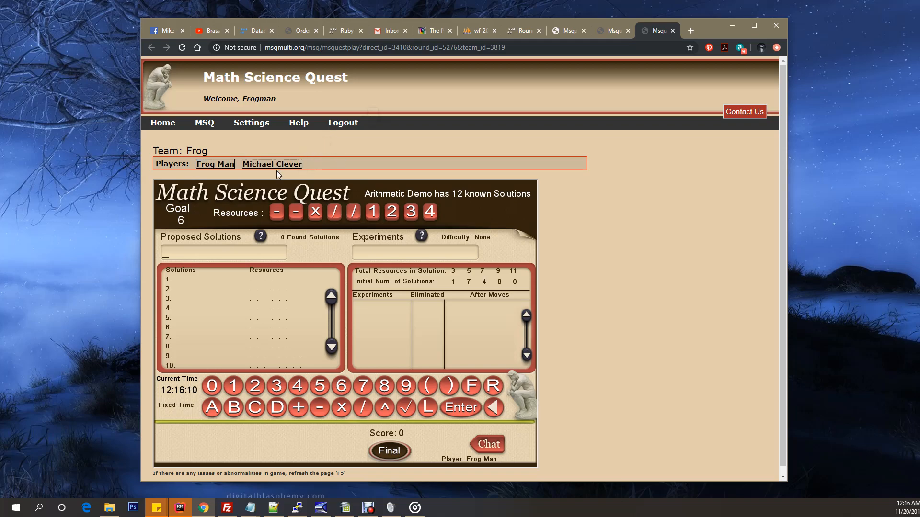
click(235, 254)
Step: Return to the Pickup Rounds page, log out, and log in with the second member's saved e-mail and account password
click(612, 31)
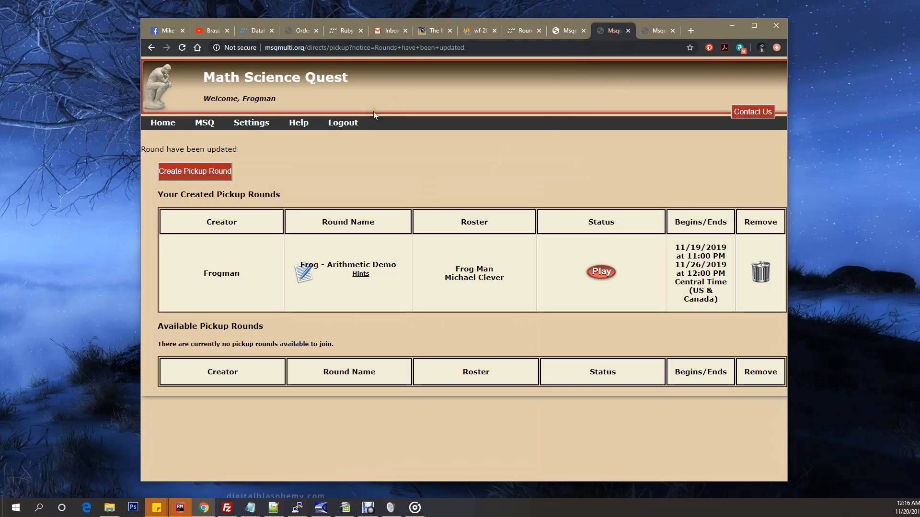
click(342, 122)
click(162, 124)
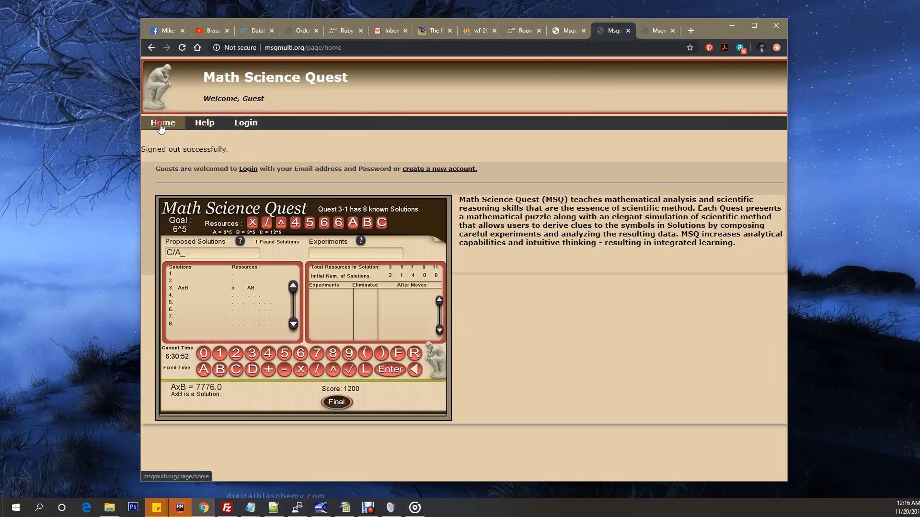
click(246, 123)
click(200, 184)
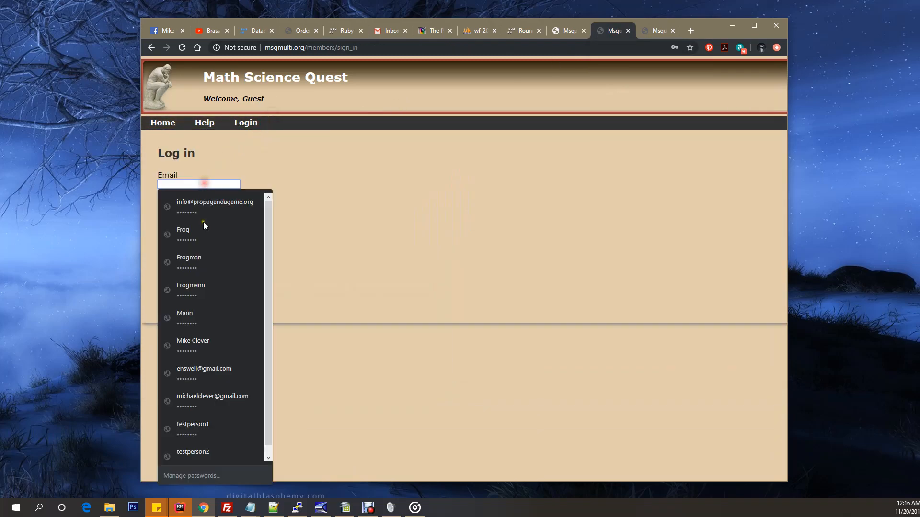
click(203, 394)
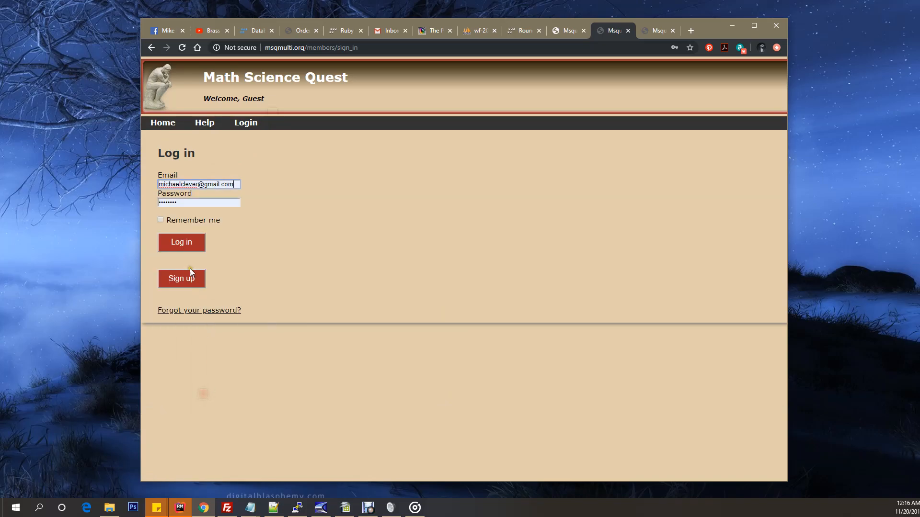
click(182, 240)
Step: Open the Pickup Rounds page and look at the Arithmetic Demo round under Available Pickup Rounds
mouse_move(205, 122)
click(201, 148)
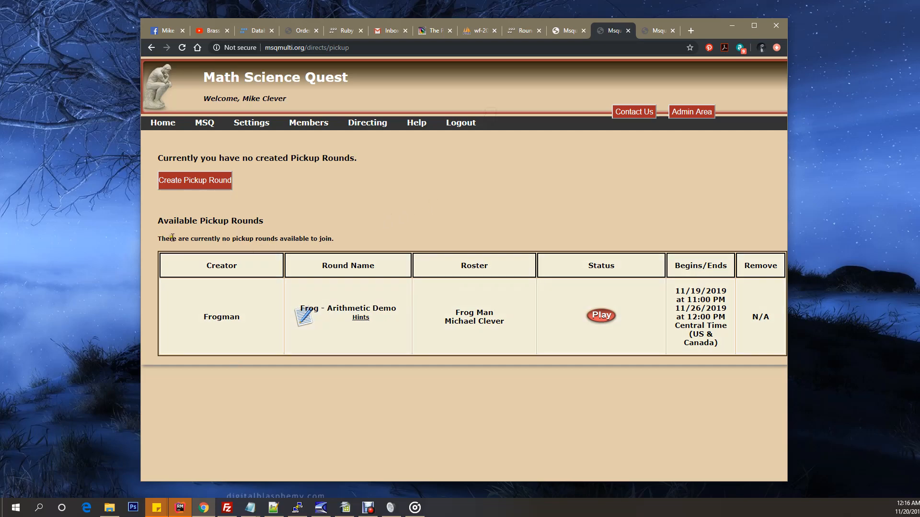
drag(156, 218, 247, 229)
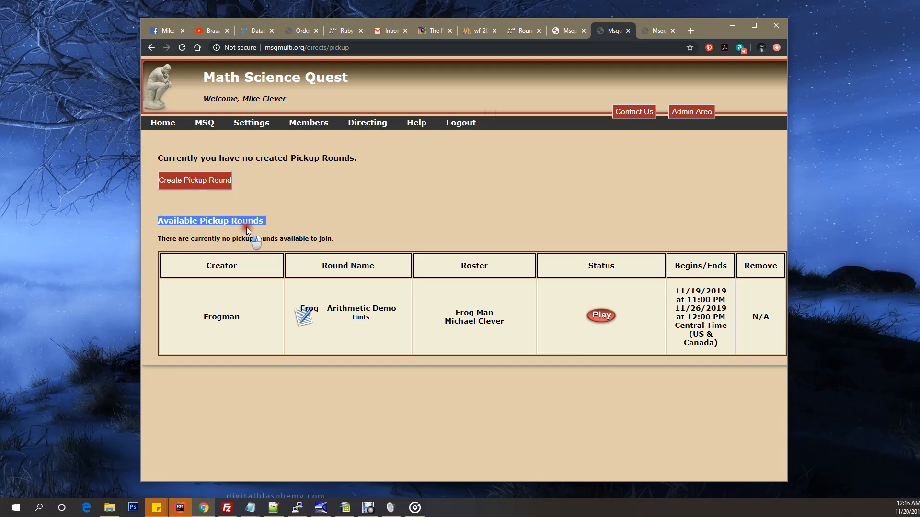
click(281, 222)
click(262, 336)
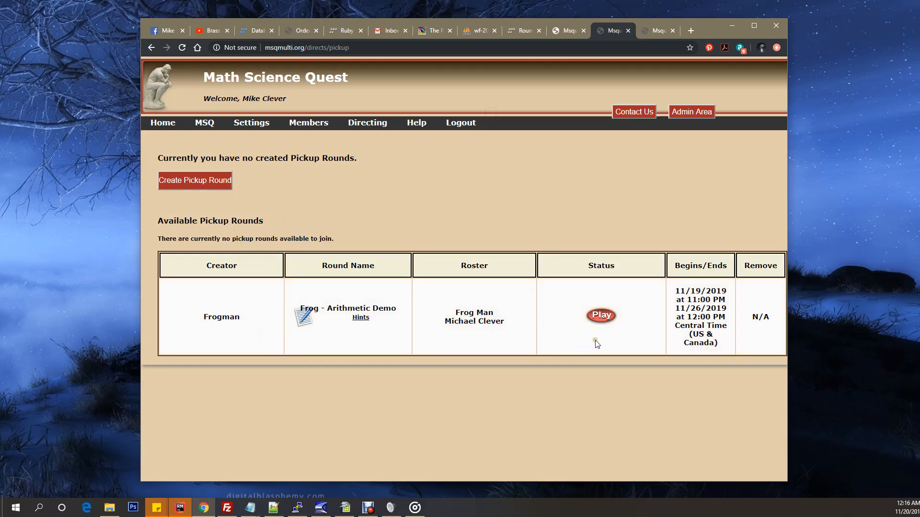
Step: Open the Arithmetic Demo round for play as the second member, start the game, and enter that member's username
click(602, 317)
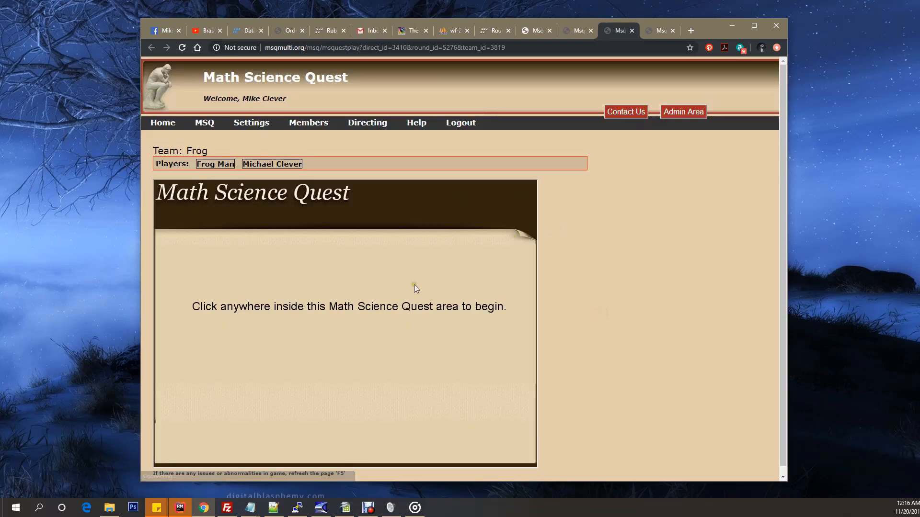
click(373, 335)
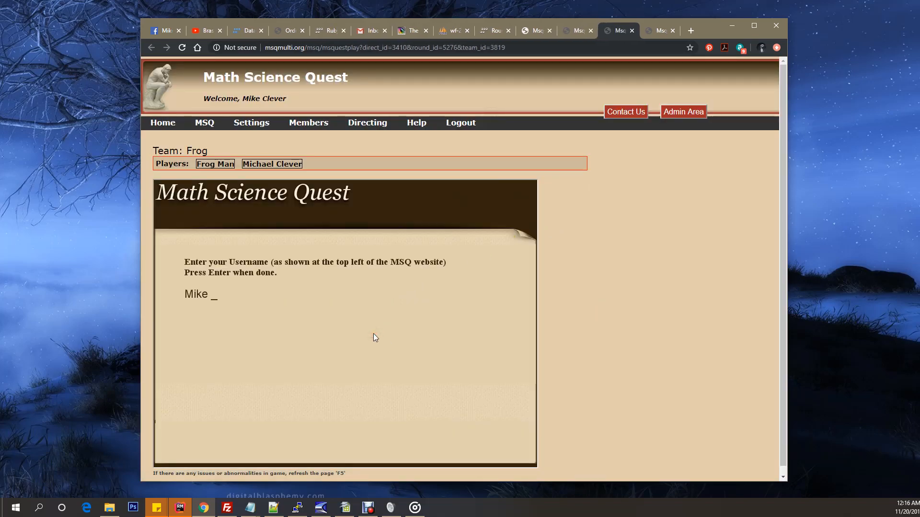
key(Return)
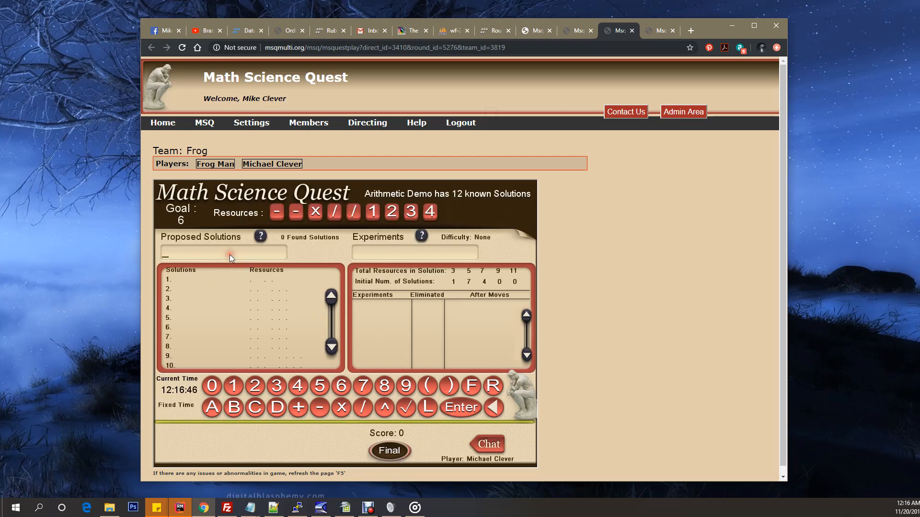
Step: Submit 2x3 as a proposed solution and check its entry in the team chat log
text(2x3)
key(Return)
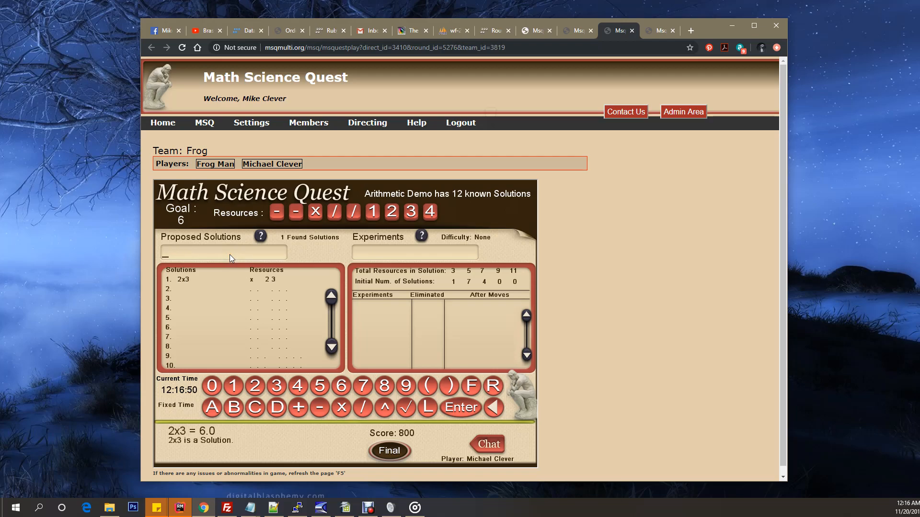
click(494, 445)
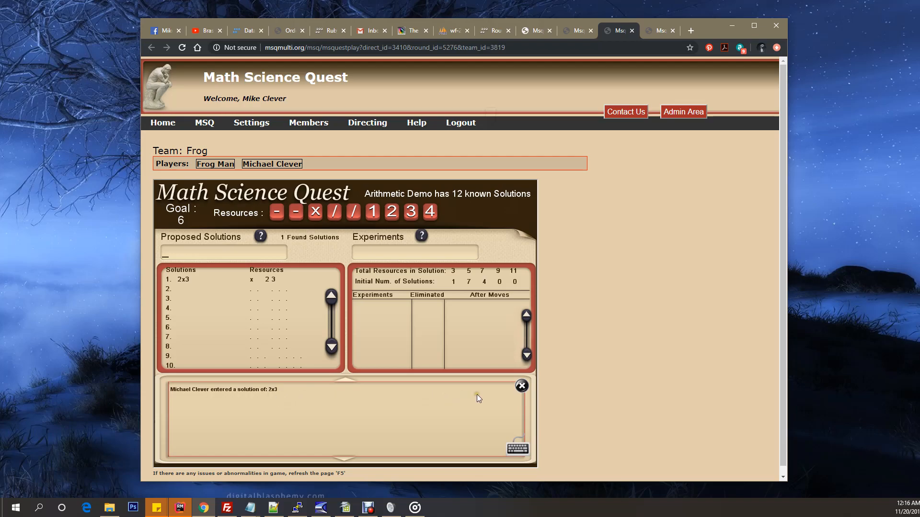
click(522, 386)
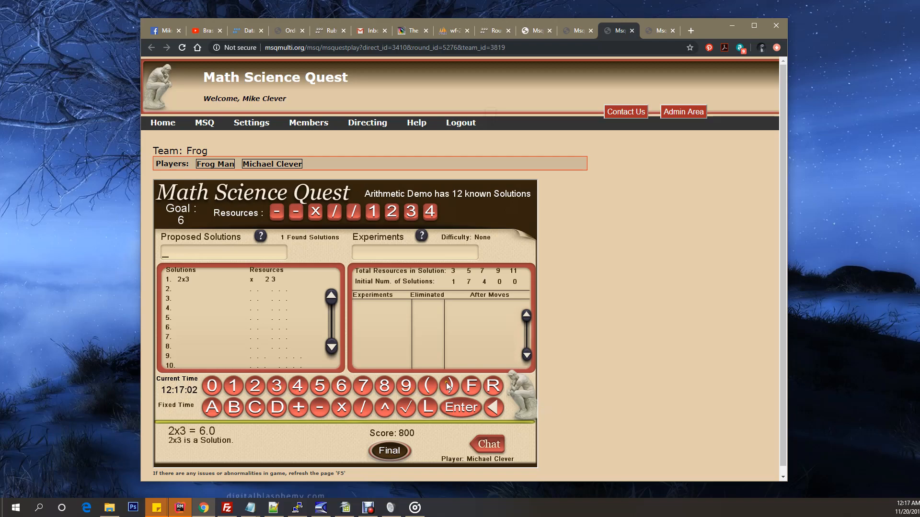
Step: Switch to the round creator's game and submit 2x3/1 as a proposed solution
click(654, 33)
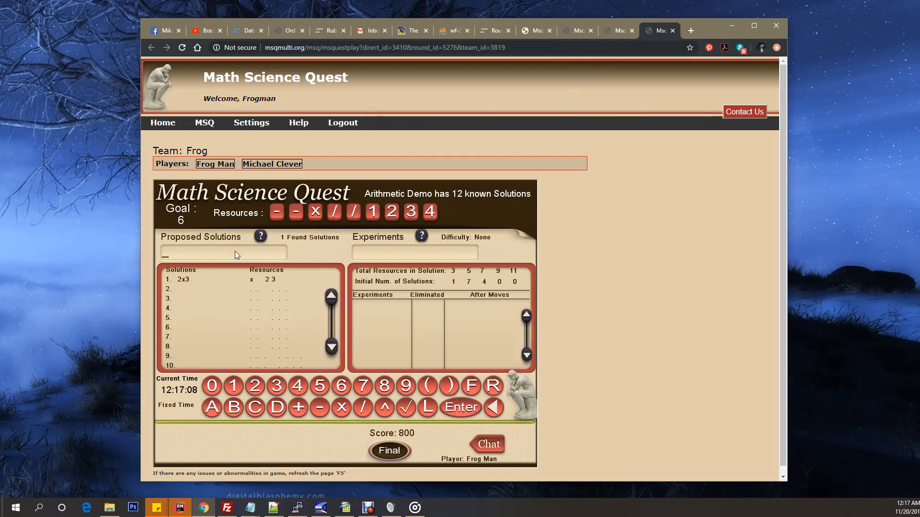
text(2x3/1)
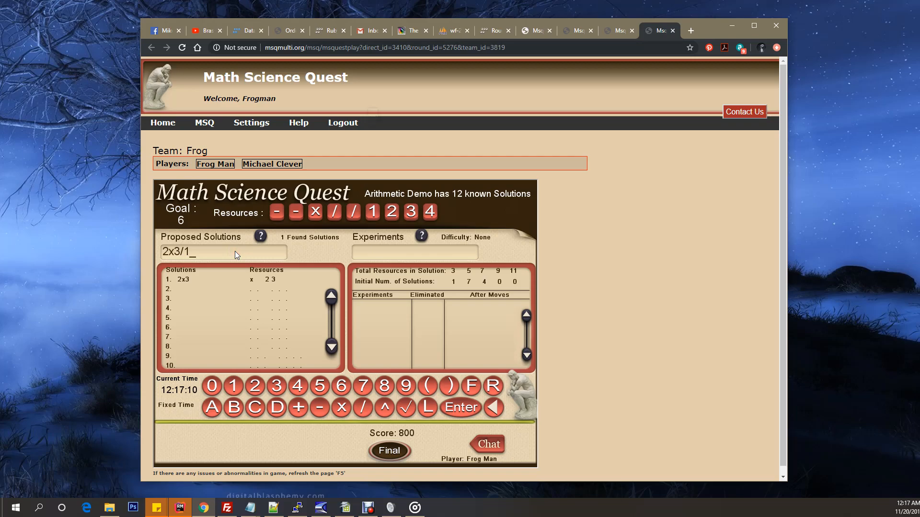
key(Return)
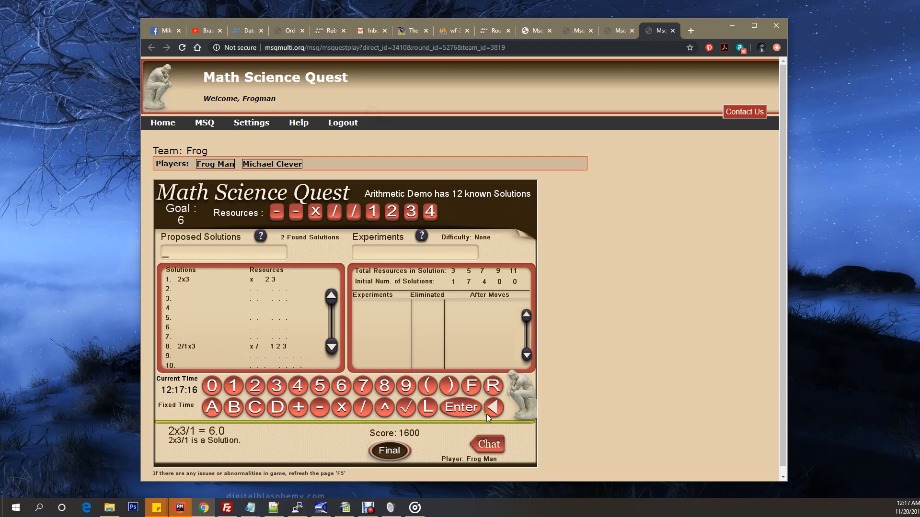
Step: Open the team chat in the round creator's game and send the message "Hello"
click(490, 444)
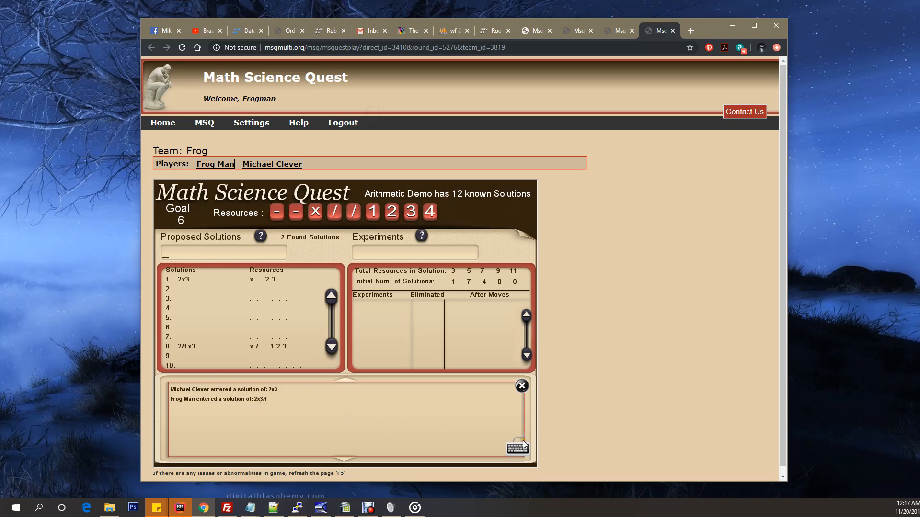
click(553, 450)
click(520, 448)
click(342, 453)
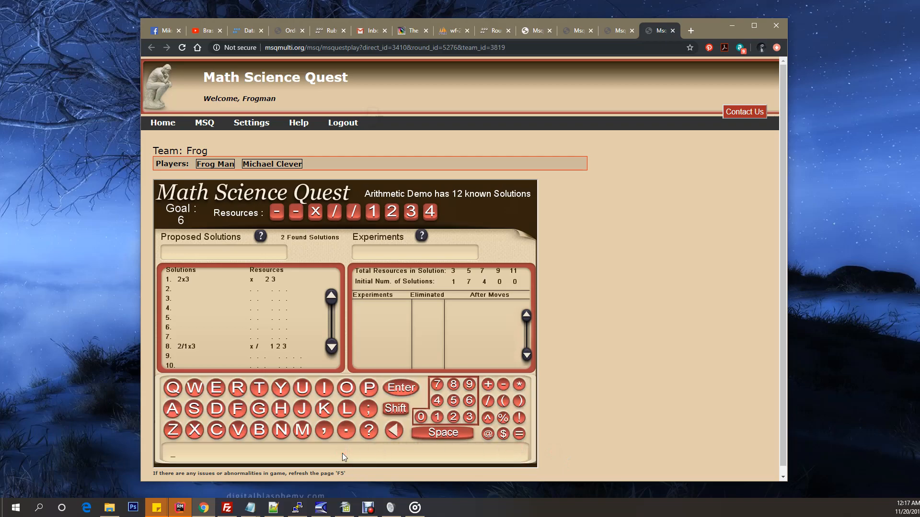
text(Hello)
key(Return)
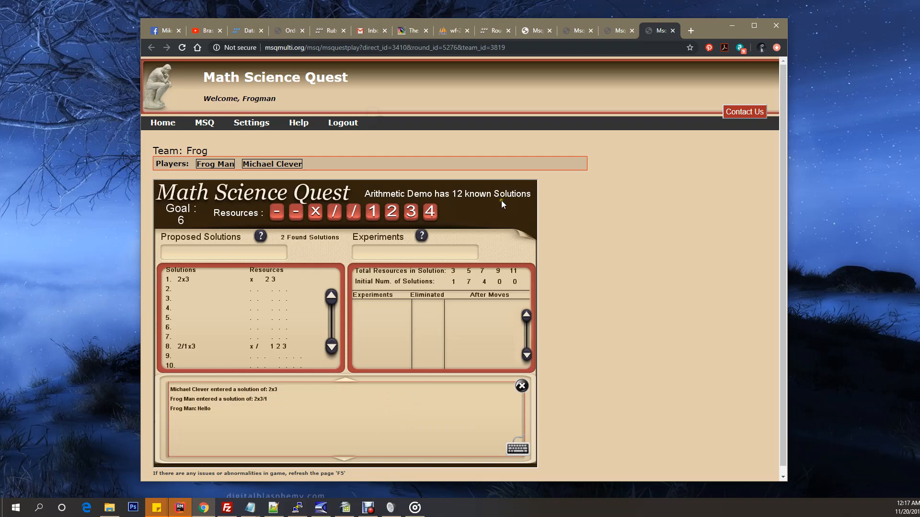
Step: In the second member's game, send the chat message "You found a solution frogman", close the chat, and return to the Pickup Rounds page
click(619, 31)
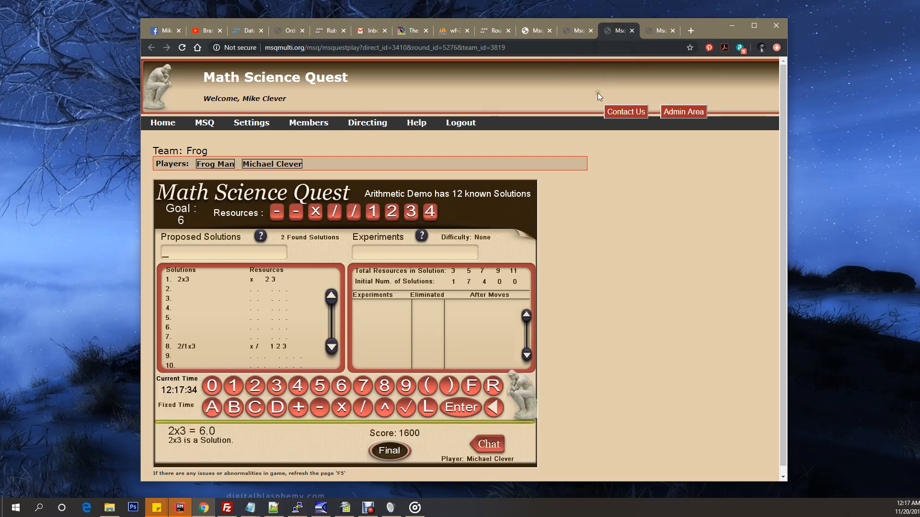
click(485, 446)
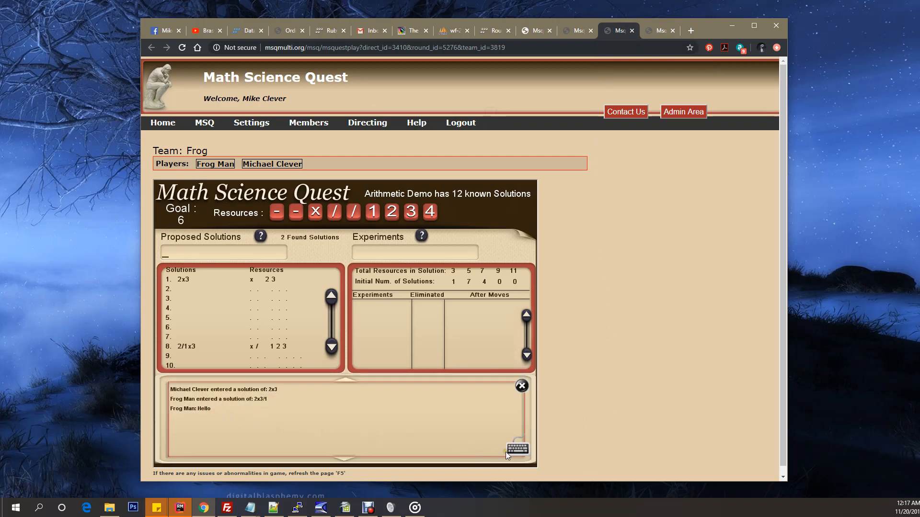
click(518, 450)
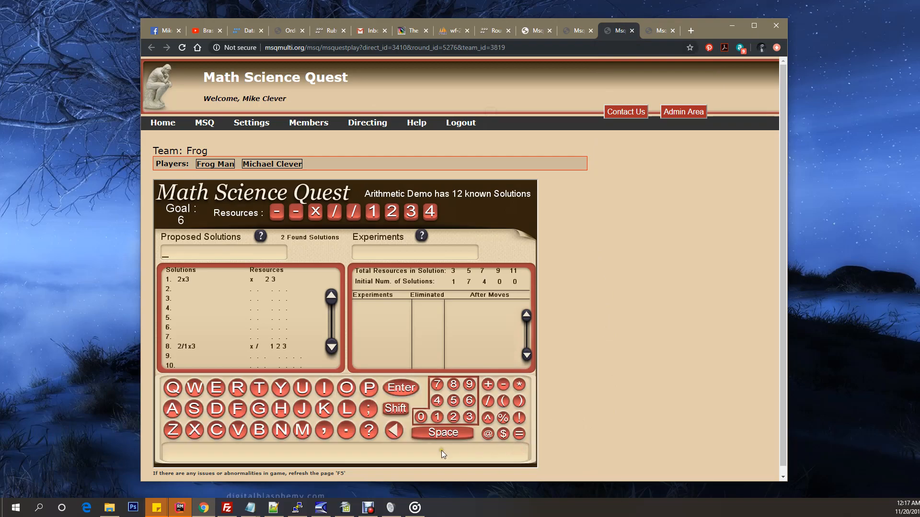
text(You found a solution Frogman.)
key(Return)
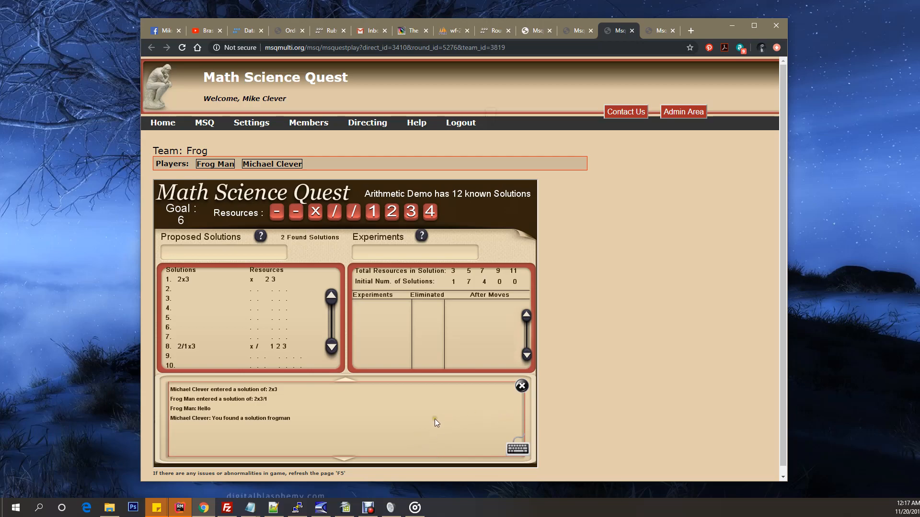
click(521, 386)
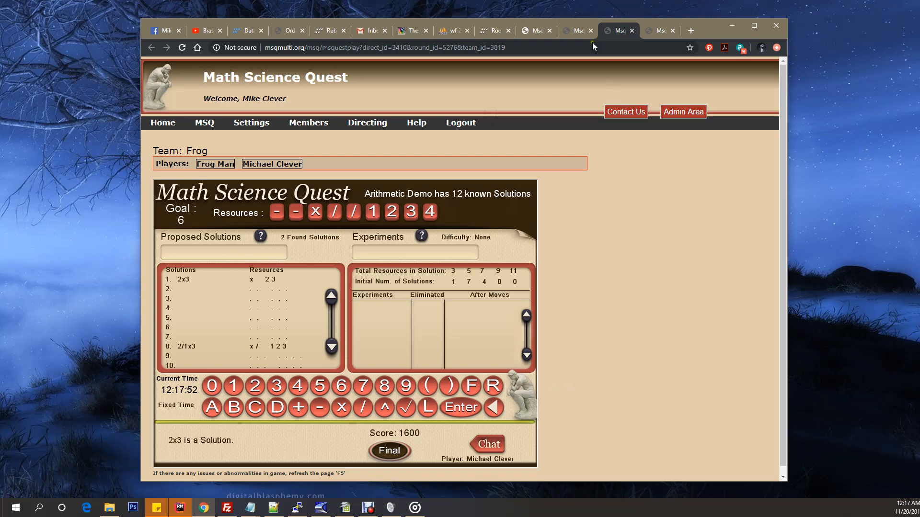
click(581, 30)
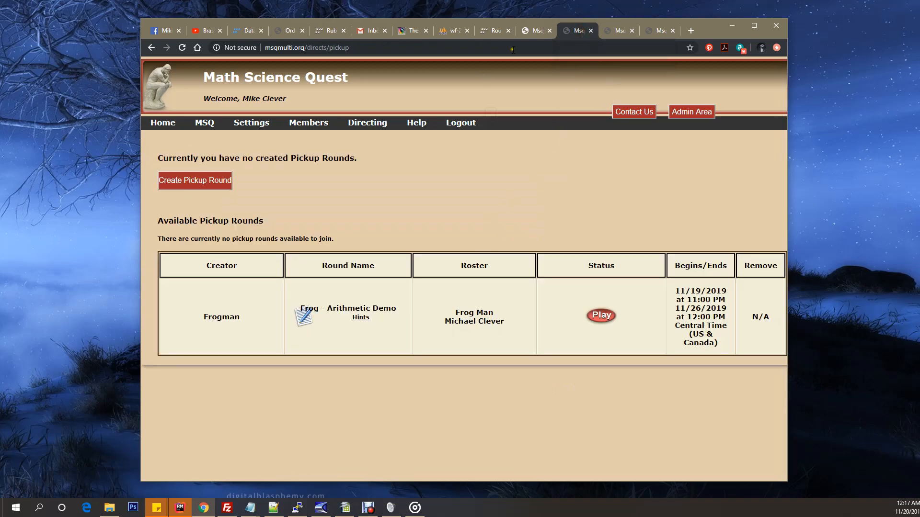
Step: Switch to the round creator's game, close the team chat, and finalize the match, confirming the choice
click(657, 30)
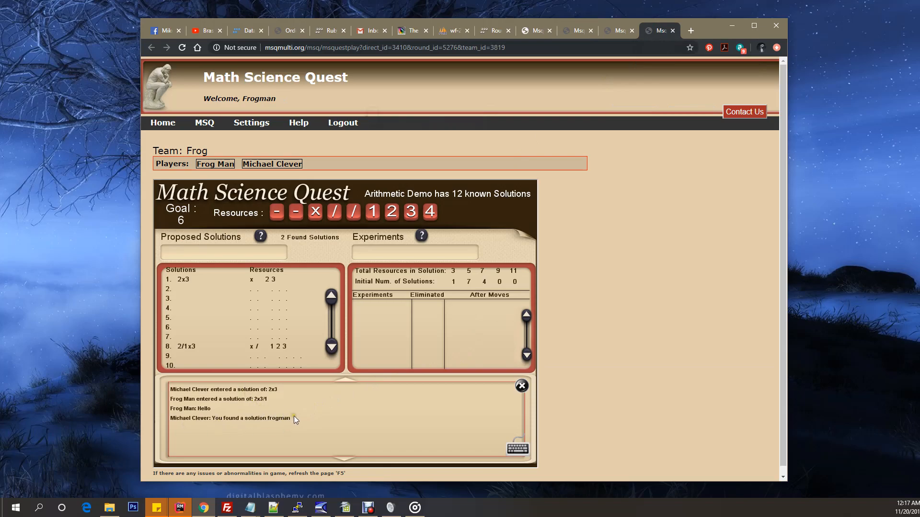
click(519, 385)
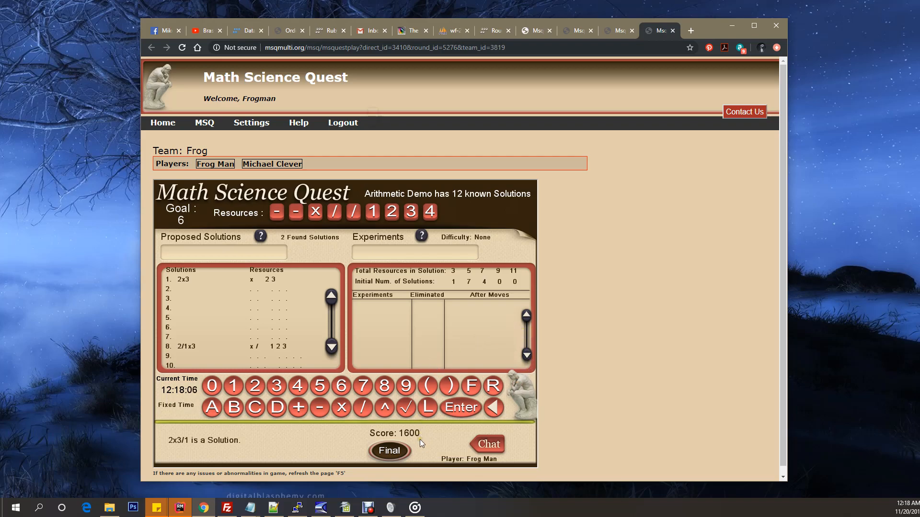
click(385, 450)
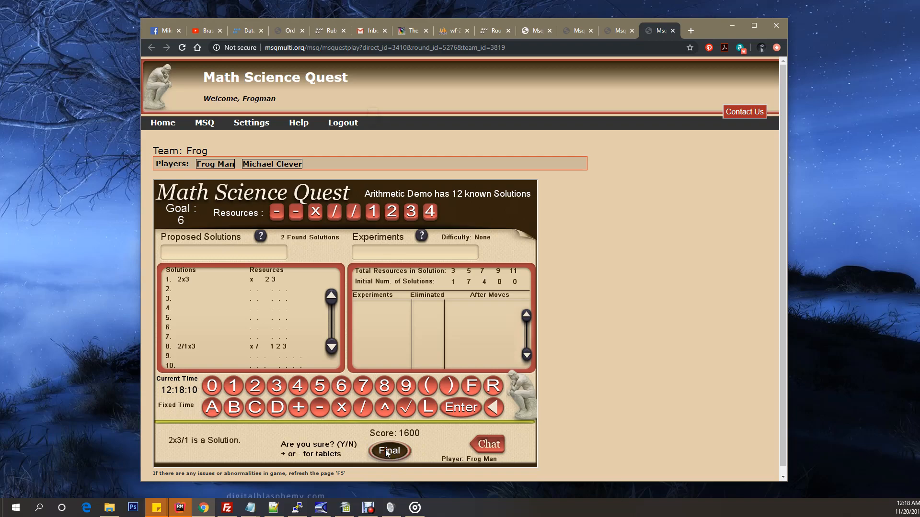
key(y)
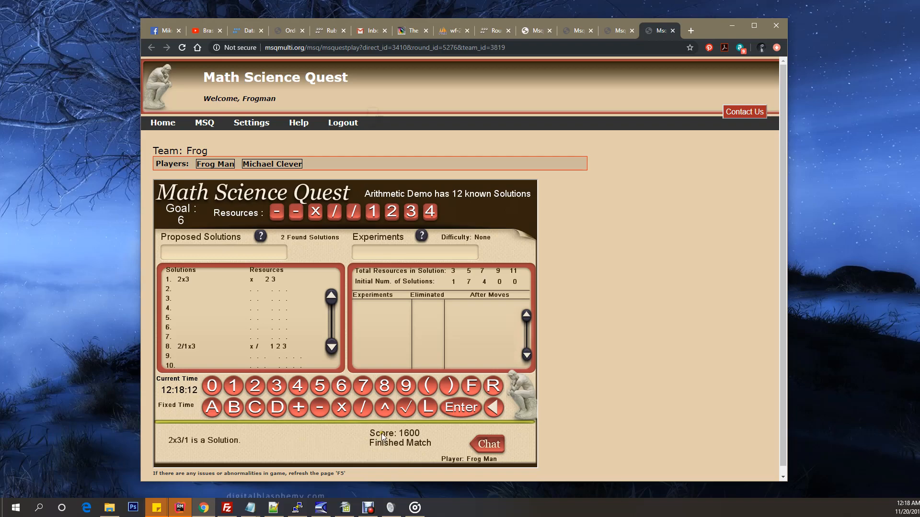
Step: Return to the Pickup Rounds page and check the status of the Frog - Arithmetic Demo round
mouse_move(207, 125)
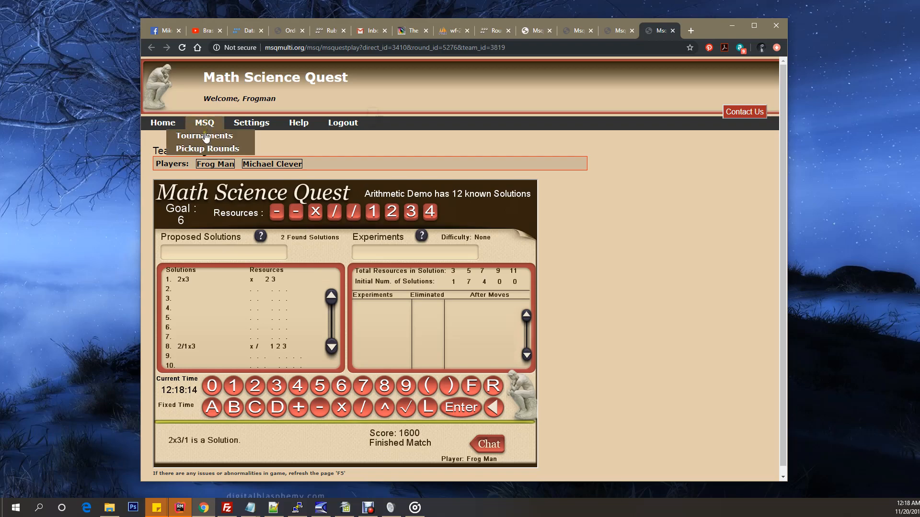
click(205, 148)
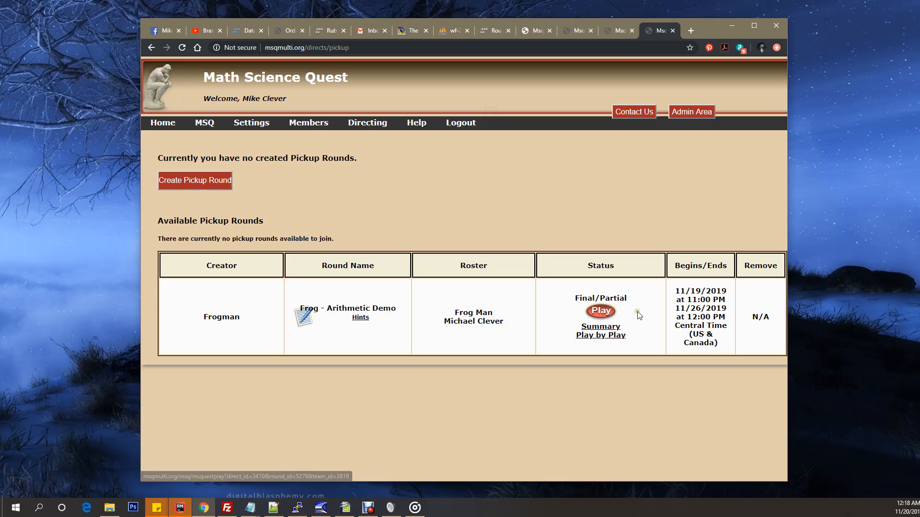
drag(565, 298, 631, 300)
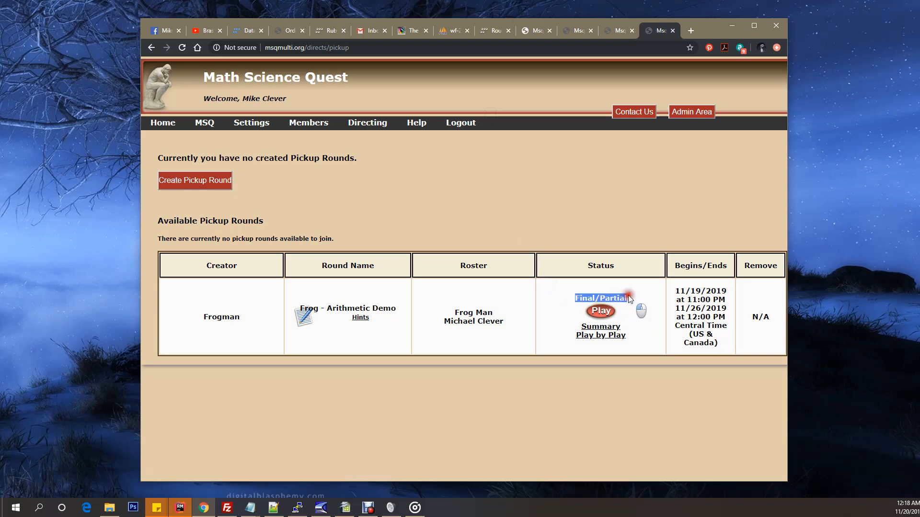
click(638, 310)
click(605, 347)
Step: Open the round's Summary report and review the solutions found by each player
click(599, 326)
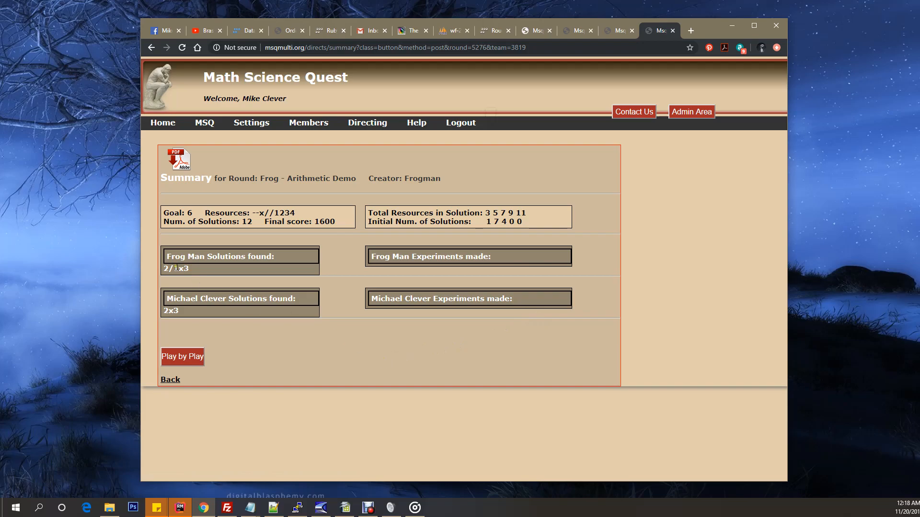
drag(165, 257, 271, 310)
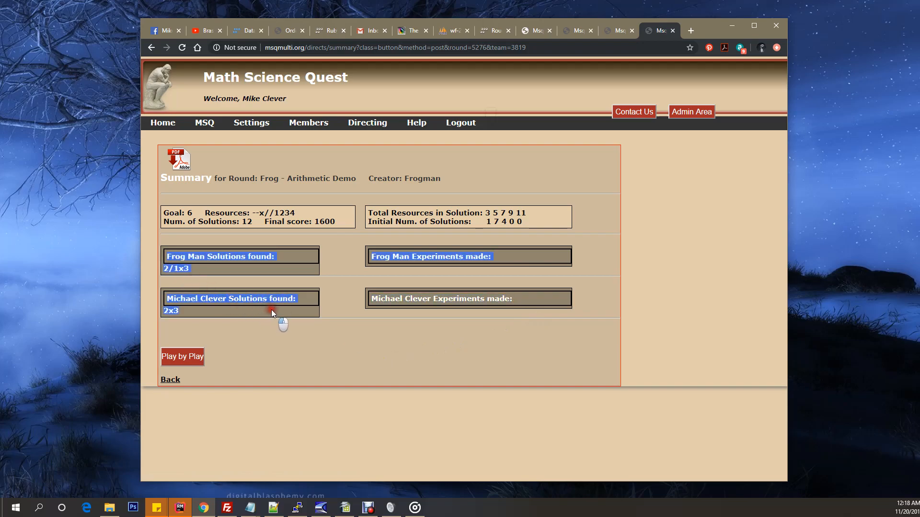
click(293, 320)
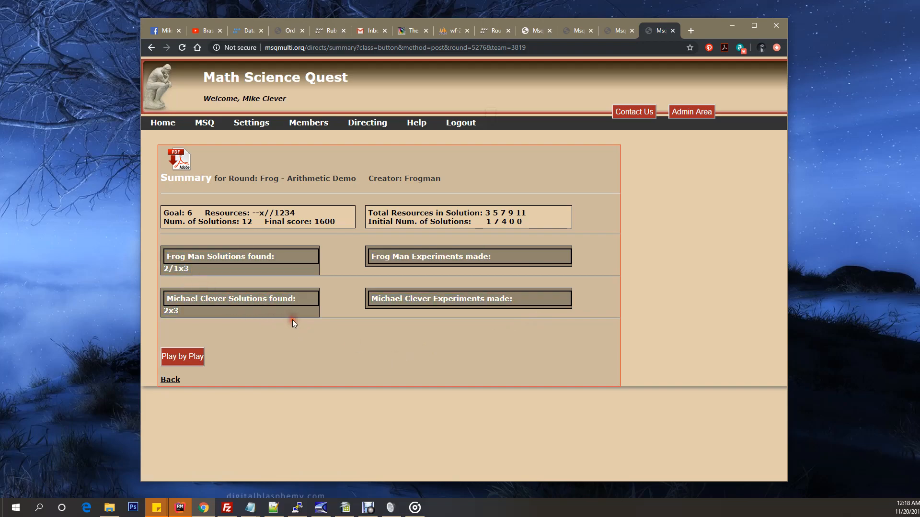
Step: Open the round's Play by Play report, review the recorded moves, and return to the home page
click(182, 358)
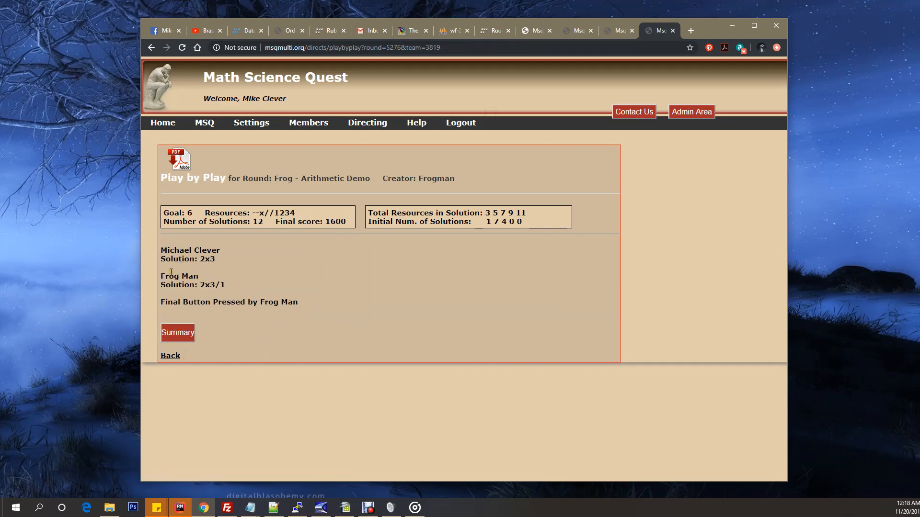
drag(162, 250, 286, 303)
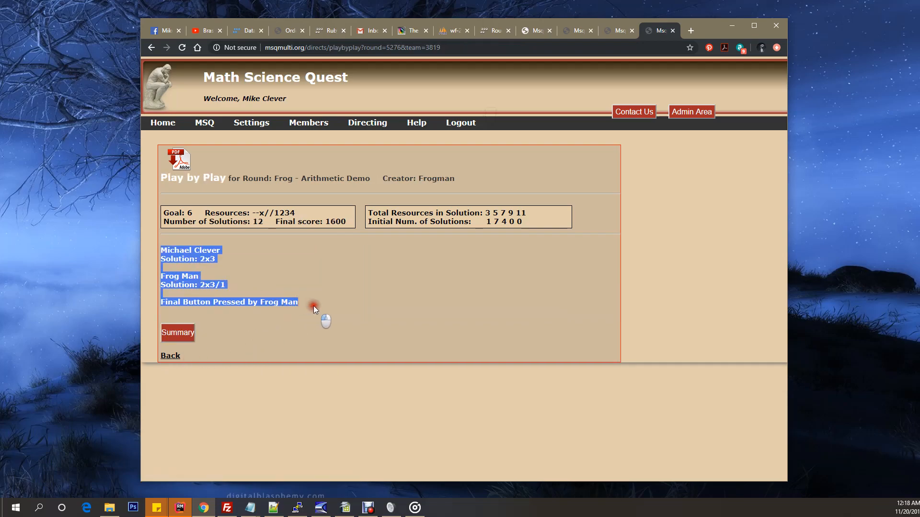
click(338, 315)
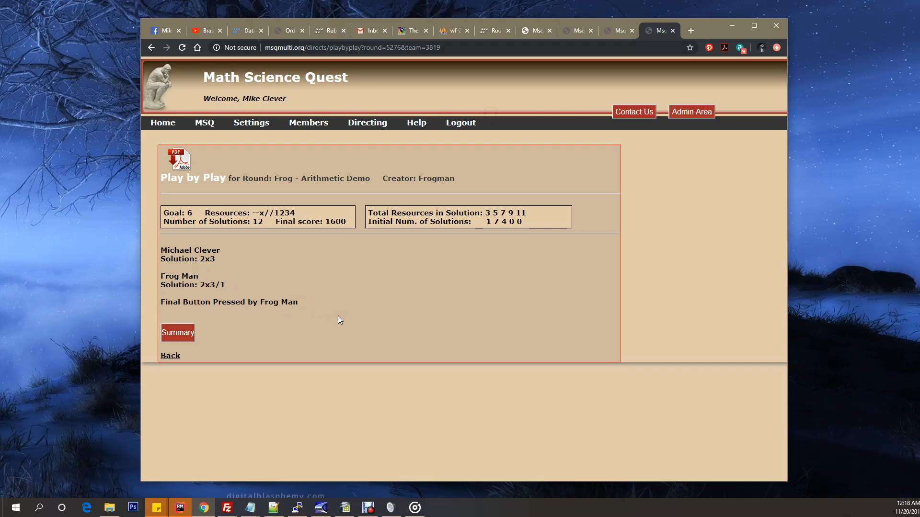
mouse_move(207, 125)
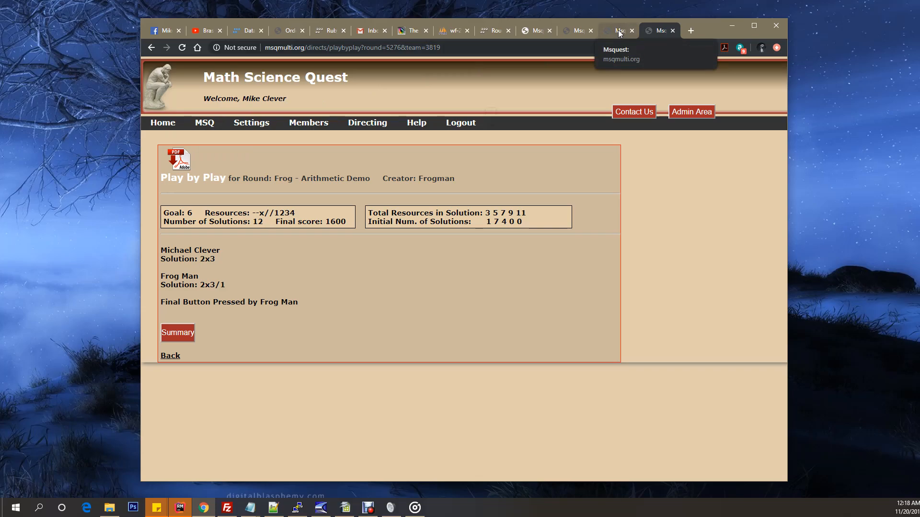
click(164, 123)
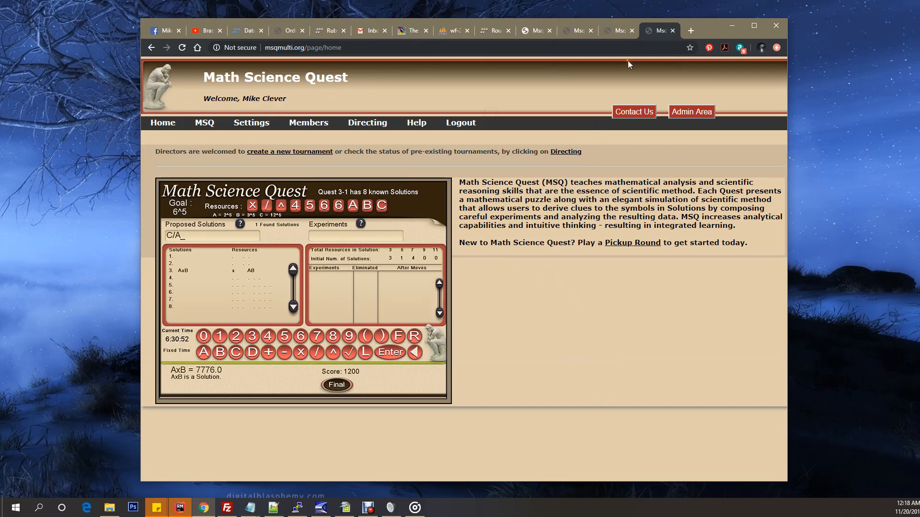
Step: Switch to the second member's game, log out, and log in to the round creator's account with the saved email and password
click(619, 31)
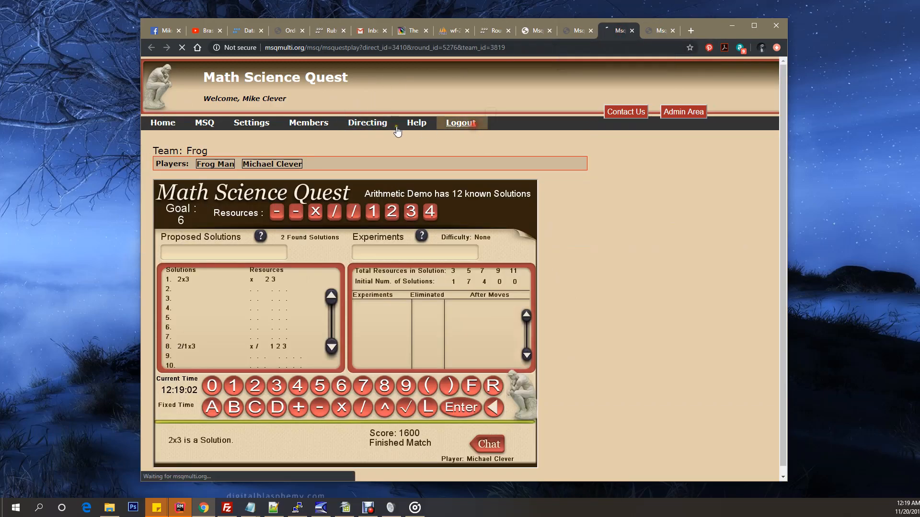
click(246, 123)
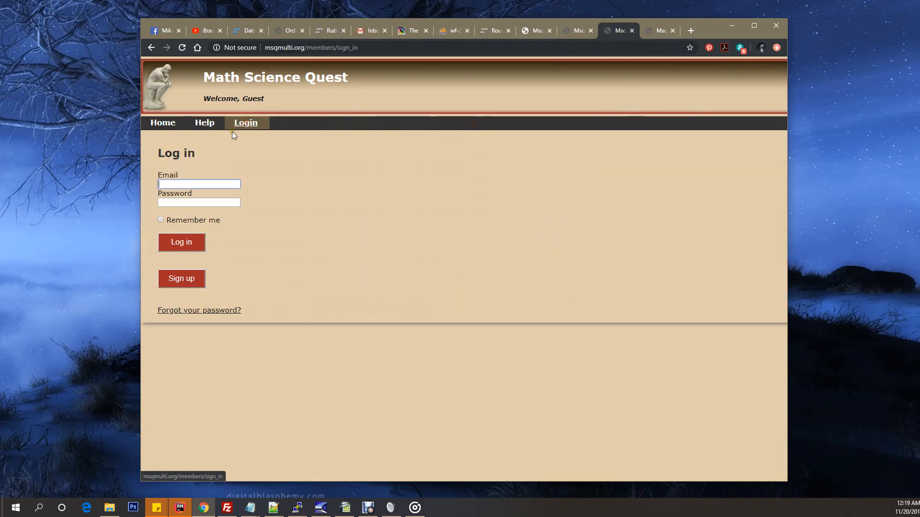
click(202, 183)
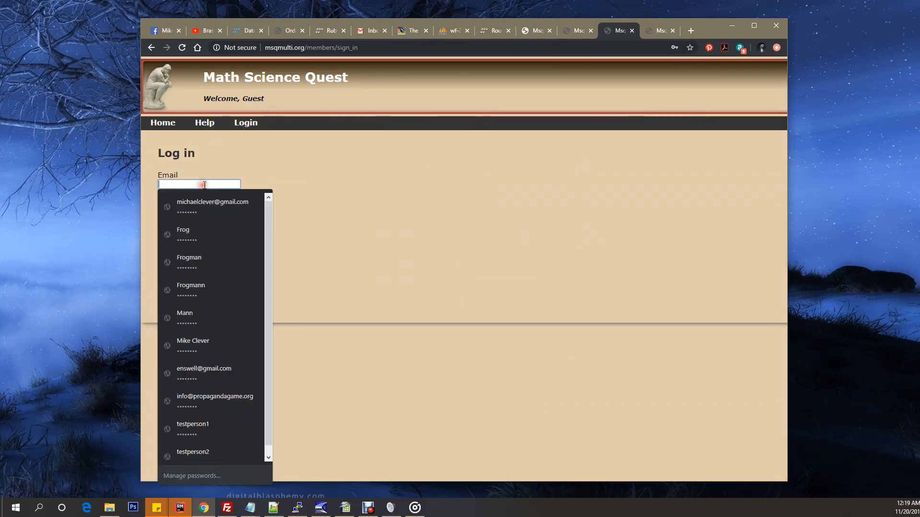
click(214, 405)
click(187, 240)
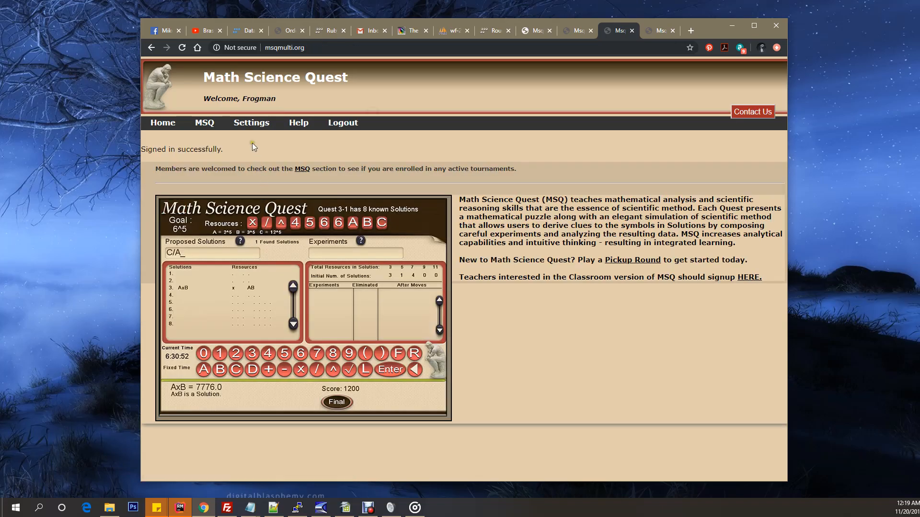
Step: Log out of the round creator's account and log in to the administrator account with the saved email and password
click(341, 124)
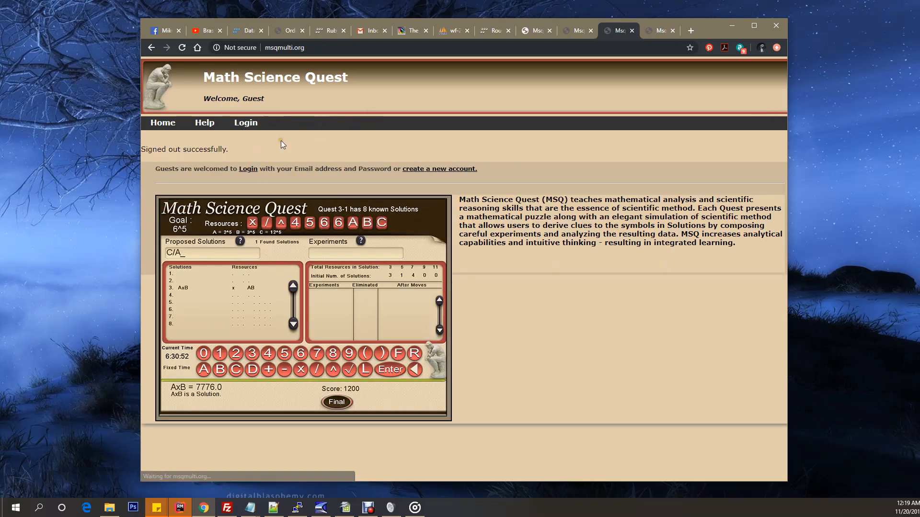
click(246, 123)
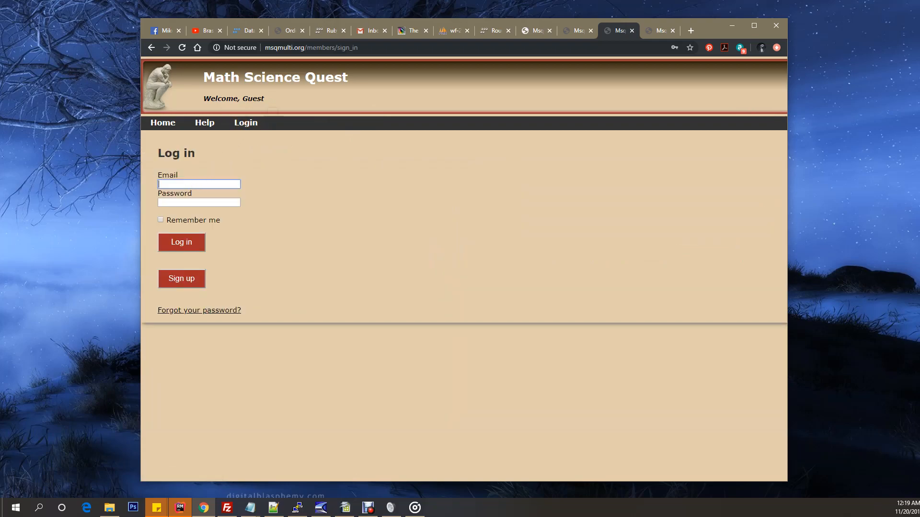
click(207, 185)
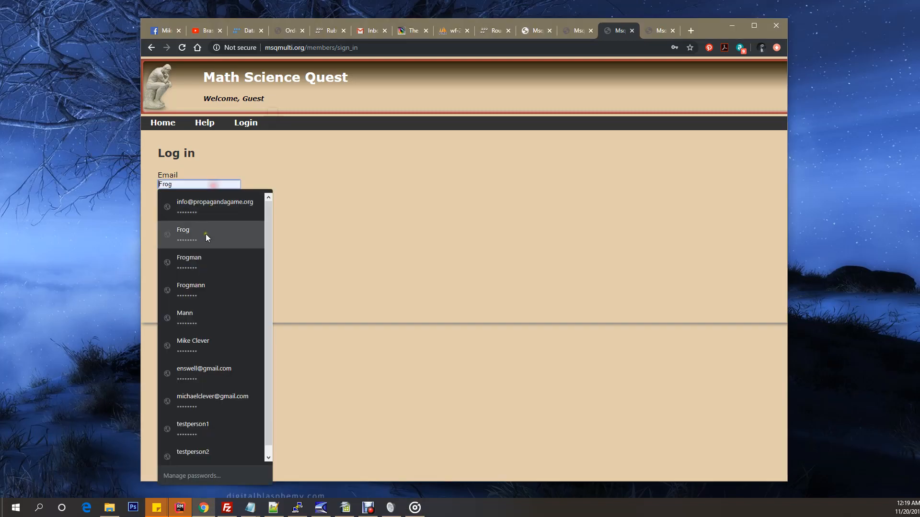
click(201, 396)
click(194, 244)
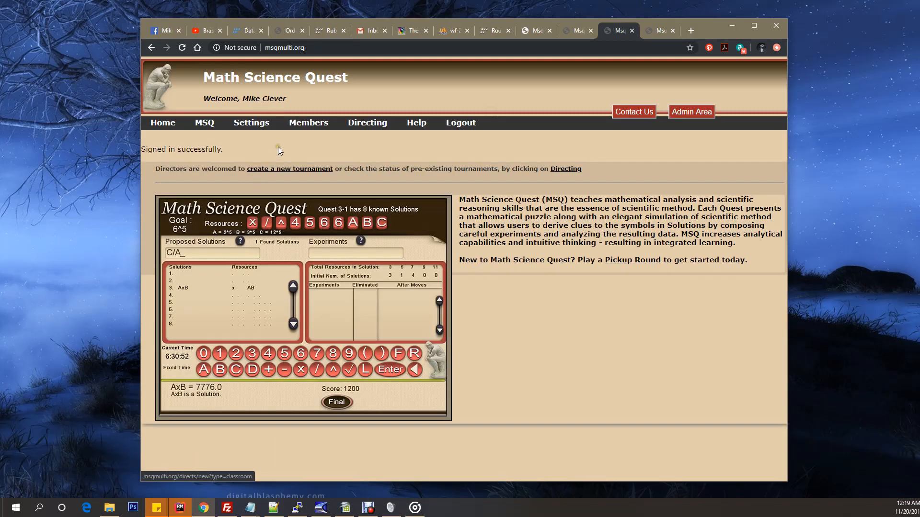
Step: Filter the members list to usernames starting with F, edit the round creator's record to enable Director, and update the member
click(304, 137)
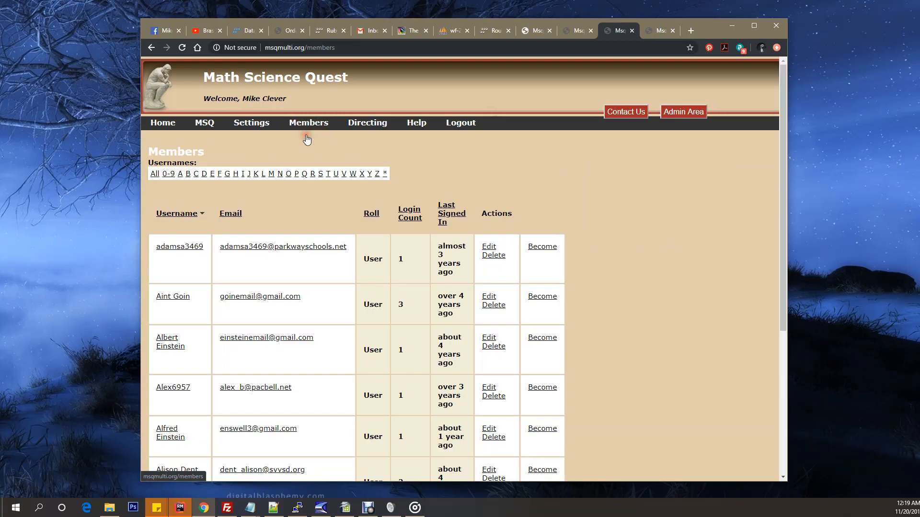
click(219, 174)
scroll(256, 220, down, 7)
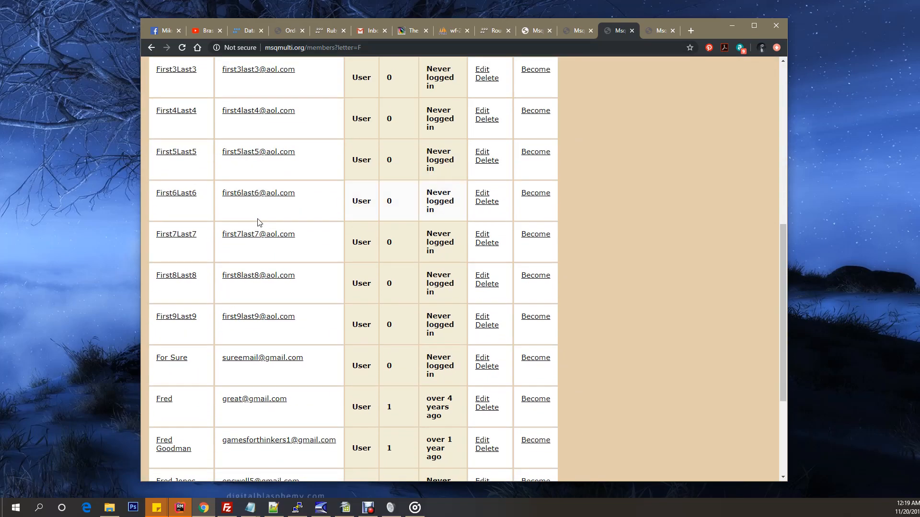
scroll(258, 222, down, 1)
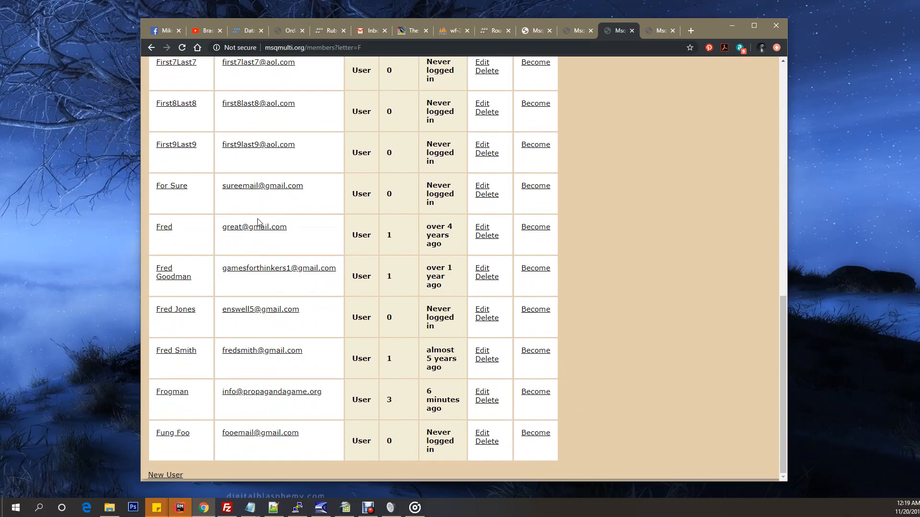
click(483, 393)
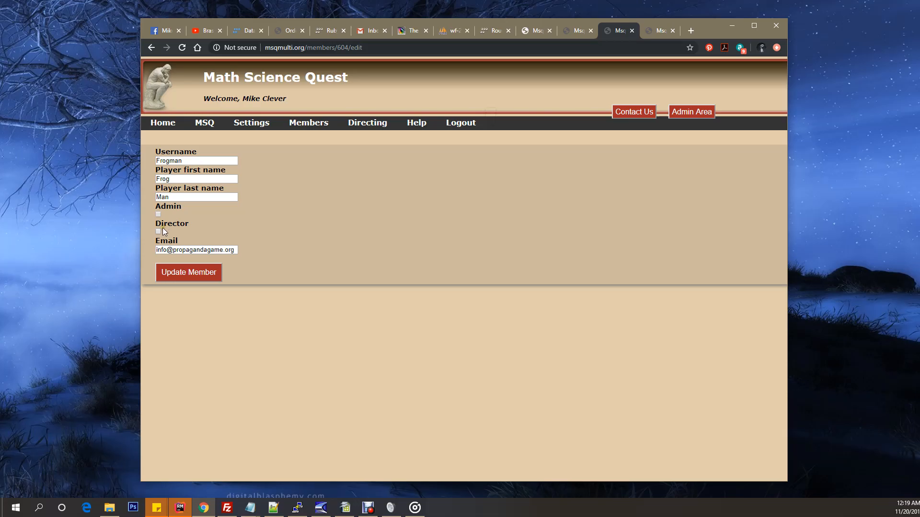
click(158, 231)
click(185, 270)
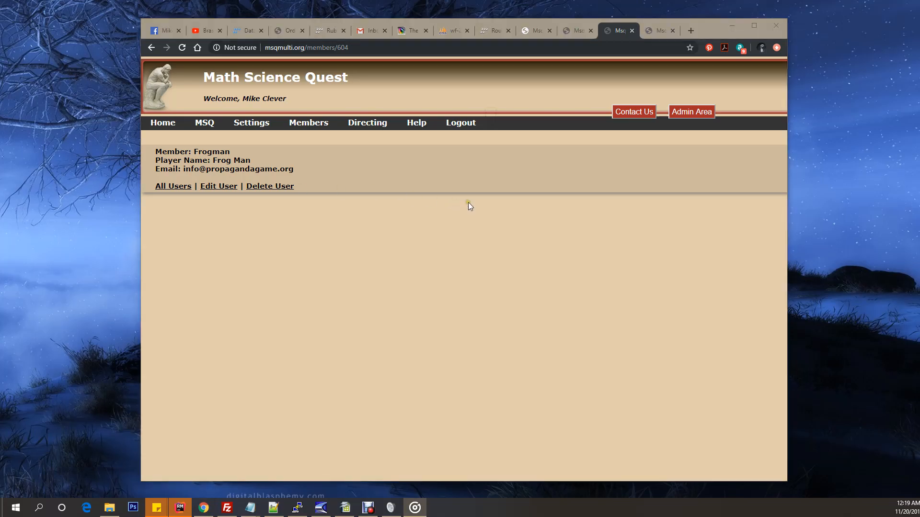
Step: Log out of the administrator account and log in to the round creator's account with the saved email and password
click(464, 126)
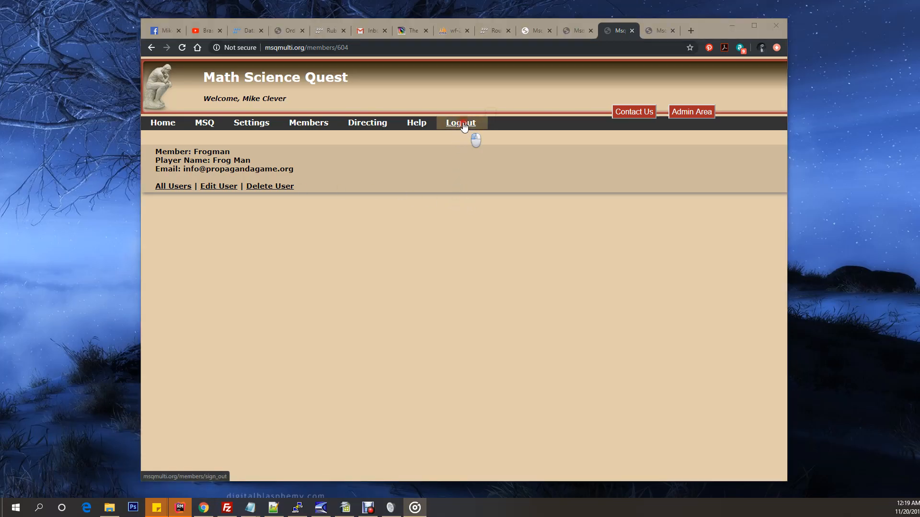
click(261, 127)
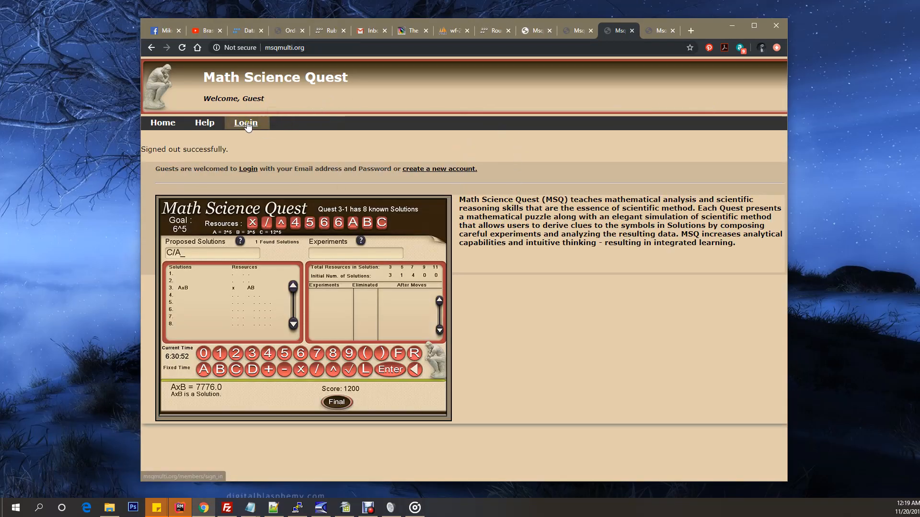
click(195, 184)
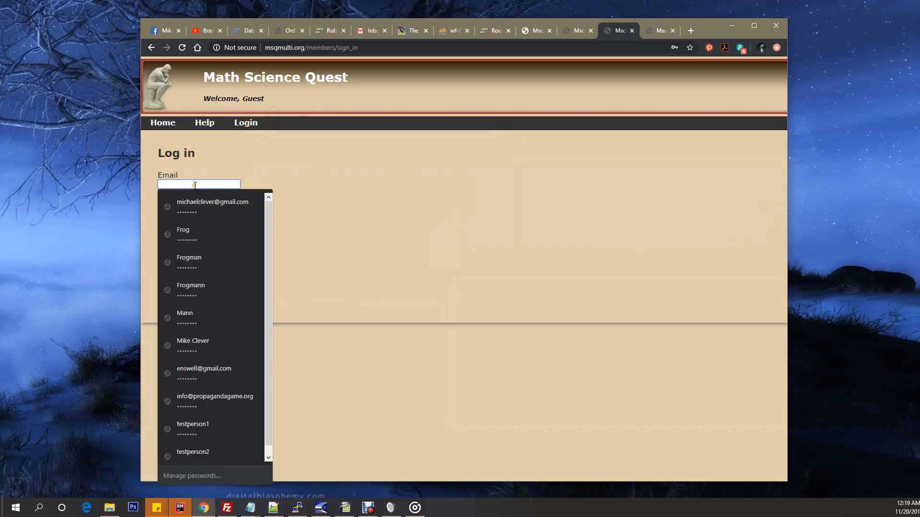
click(206, 397)
click(182, 245)
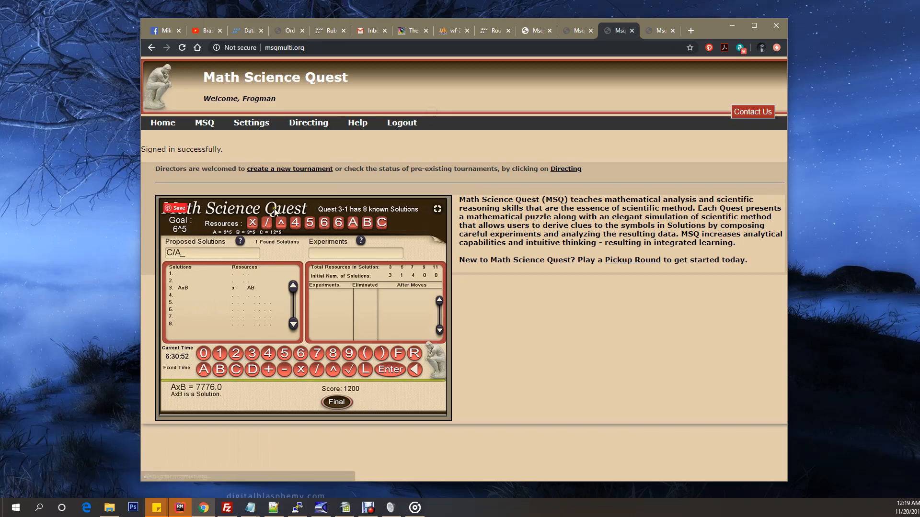
Step: Check the welcome username of the logged-in account and open its Directing page of classroom tournaments
drag(231, 95, 289, 97)
click(308, 142)
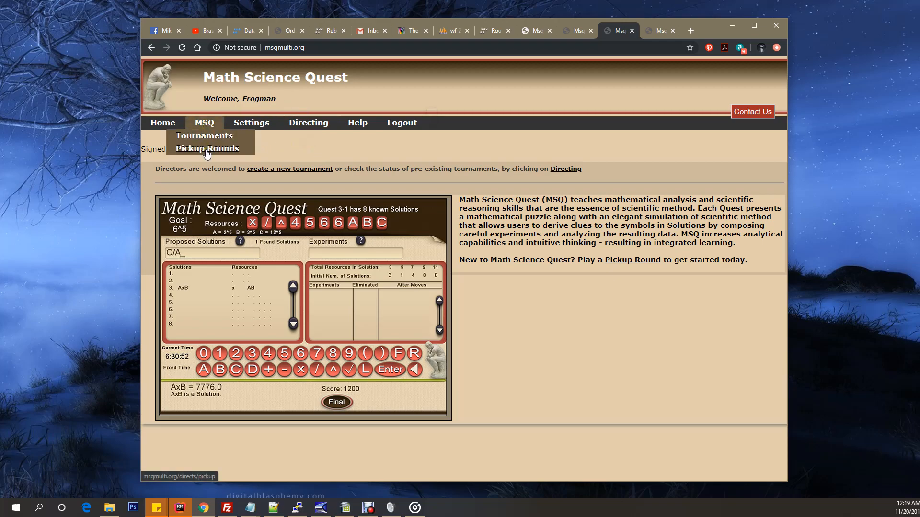
click(305, 145)
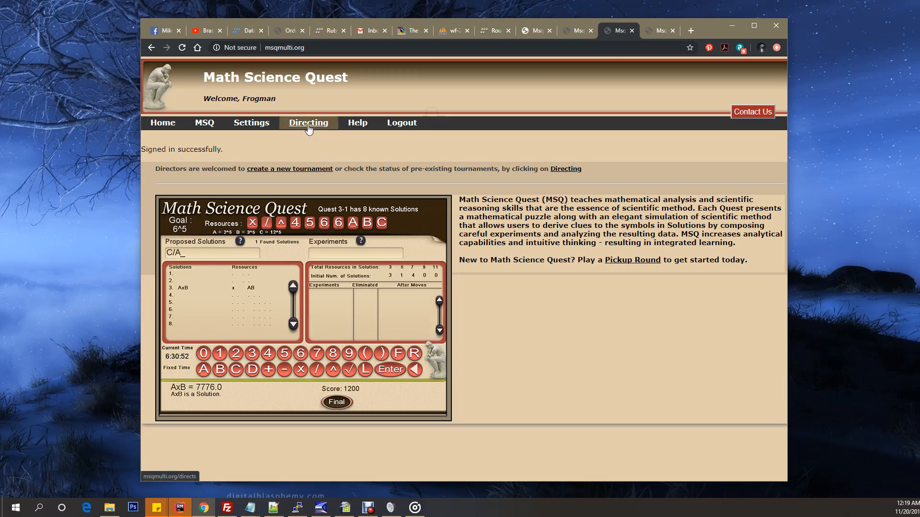
click(308, 126)
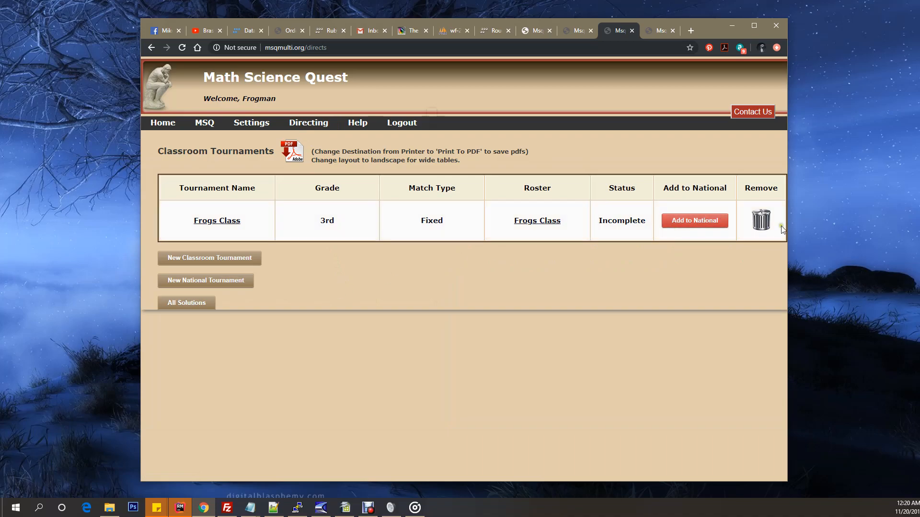
Step: Remove the Frogs Class tournament from the classroom tournaments list and confirm its deletion
click(761, 221)
click(510, 102)
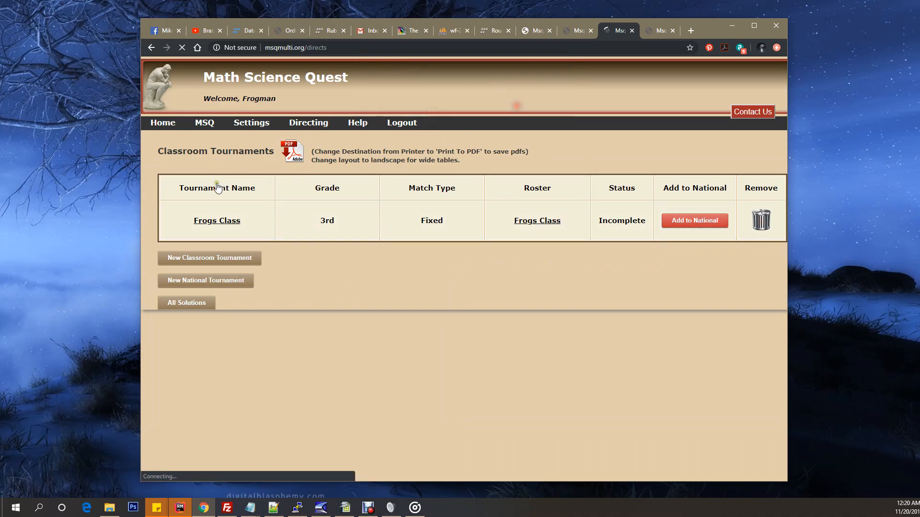
drag(160, 151, 383, 149)
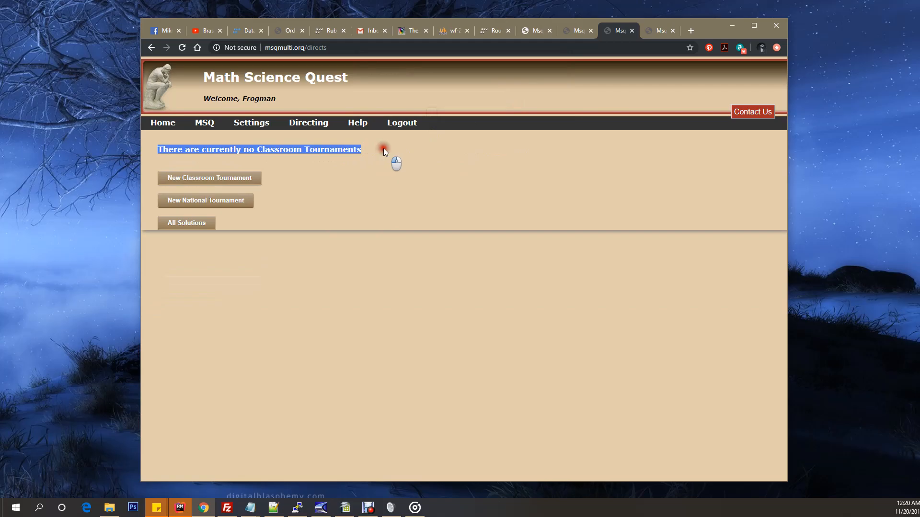
click(395, 174)
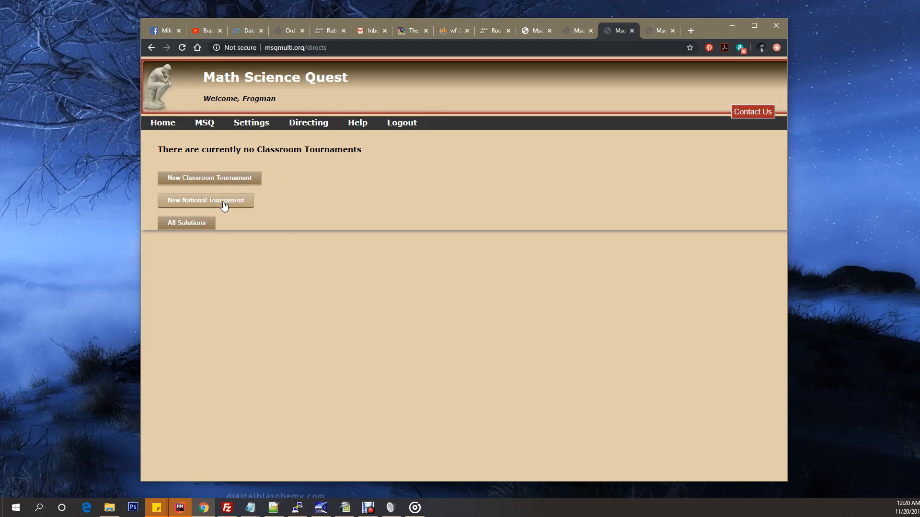
Step: Read the notice for creating a new national tournament and return to the Directing page
click(189, 223)
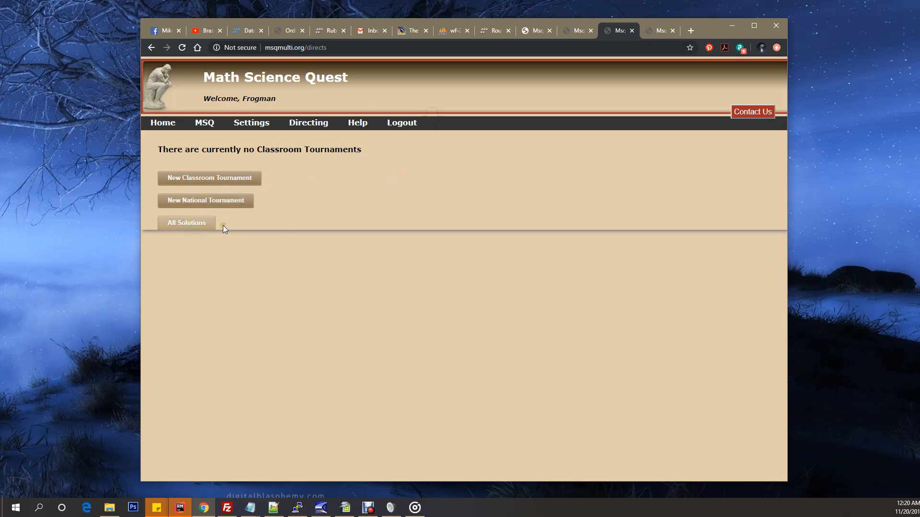
click(207, 180)
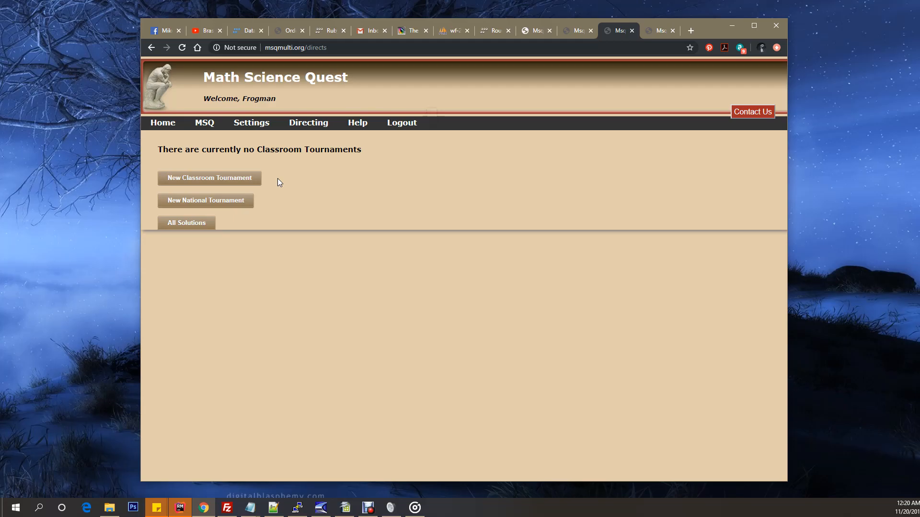
click(208, 201)
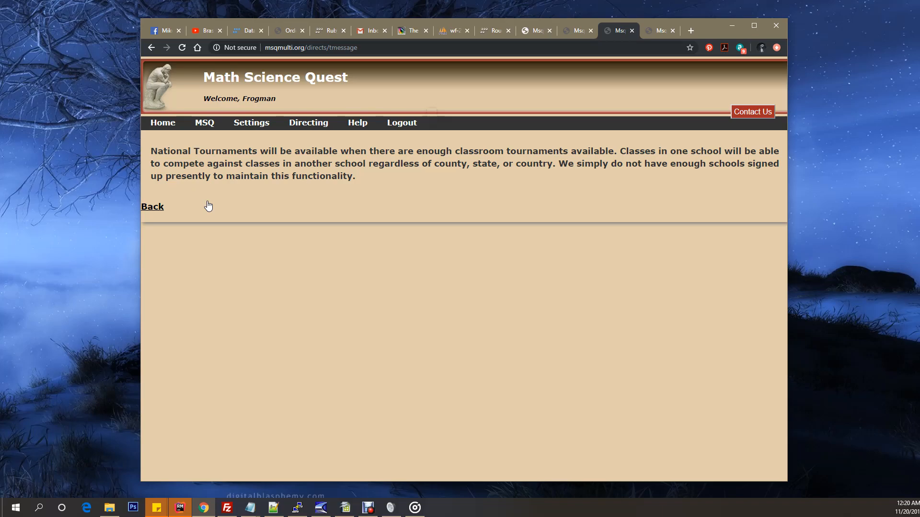
click(151, 207)
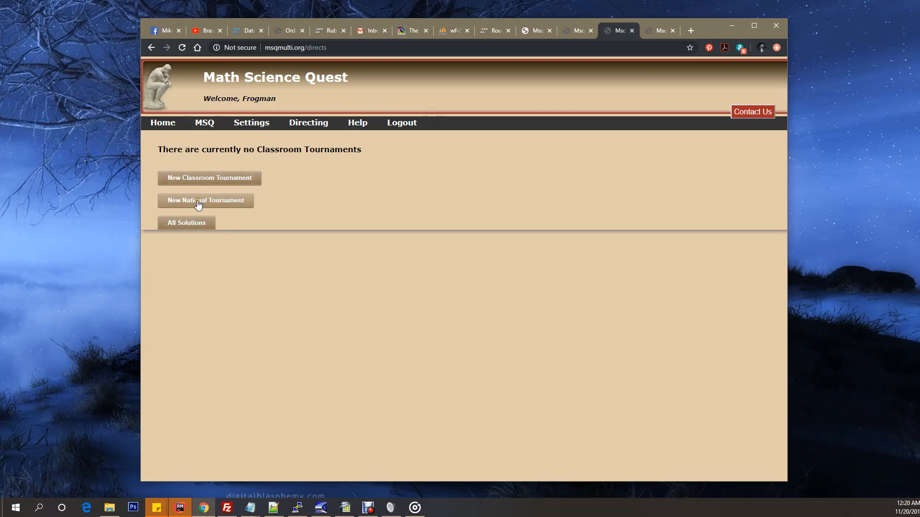
Step: Open the overview of all solutions and look through the whole list of 3rd grade quests
click(188, 224)
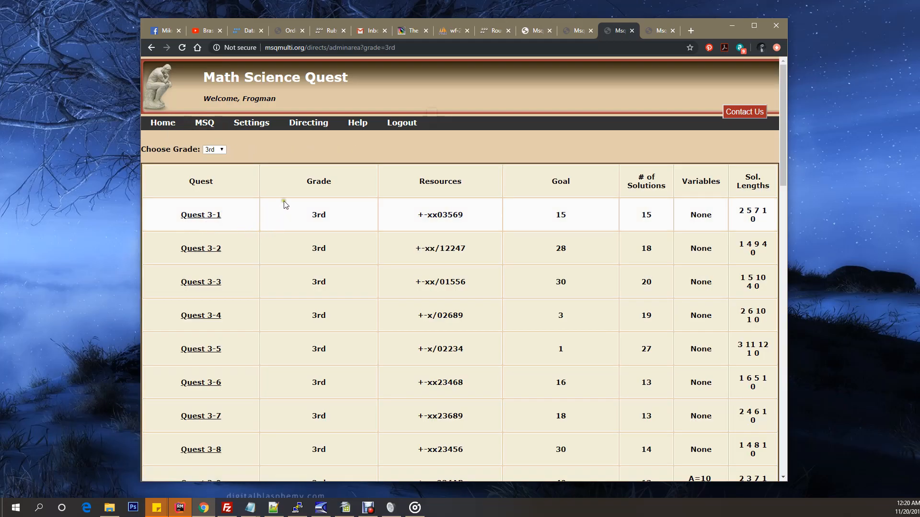
scroll(319, 290, down, 5)
scroll(318, 290, down, 14)
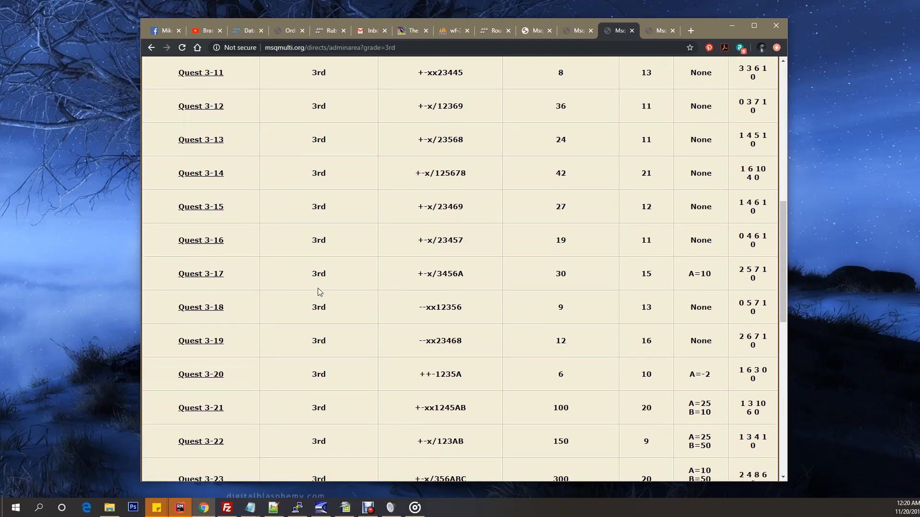
scroll(319, 291, down, 3)
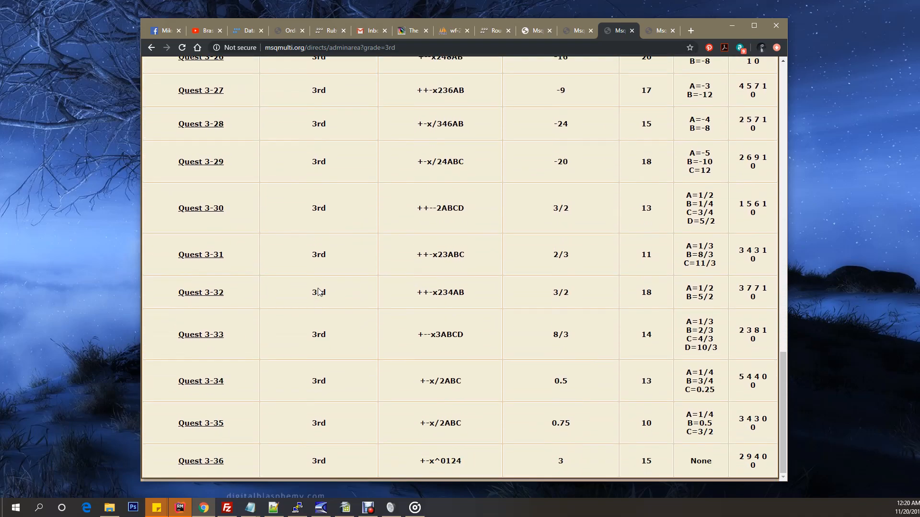
scroll(319, 292, up, 20)
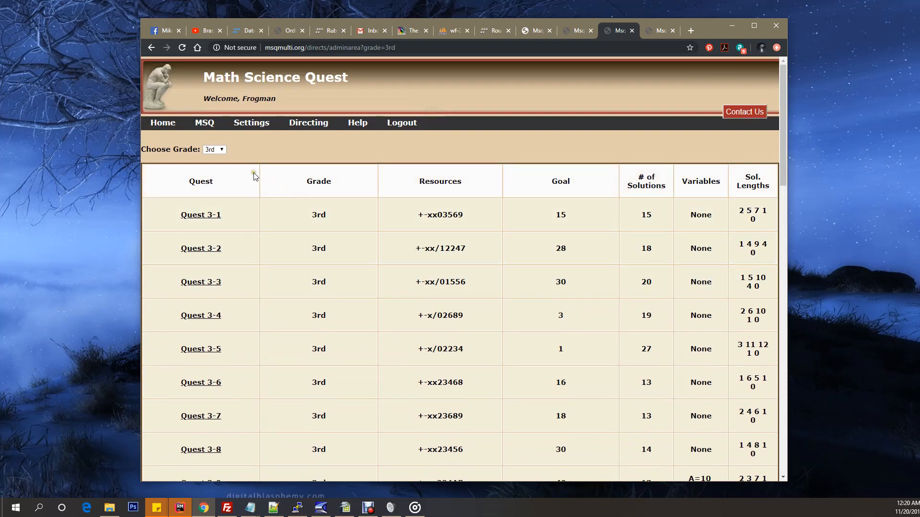
Step: View the 4th grade quests and the 5th grade quests in the solutions overview
click(221, 149)
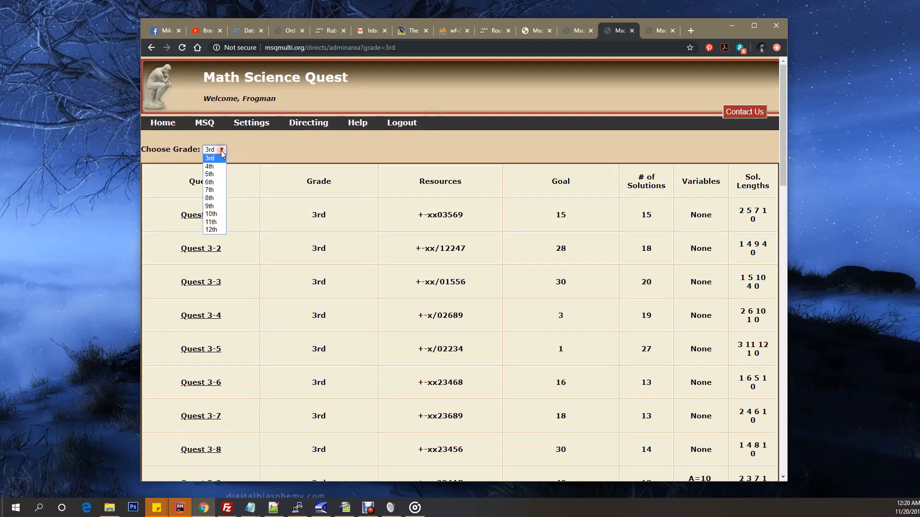
click(210, 167)
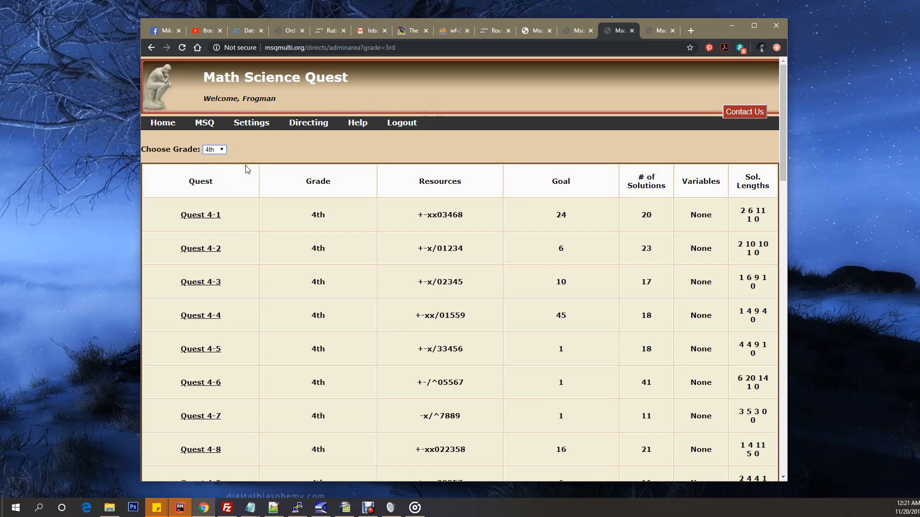
click(223, 150)
click(212, 174)
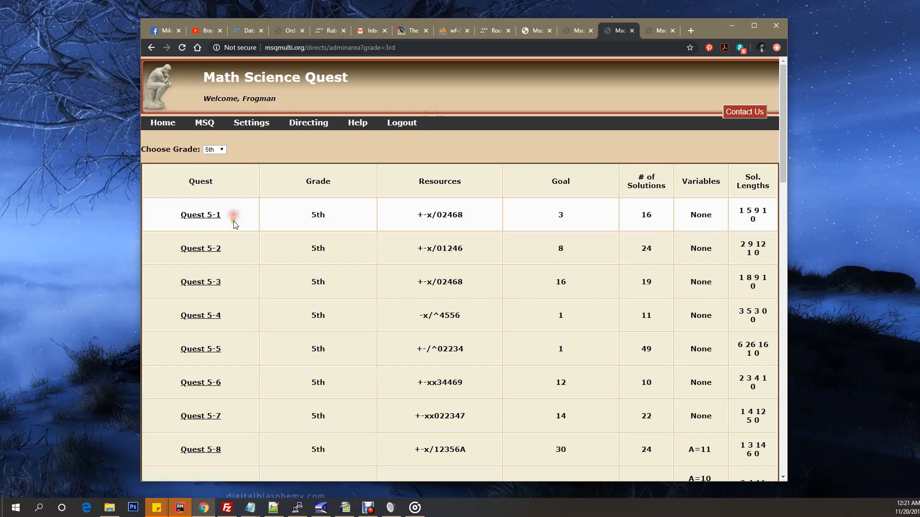
Step: Open Quest 5-1 and examine its solutions, concepts used, examples and lesson references
click(201, 214)
scroll(353, 241, down, 3)
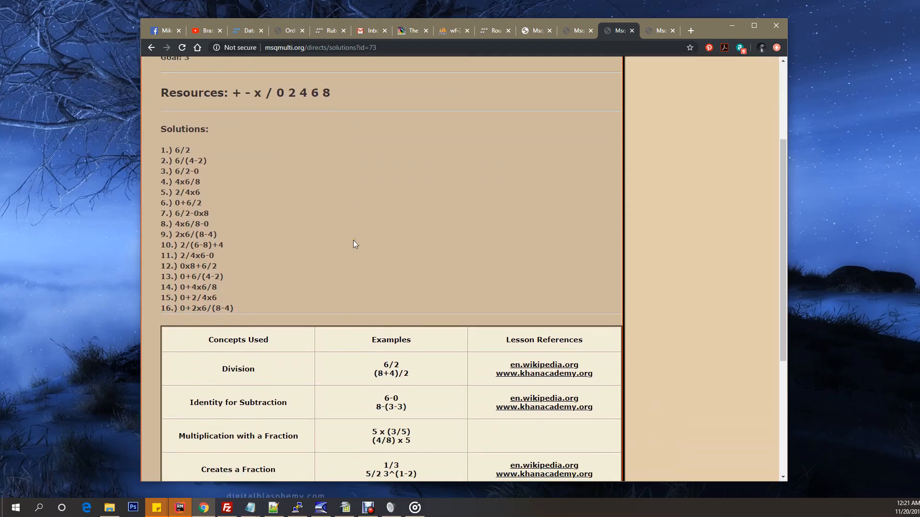
scroll(353, 241, up, 3)
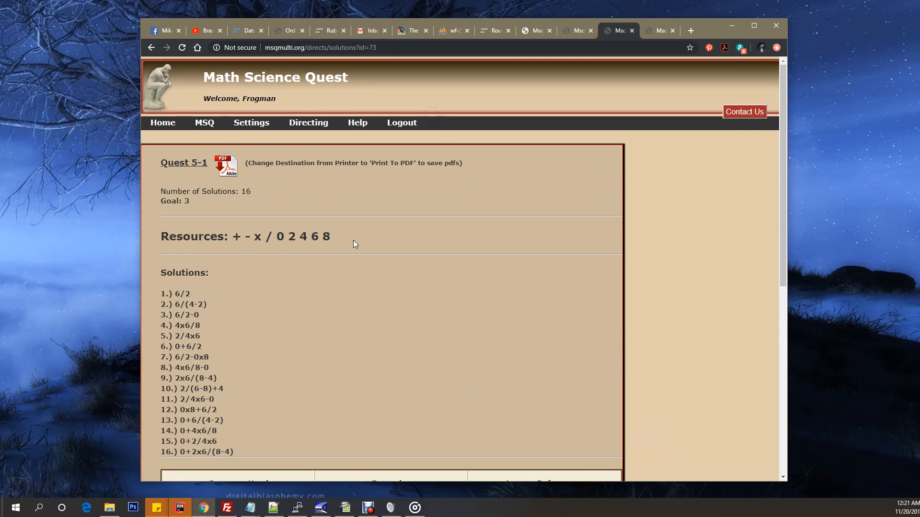
scroll(353, 240, down, 4)
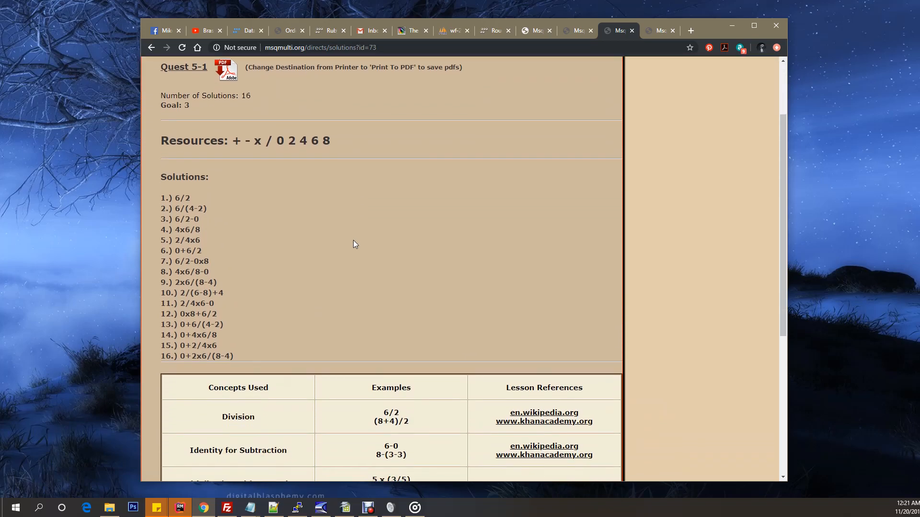
scroll(353, 240, down, 3)
scroll(353, 241, up, 5)
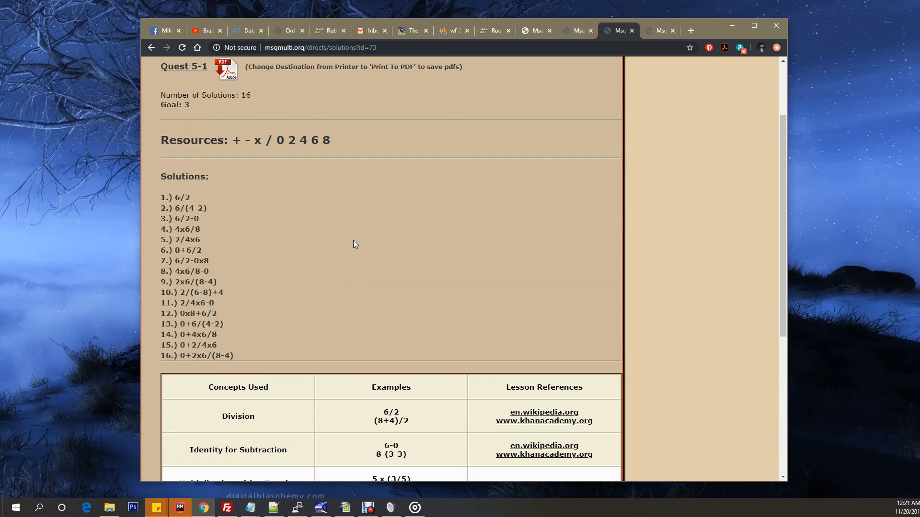
scroll(353, 240, up, 2)
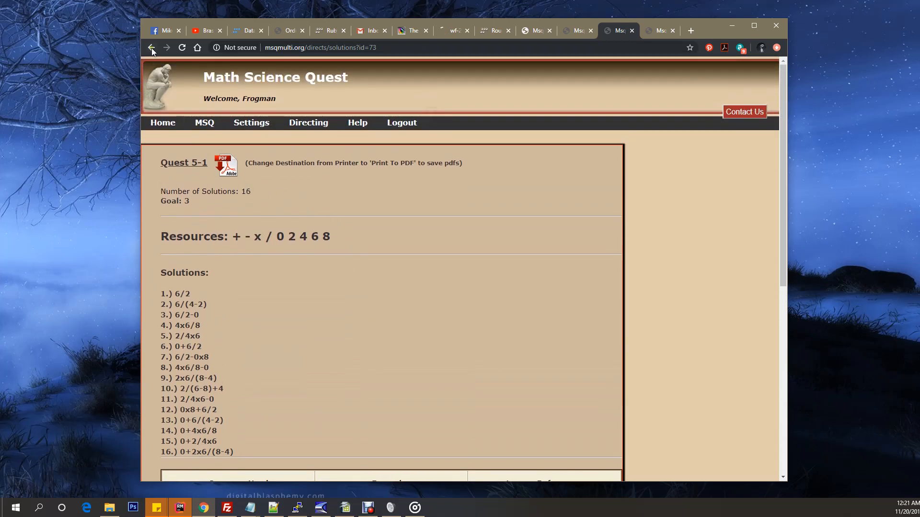
Step: Go back from the Quest 5-1 solutions to the quest list and look over the 3rd grade quests
click(151, 48)
scroll(281, 238, down, 7)
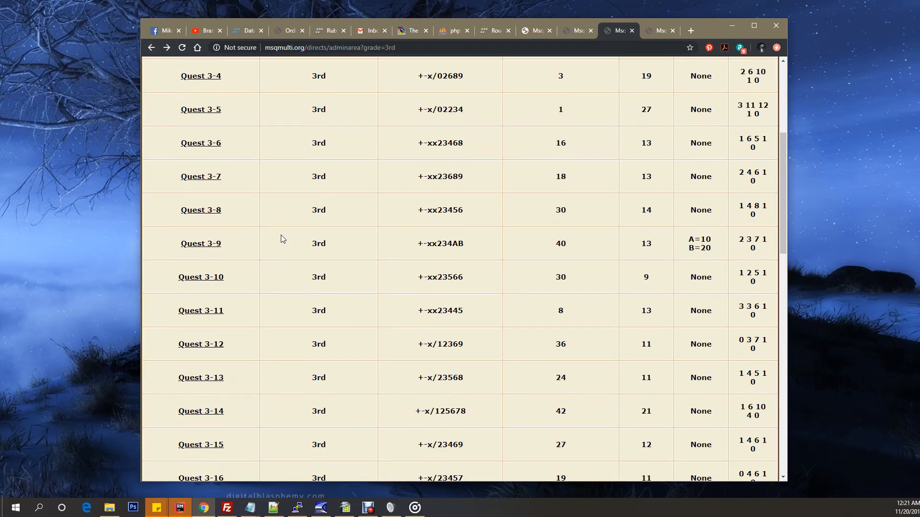
scroll(281, 234, down, 10)
scroll(280, 235, up, 18)
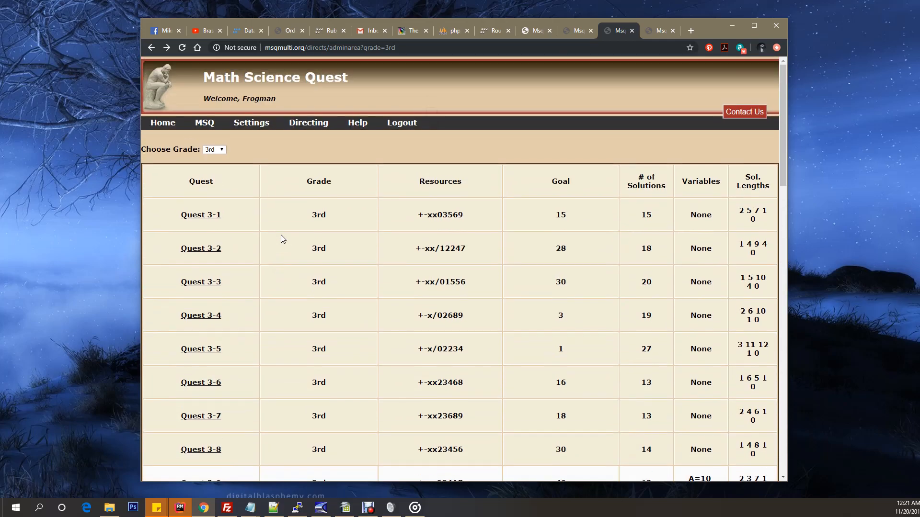
Step: Return to the Directing page via the home page, start a new classroom tournament, and check its tournament director field
click(163, 122)
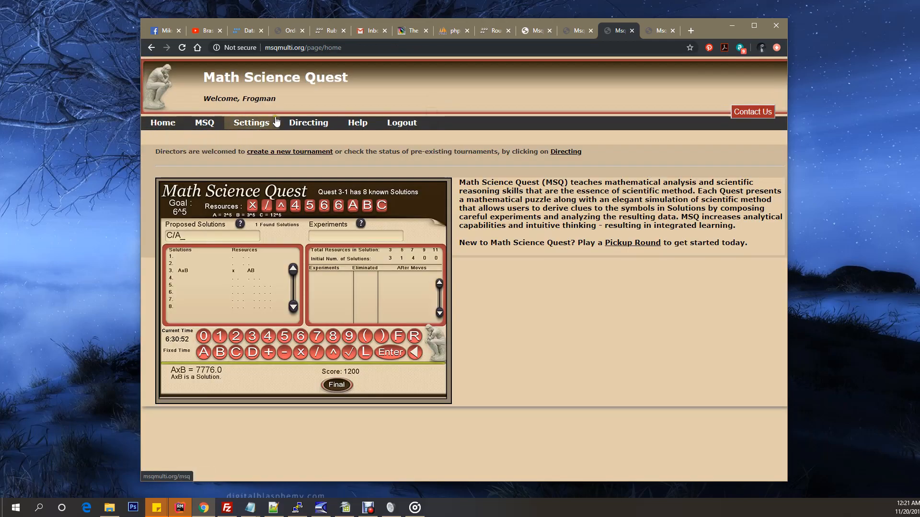
click(307, 123)
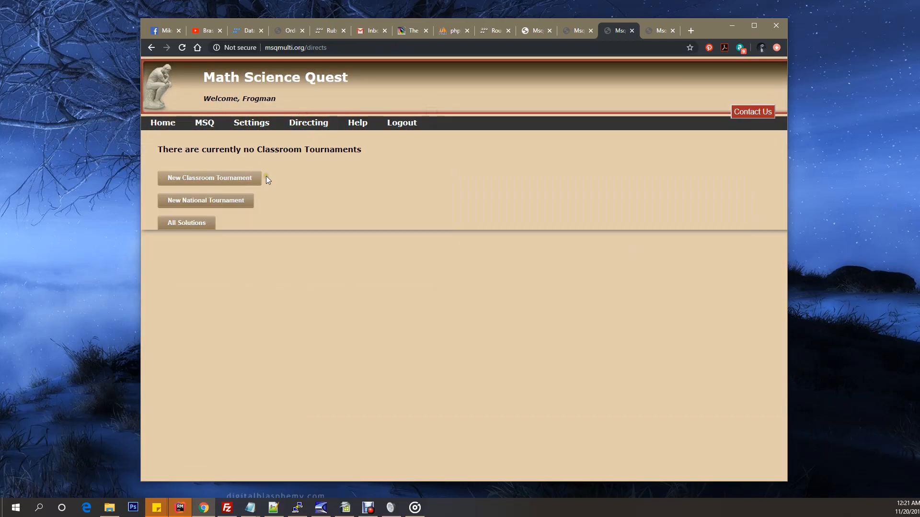
click(193, 181)
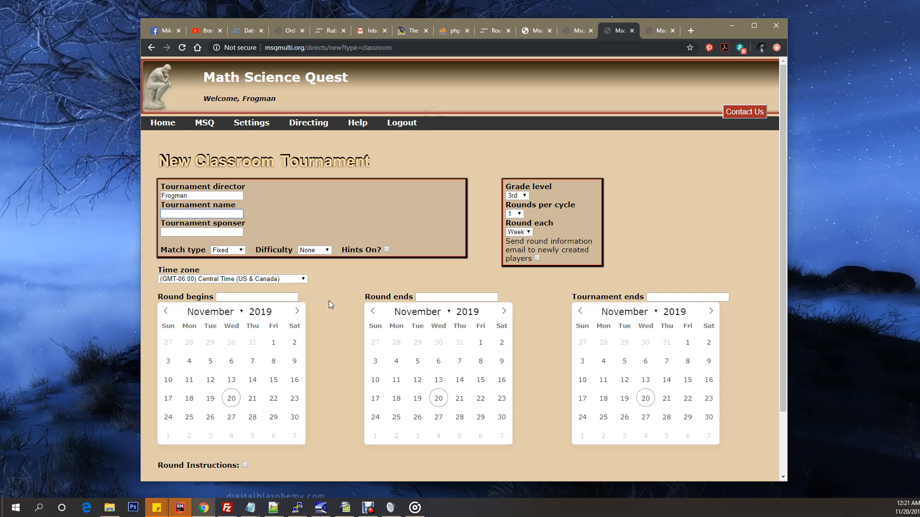
drag(214, 196, 145, 200)
click(252, 197)
click(163, 187)
drag(163, 188, 252, 185)
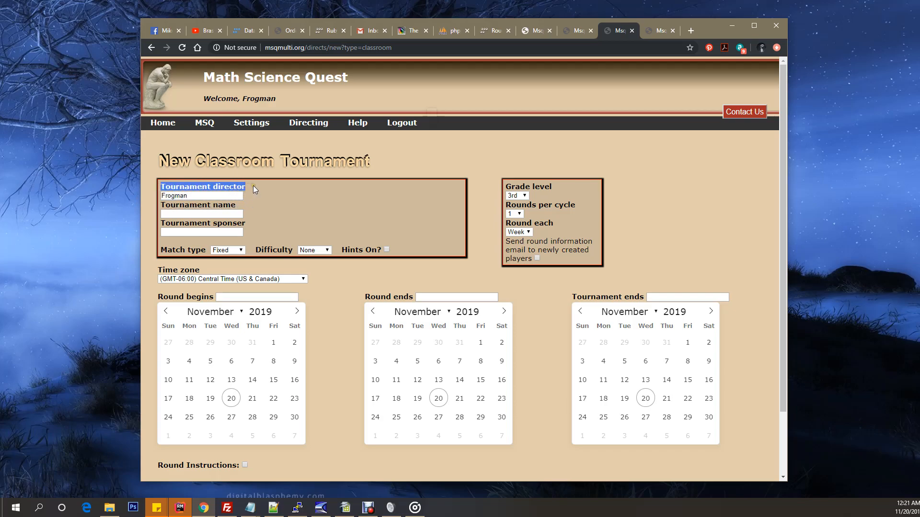
click(253, 186)
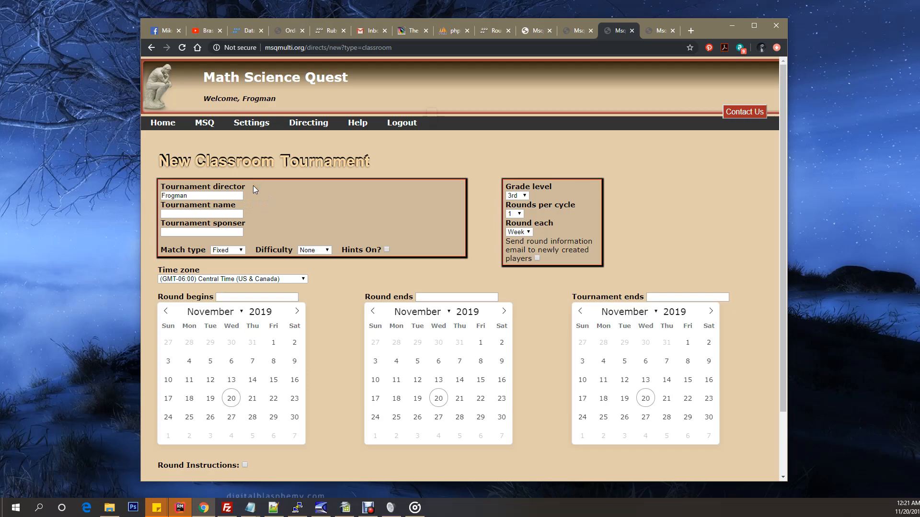
Step: Name the new classroom tournament "Frogs Class" and leave the sponsor field blank
click(227, 214)
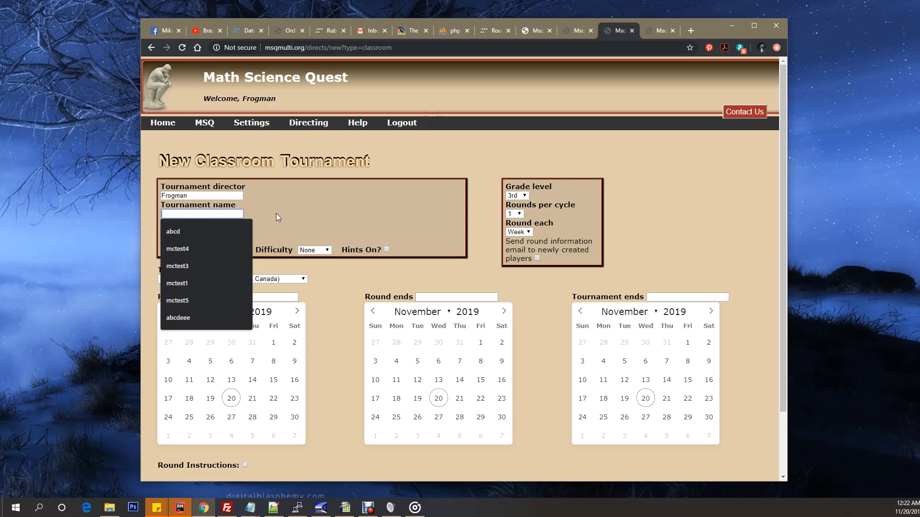
text(Frogs Class)
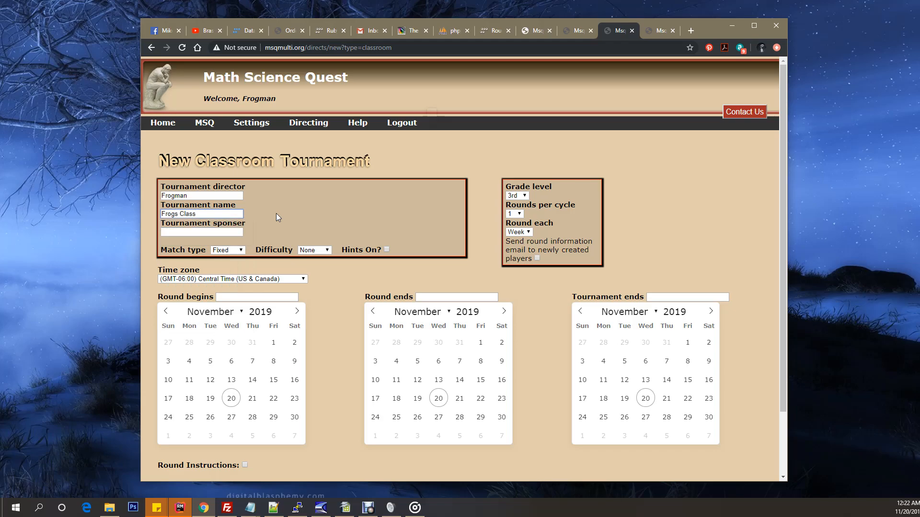
click(202, 231)
click(251, 222)
Step: Try the Running match type and return it to Fixed, and switch the hints on and off again
click(183, 252)
click(275, 250)
click(274, 256)
click(224, 250)
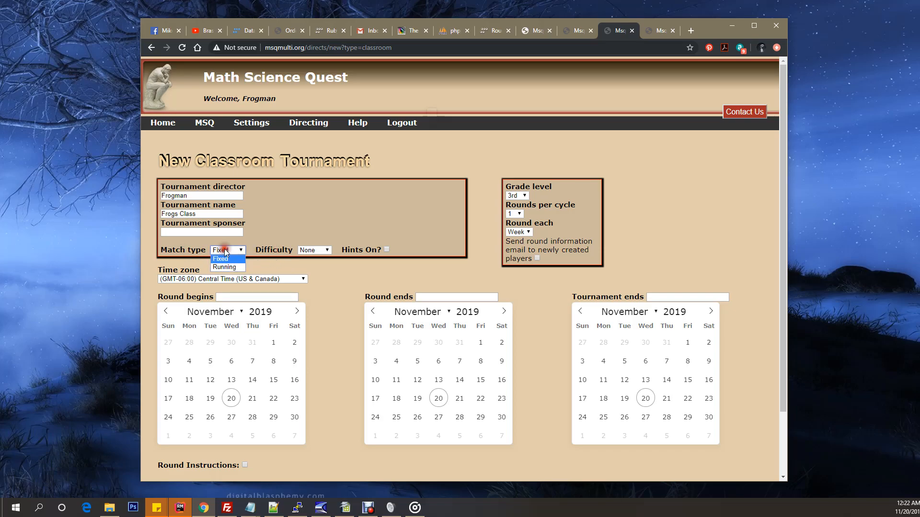
click(225, 267)
click(226, 250)
click(224, 259)
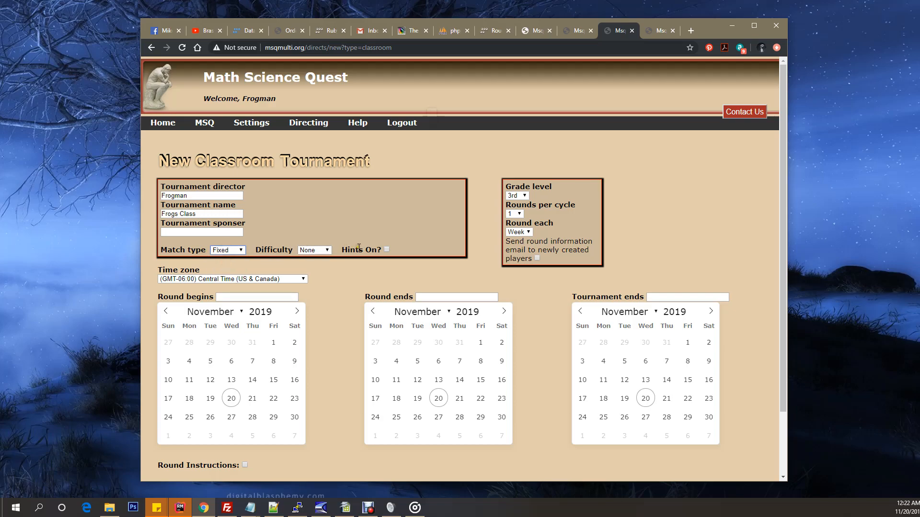
click(386, 249)
click(387, 250)
Step: Review the available grade levels, keeping 3rd, and look through the rounds per cycle options
click(560, 228)
click(525, 197)
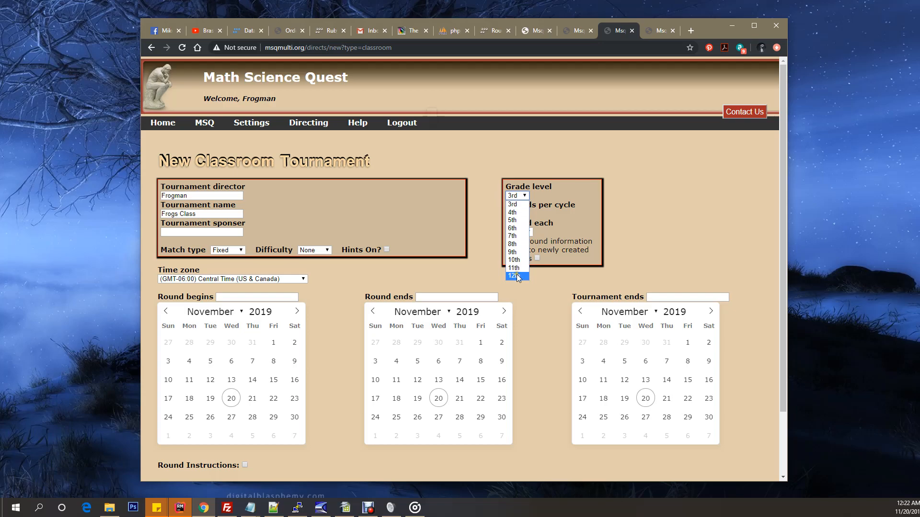
click(513, 205)
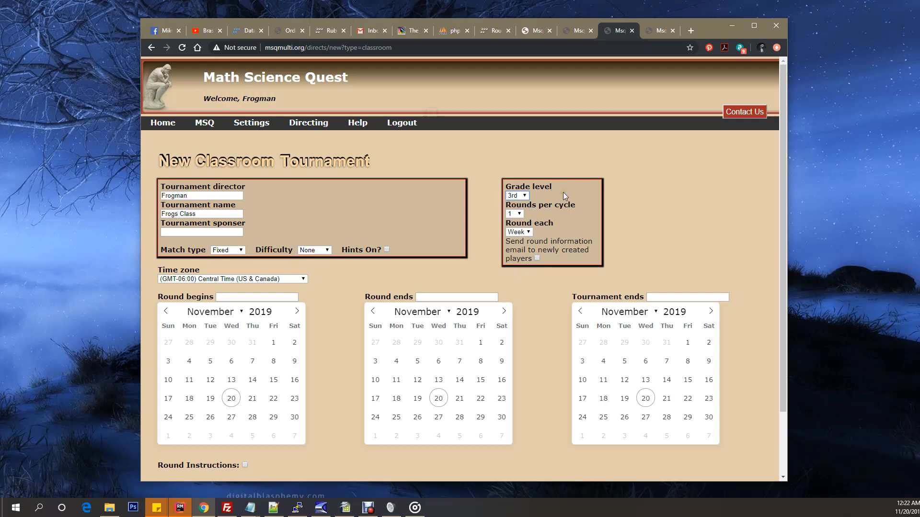
click(521, 212)
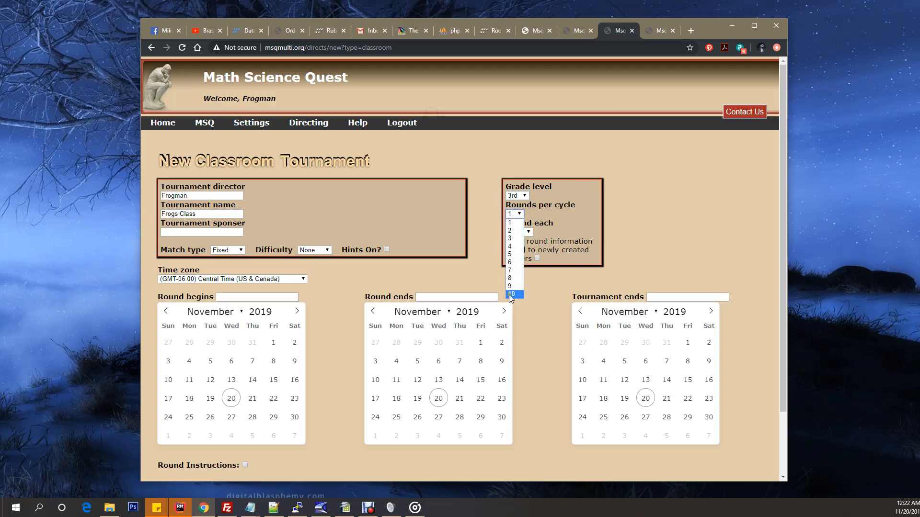
click(540, 213)
drag(557, 208, 572, 206)
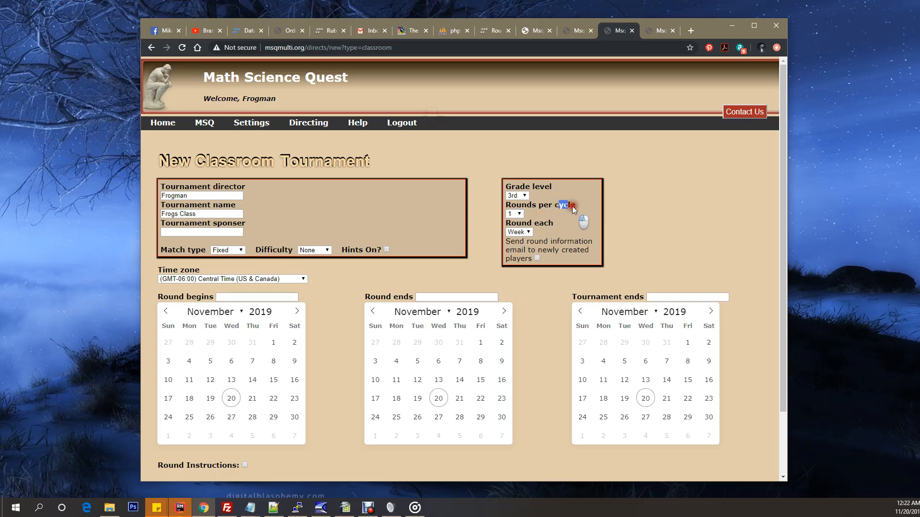
click(585, 205)
click(584, 204)
Step: Try 4 rounds per cycle twice, returning the setting to 1 each time
click(513, 214)
click(514, 247)
click(519, 214)
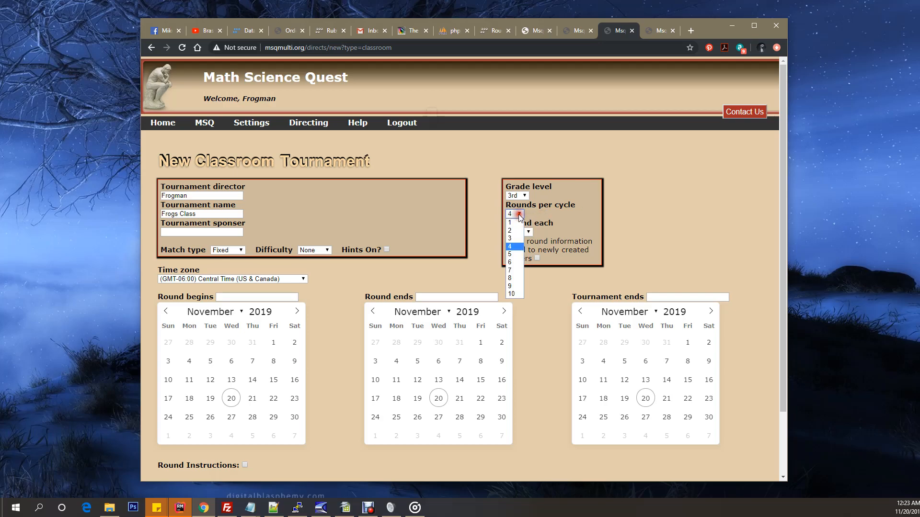
click(513, 222)
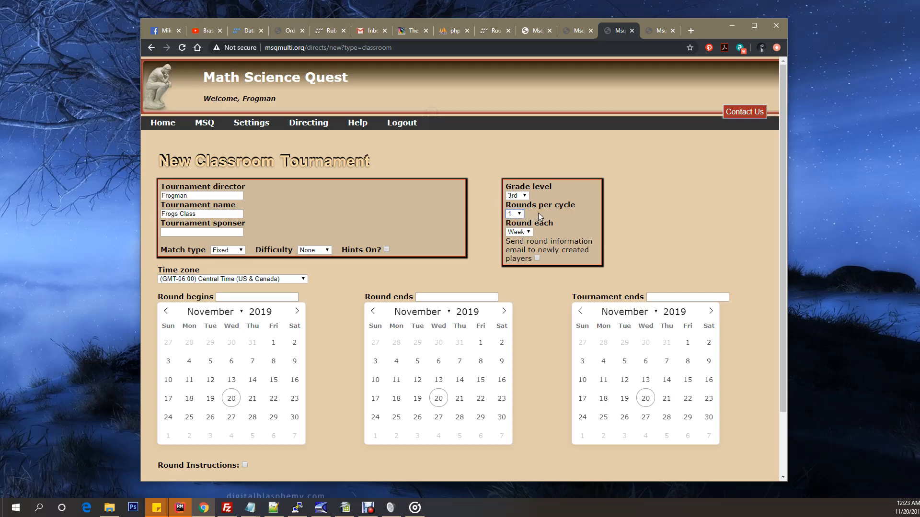
click(522, 214)
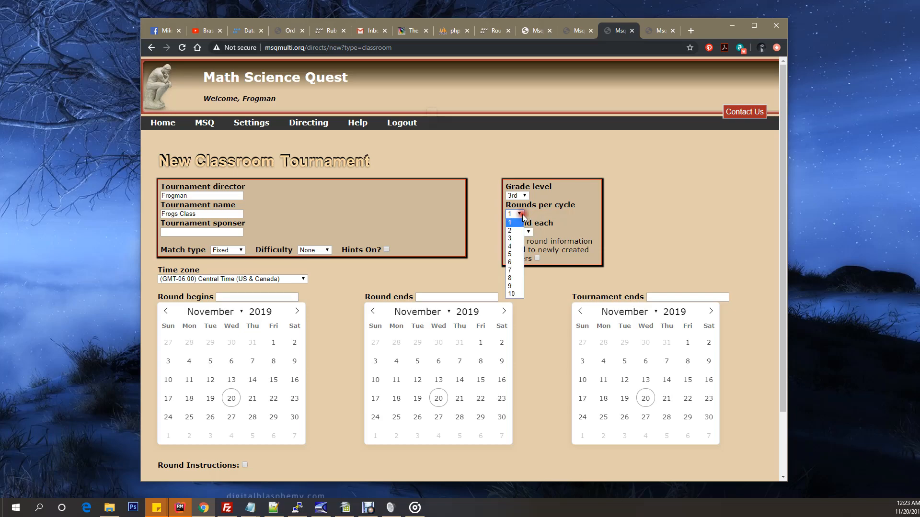
click(512, 244)
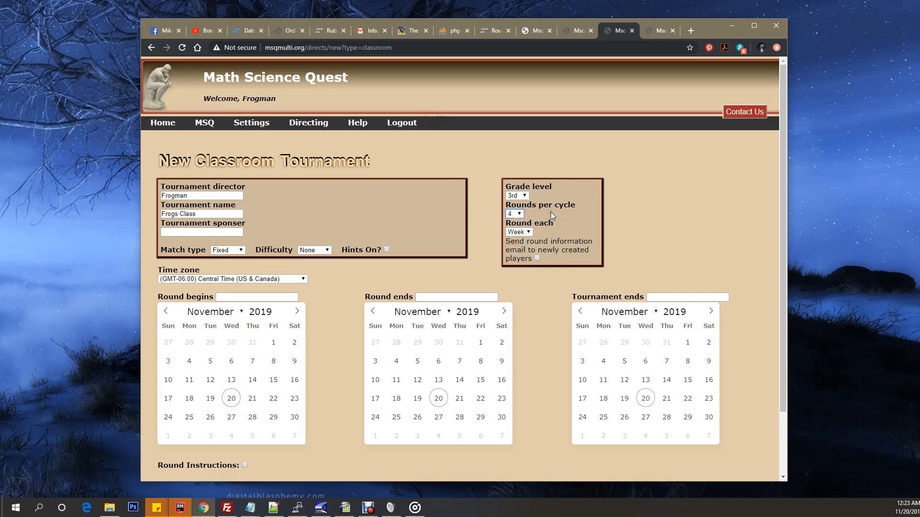
click(520, 217)
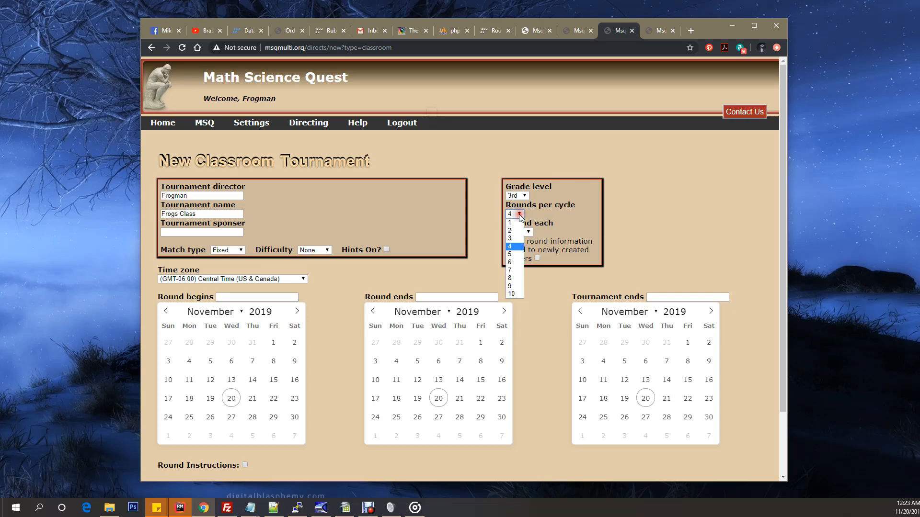
click(511, 224)
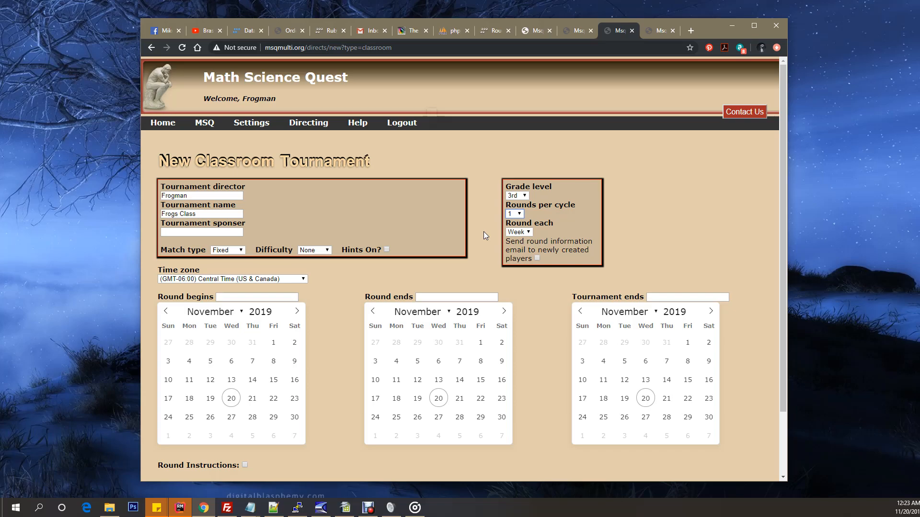
Step: Review the time zone options, keeping Central Time (US & Canada), and check the tournament end date field
scroll(484, 232, down, 1)
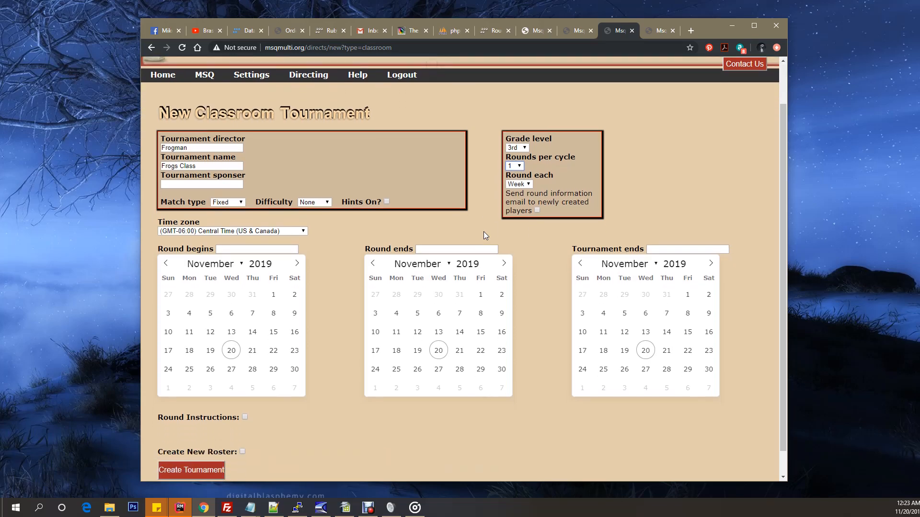
click(551, 162)
click(290, 232)
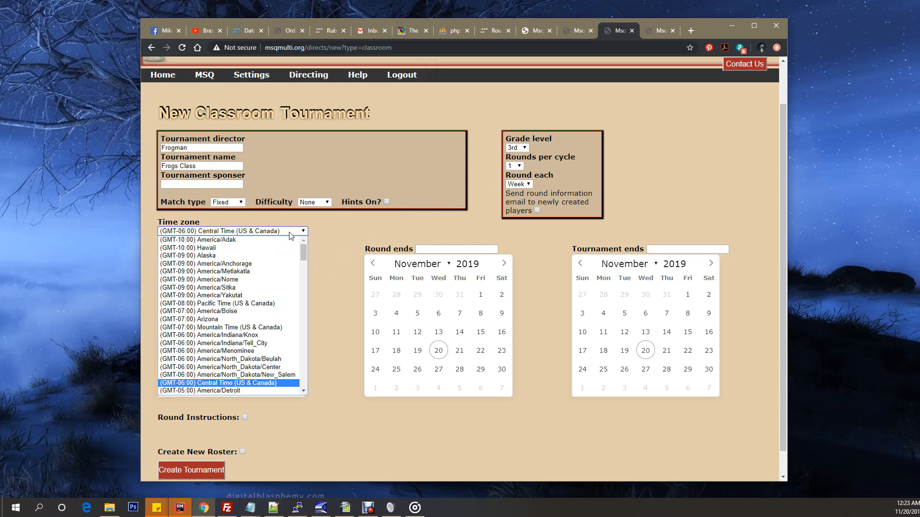
click(289, 232)
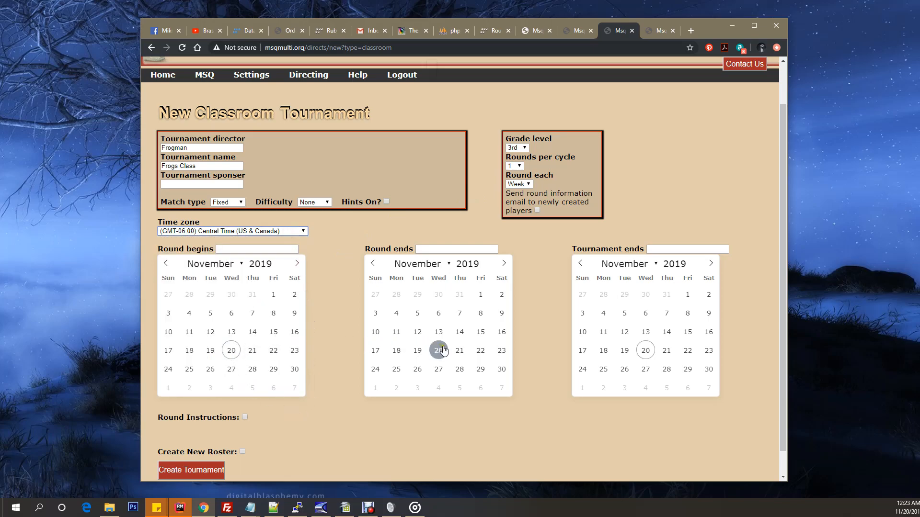
drag(576, 248, 642, 248)
click(625, 243)
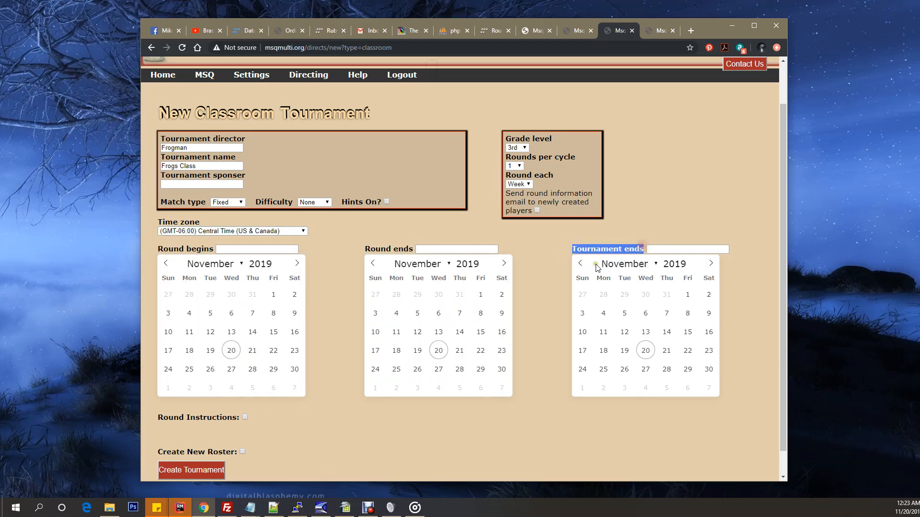
click(559, 260)
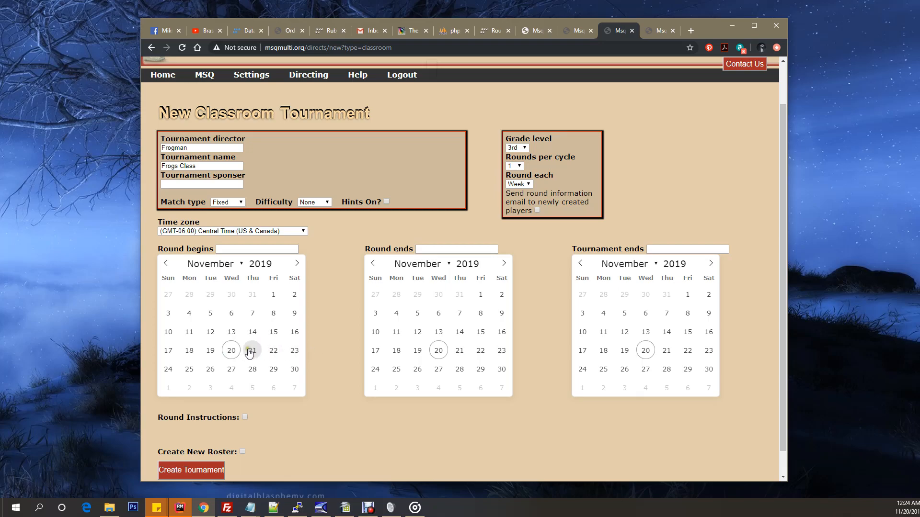
Step: Schedule the round to begin on November 20, 2019 at 11:00 PM and set its end date to November 26
click(231, 350)
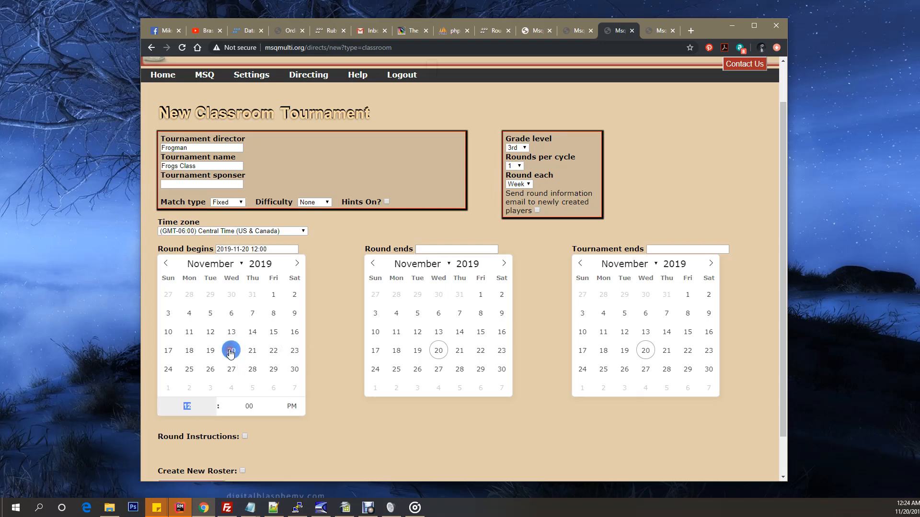
click(417, 370)
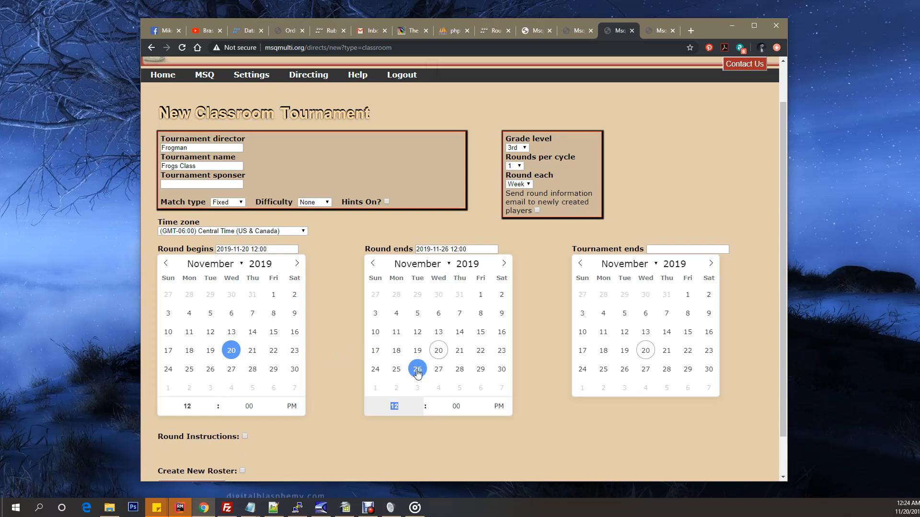
click(212, 411)
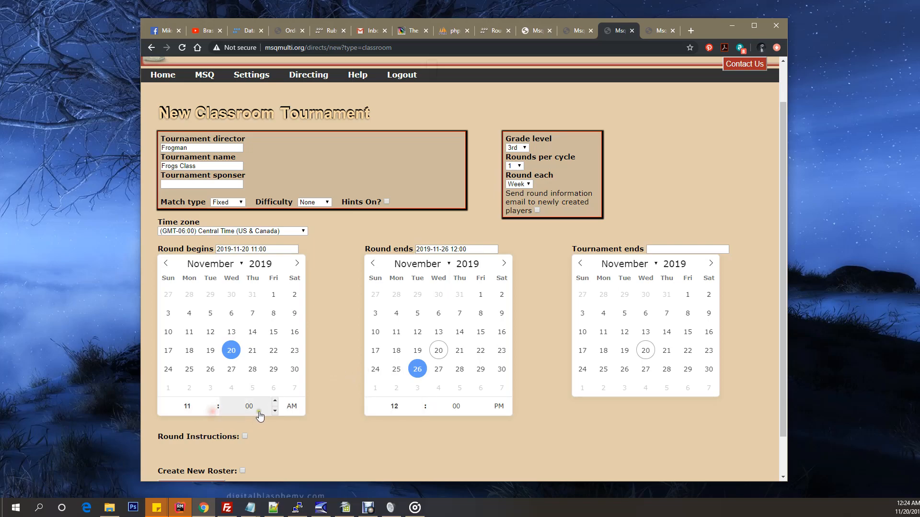
click(293, 407)
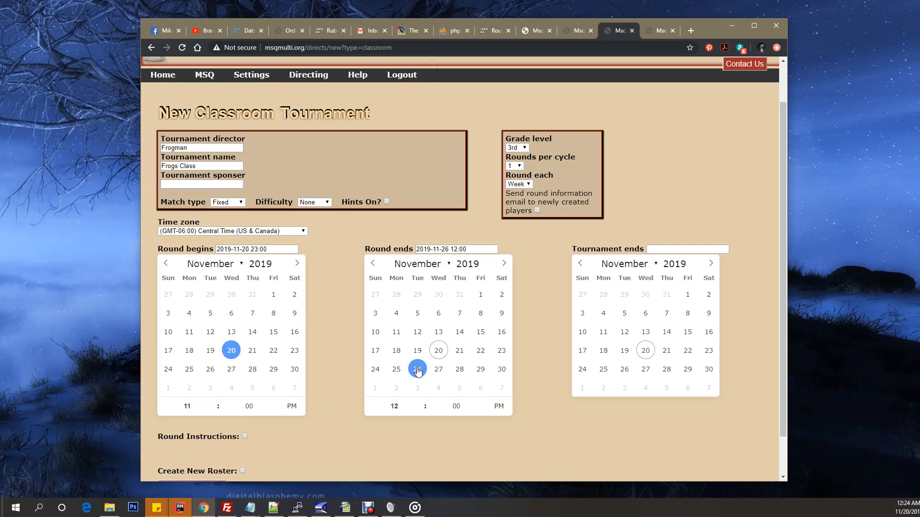
Step: Try November 27 as the round's end date, return it to November 26, and set the end time to 7:00 AM
click(388, 402)
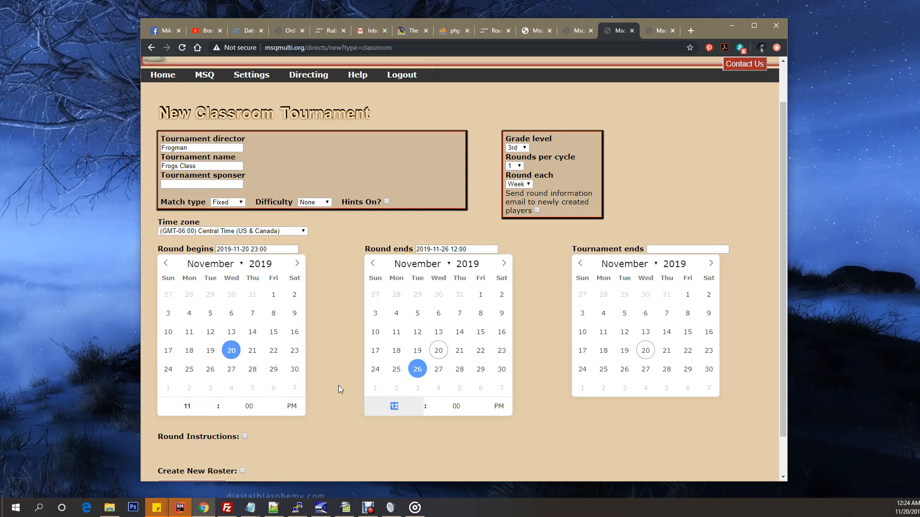
click(444, 372)
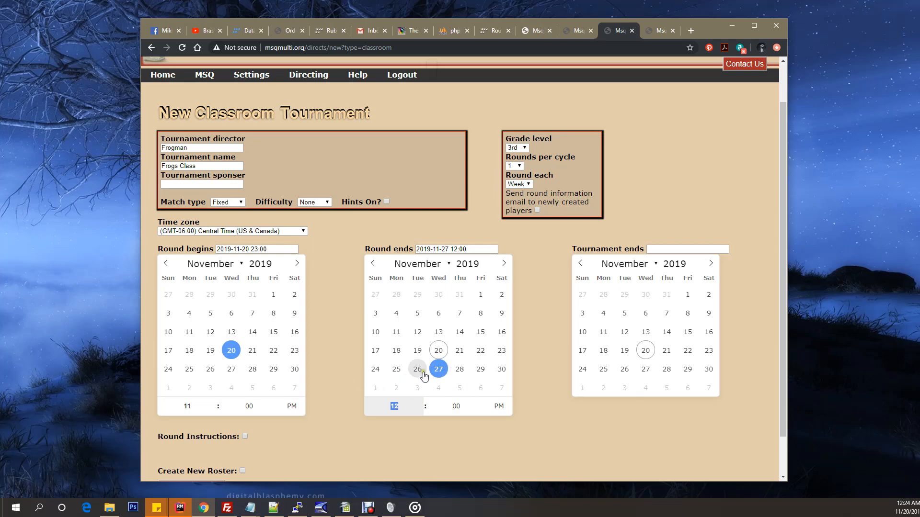
click(424, 372)
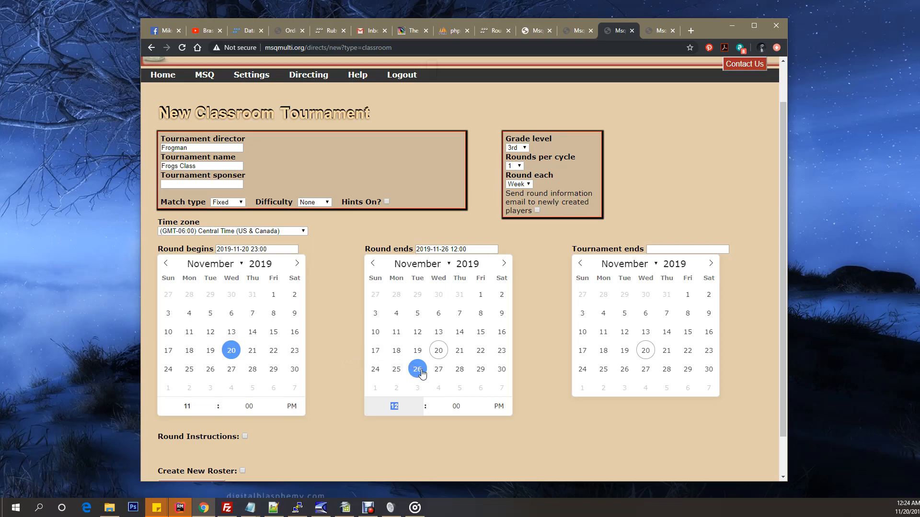
click(427, 410)
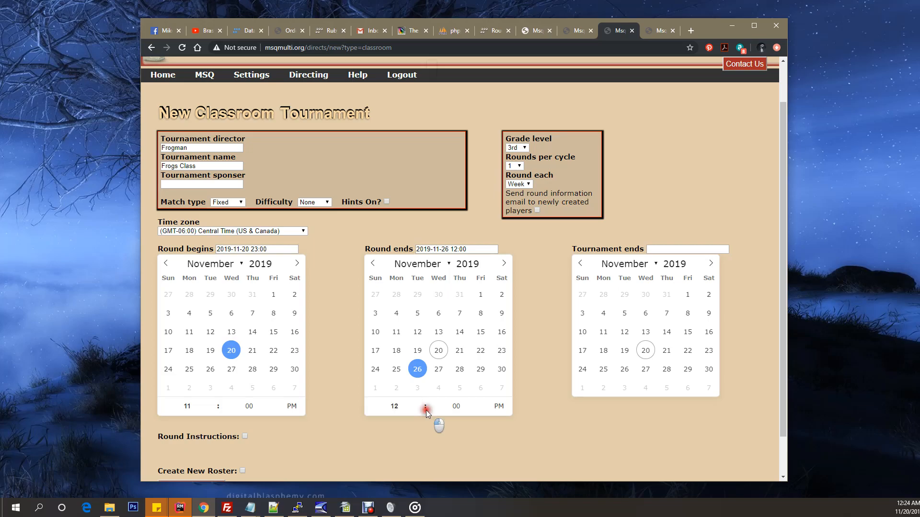
click(420, 412)
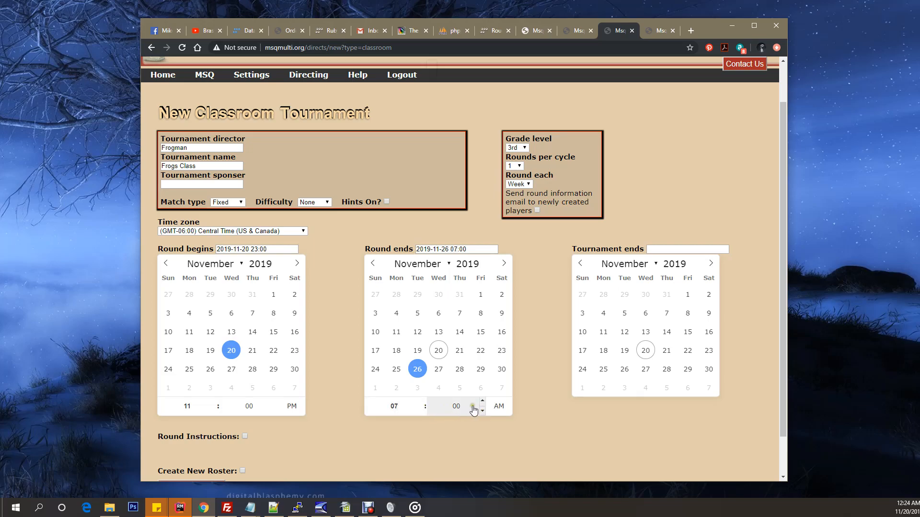
Step: Set the tournament to end on December 20, 2019, and display the round instructions
click(709, 263)
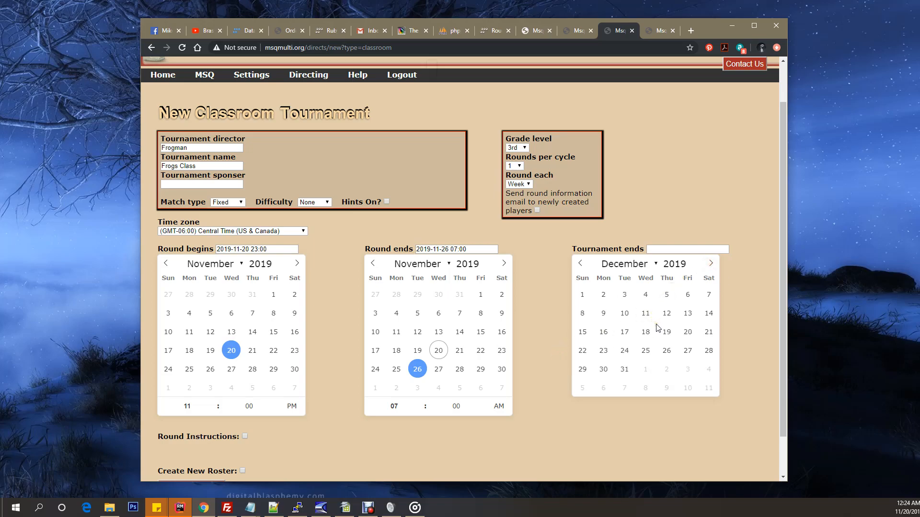
click(686, 331)
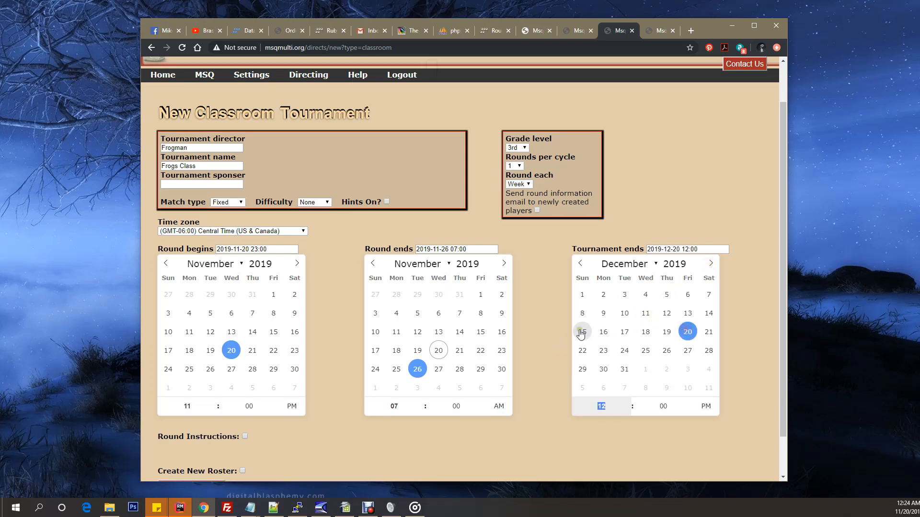
scroll(553, 332, down, 1)
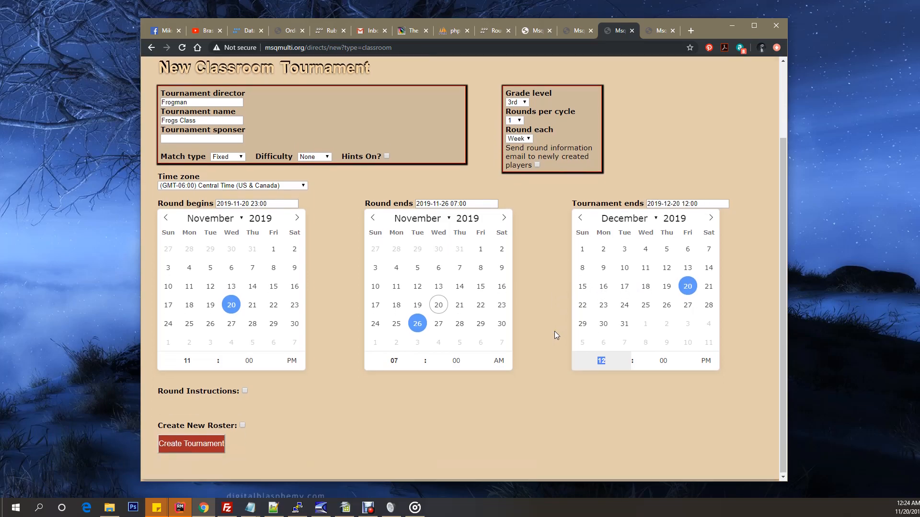
click(245, 390)
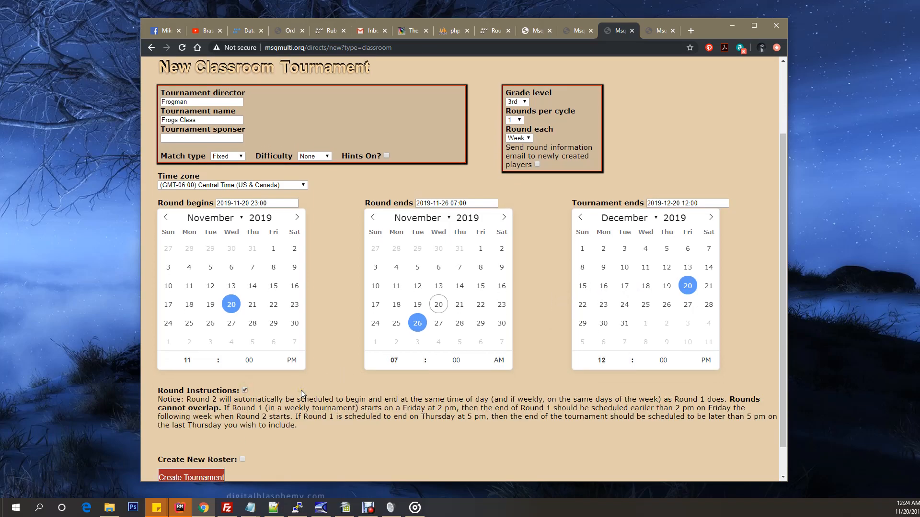
scroll(302, 391, down, 1)
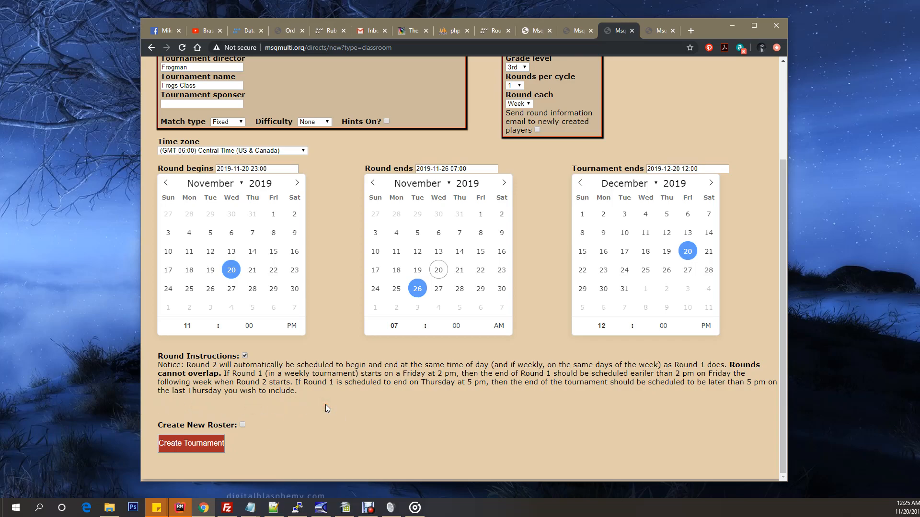
Step: Enable creating a new roster and review the choices for player accounts, divisions and teams, keeping 2, 1 and 1
click(242, 425)
scroll(283, 421, down, 2)
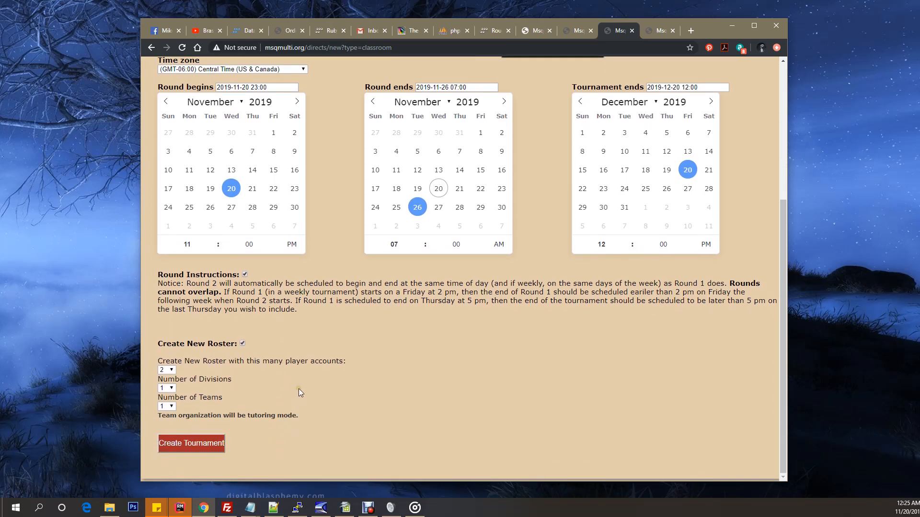
click(171, 371)
click(171, 371)
click(171, 388)
click(171, 388)
click(171, 406)
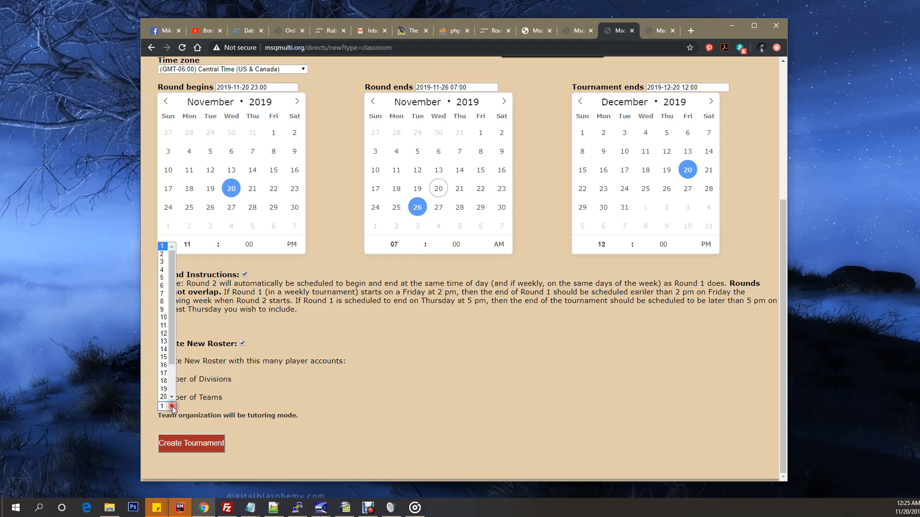
click(171, 406)
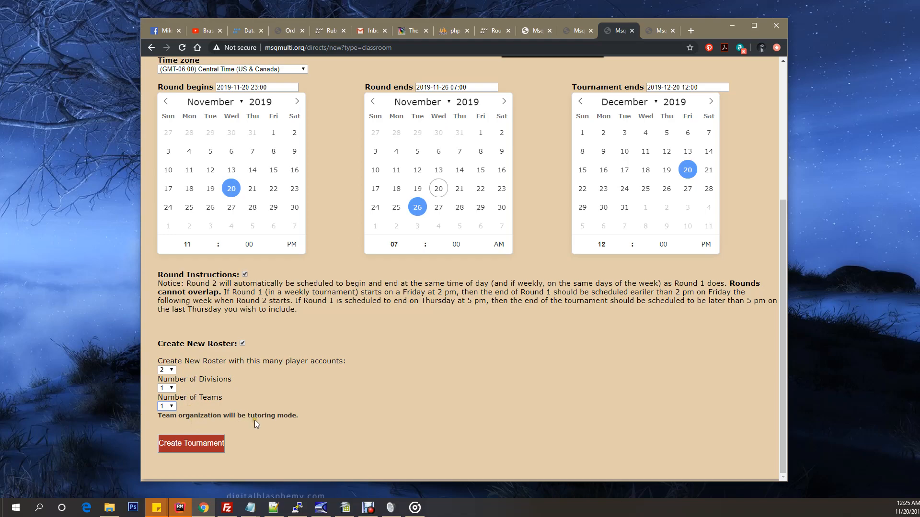
click(270, 441)
Step: Try November 27 and 28 as the round's end date, and return it to November 26
scroll(422, 388, up, 4)
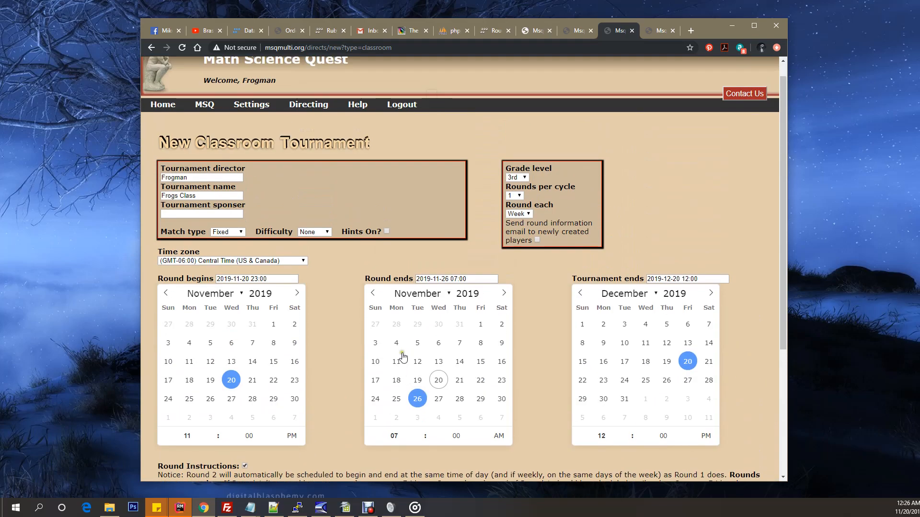
scroll(338, 368, down, 3)
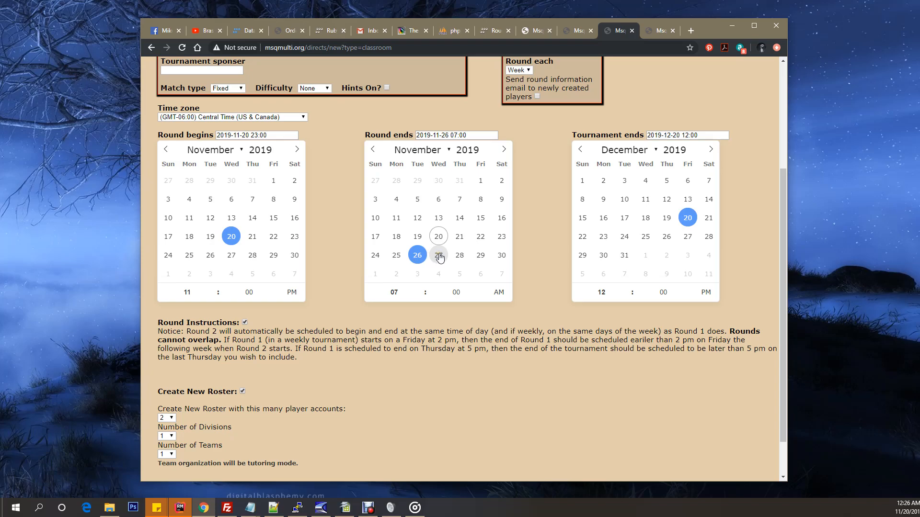
click(439, 256)
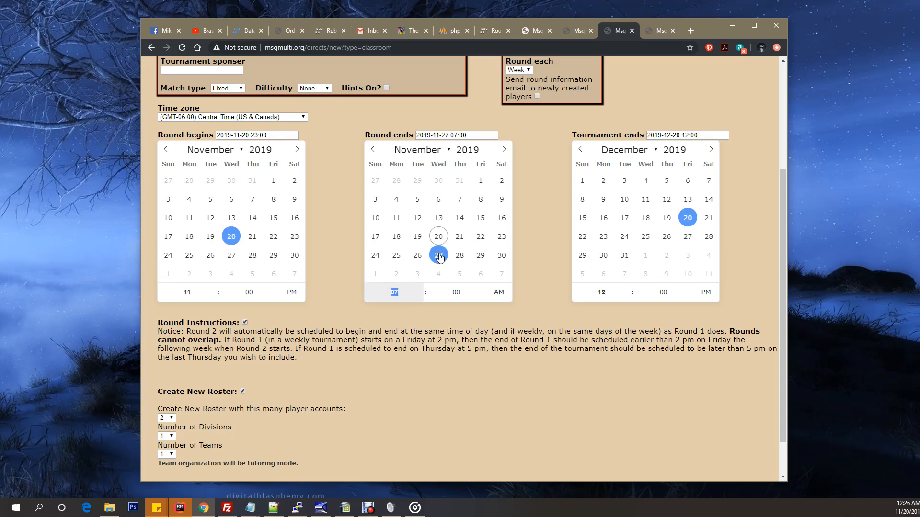
click(458, 257)
click(416, 257)
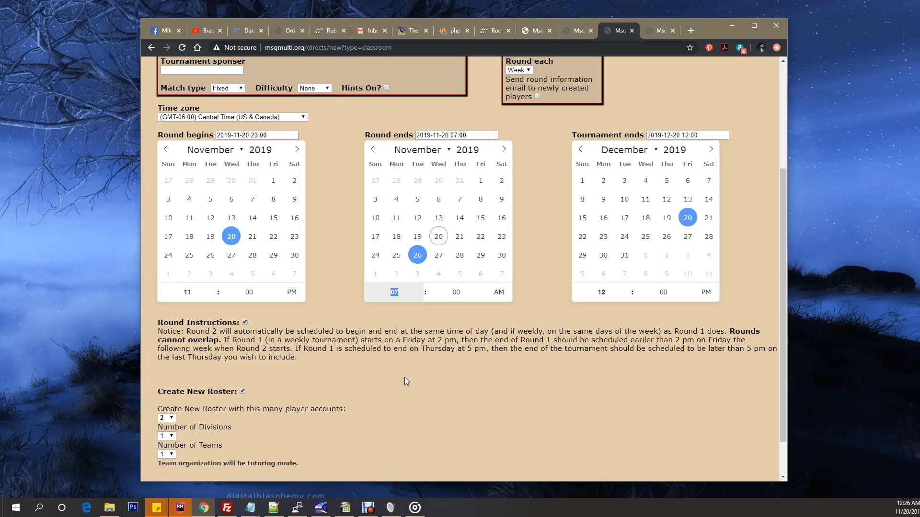
Step: Create the Frogs Class tournament with a new roster of two player accounts, one division and one team
scroll(405, 378, down, 1)
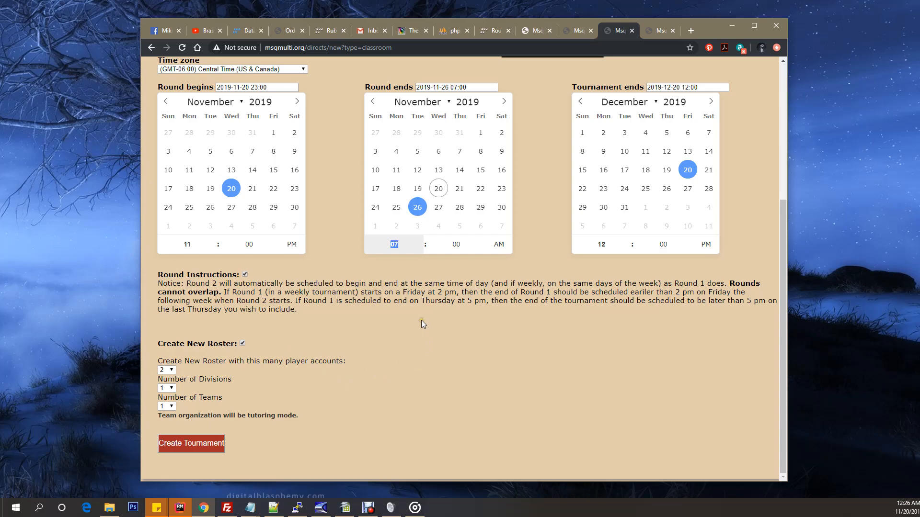
scroll(343, 335, up, 3)
scroll(344, 335, down, 3)
click(165, 323)
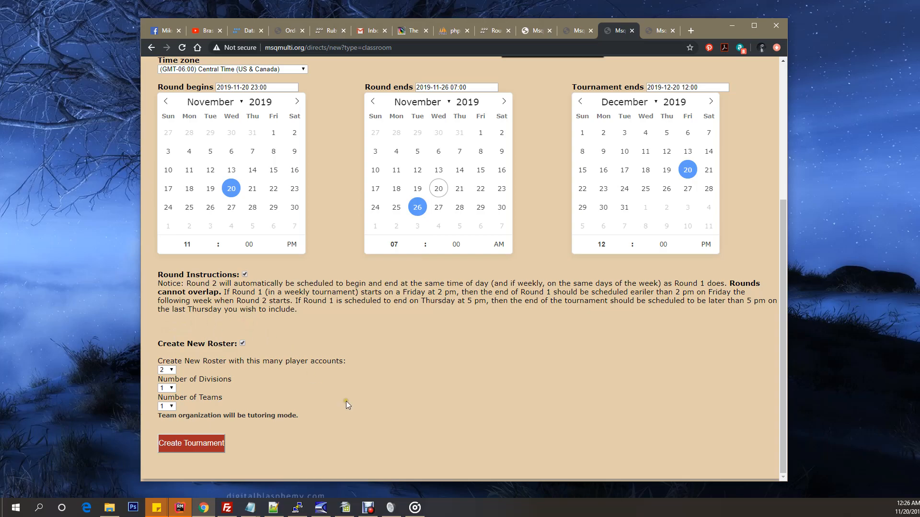
click(195, 444)
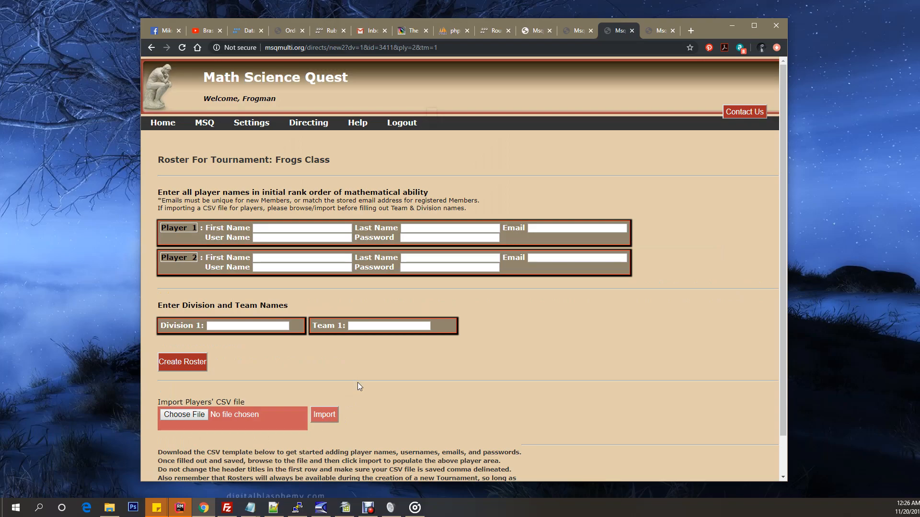
Step: Fill in Player 1's first name, last name, email, user name and password from the saved entries
click(297, 232)
click(289, 244)
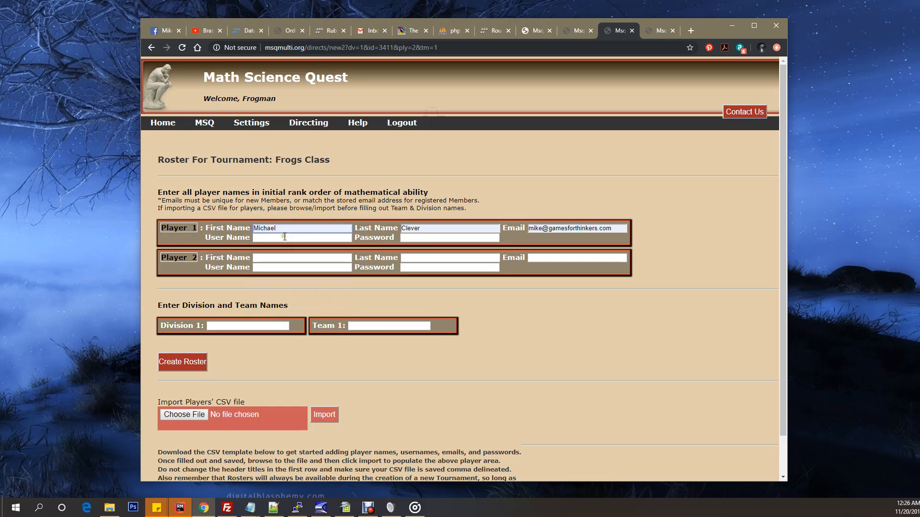
click(286, 238)
click(285, 255)
click(412, 238)
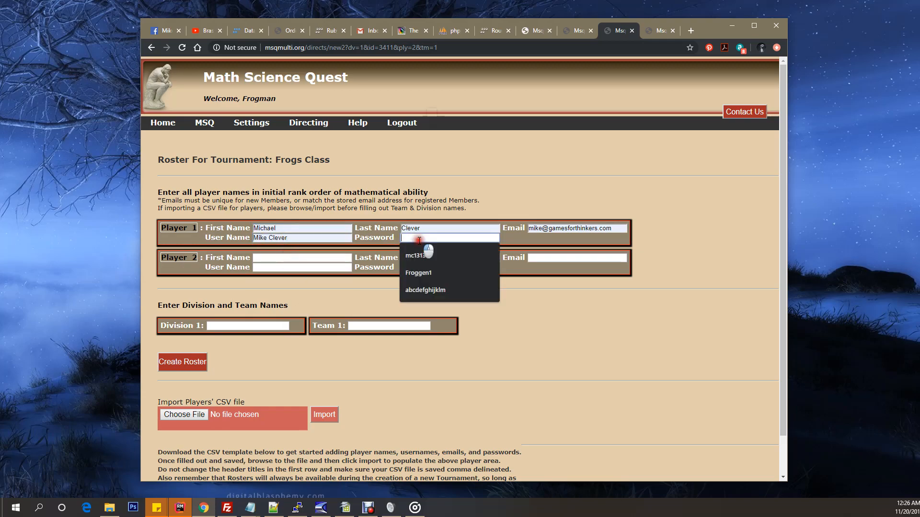
click(421, 259)
Step: Fill in Player 2's first name, last name, email, user name and password from the saved entries
click(298, 258)
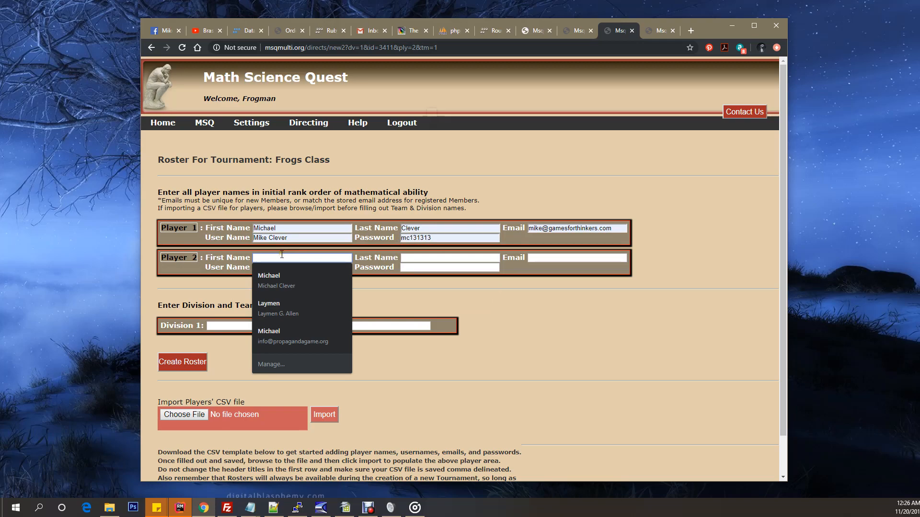
text(b)
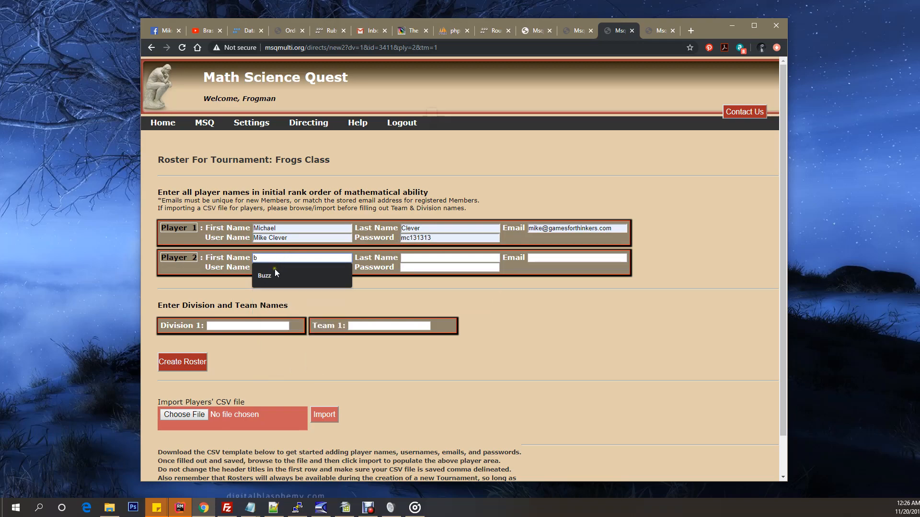
click(268, 275)
click(411, 257)
click(421, 305)
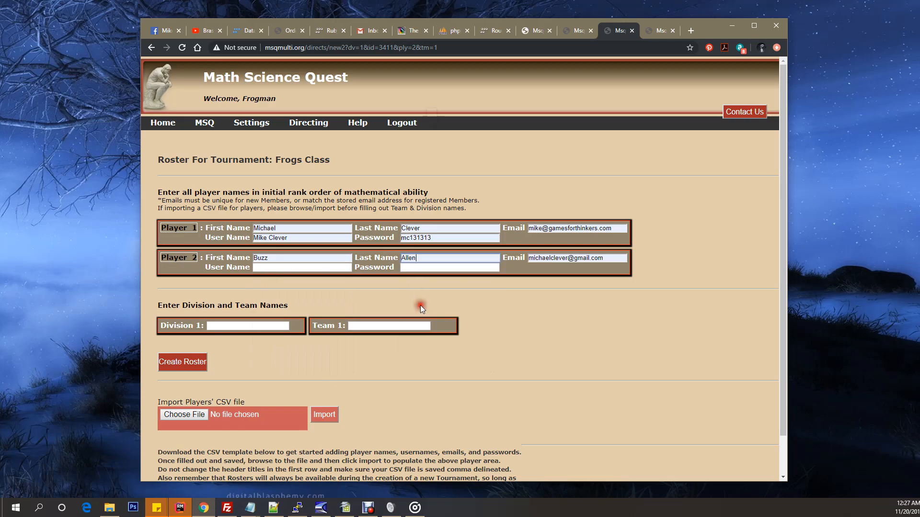
click(275, 267)
click(277, 286)
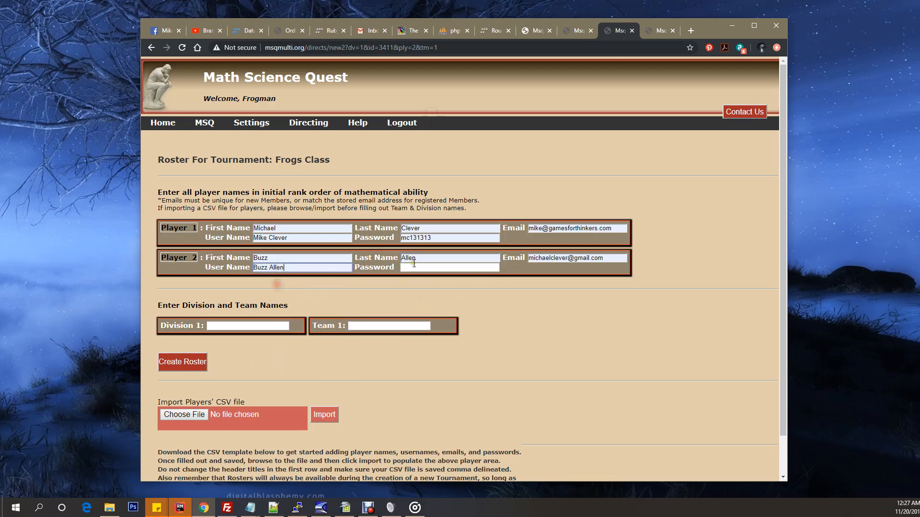
click(422, 267)
click(425, 286)
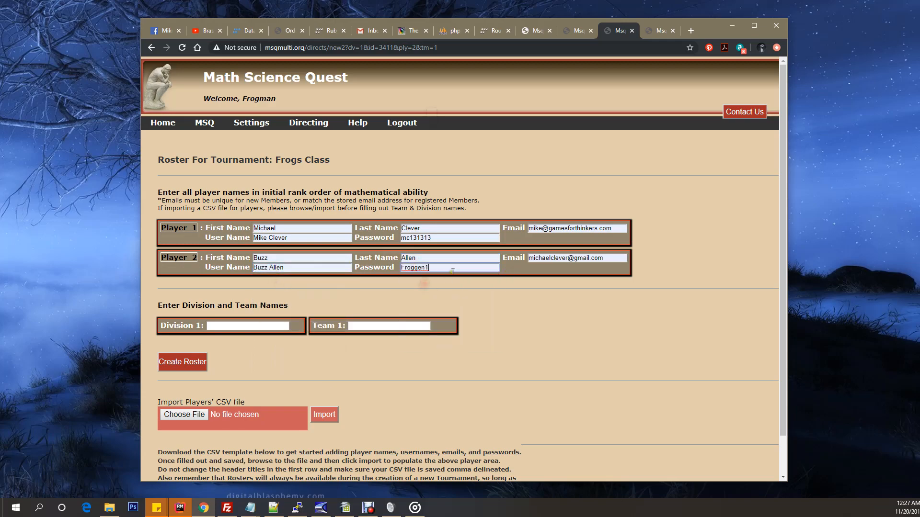
Step: Replace the email addresses of Player 1 and Player 2 with different saved addresses
drag(619, 229, 506, 232)
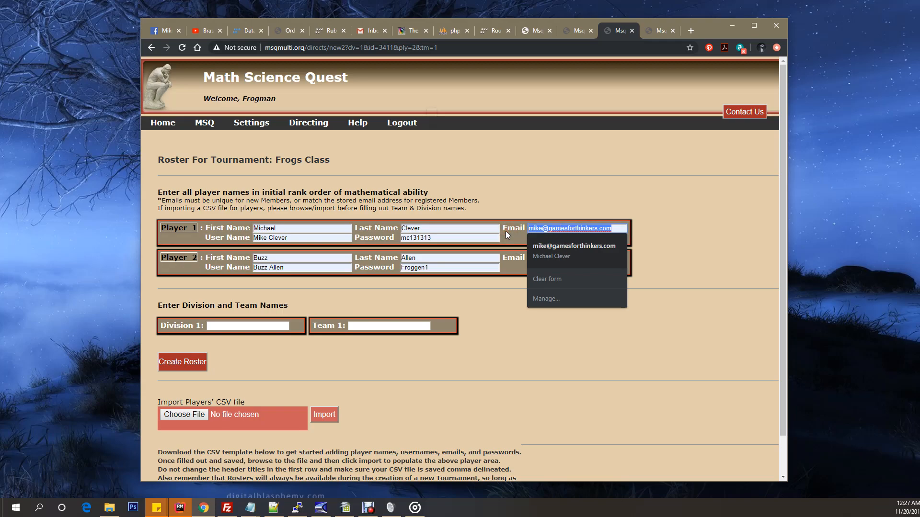
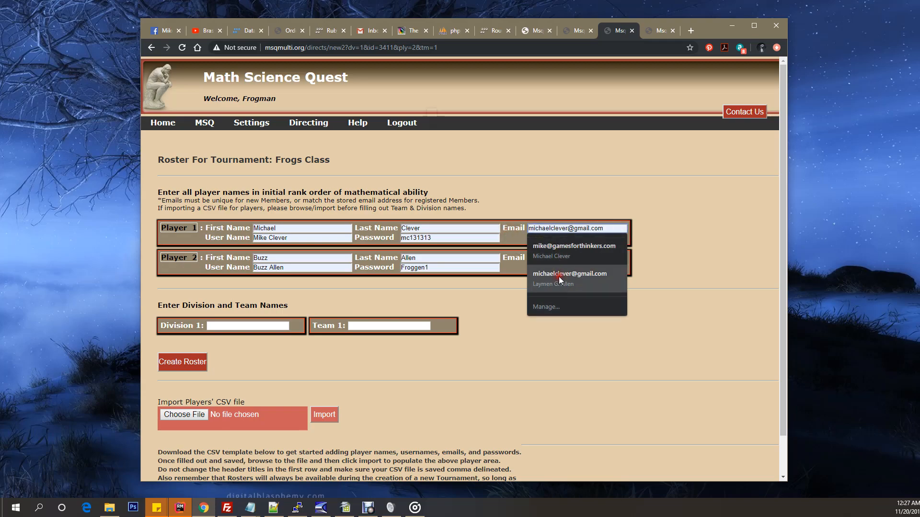
click(558, 276)
drag(618, 258, 505, 258)
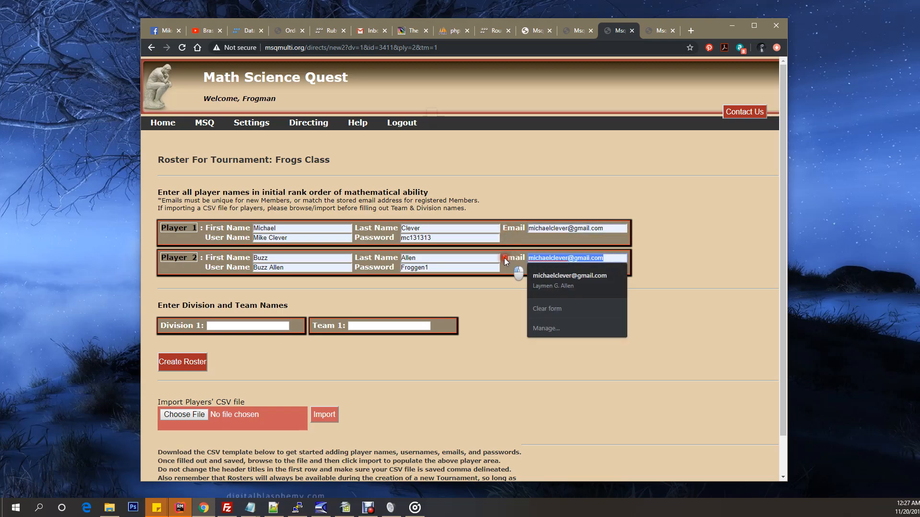
text(ensw)
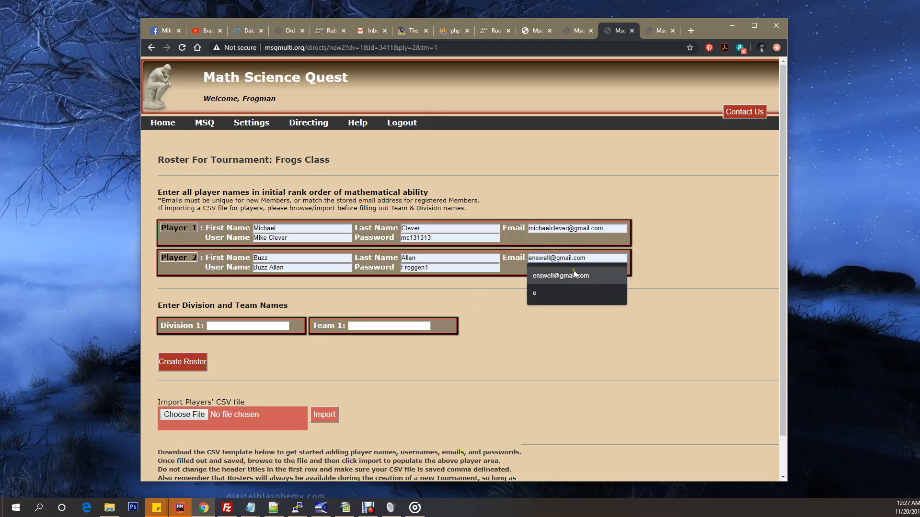
click(574, 273)
Step: Switch to the Example.csv template in OpenOffice Calc and undo the edits to the first player's first and last names
scroll(507, 313, down, 1)
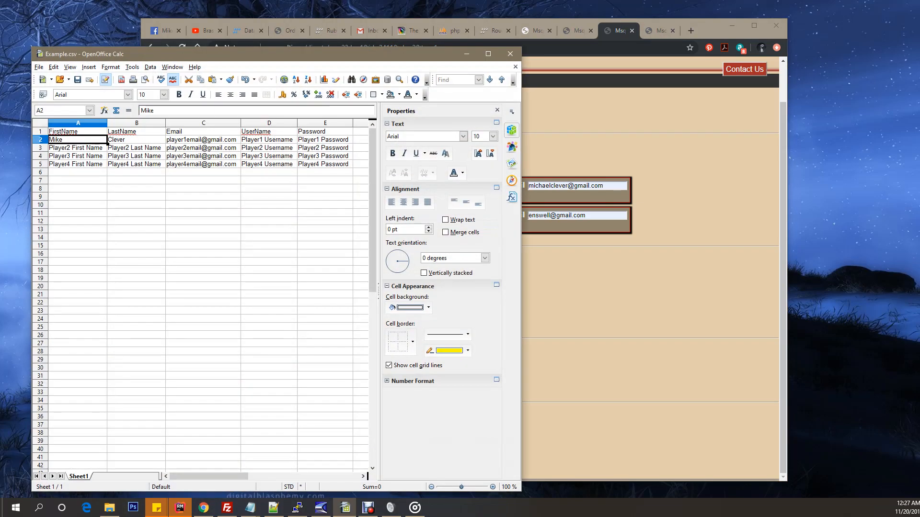
click(123, 147)
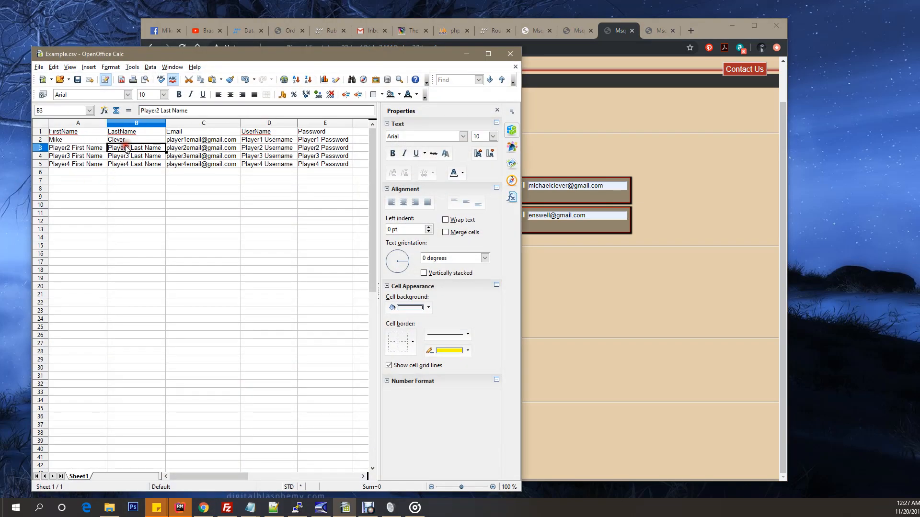
click(77, 139)
click(40, 132)
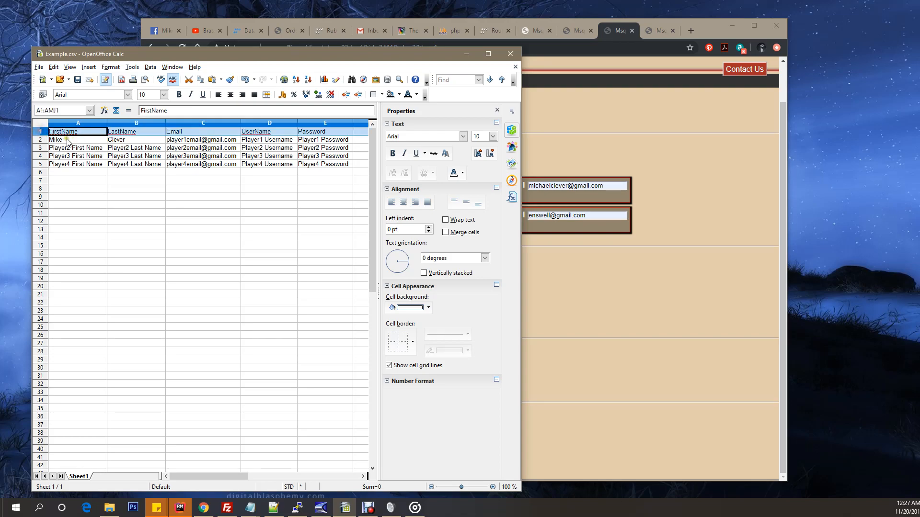
key(ctrl+z)
key(ctrl+z)
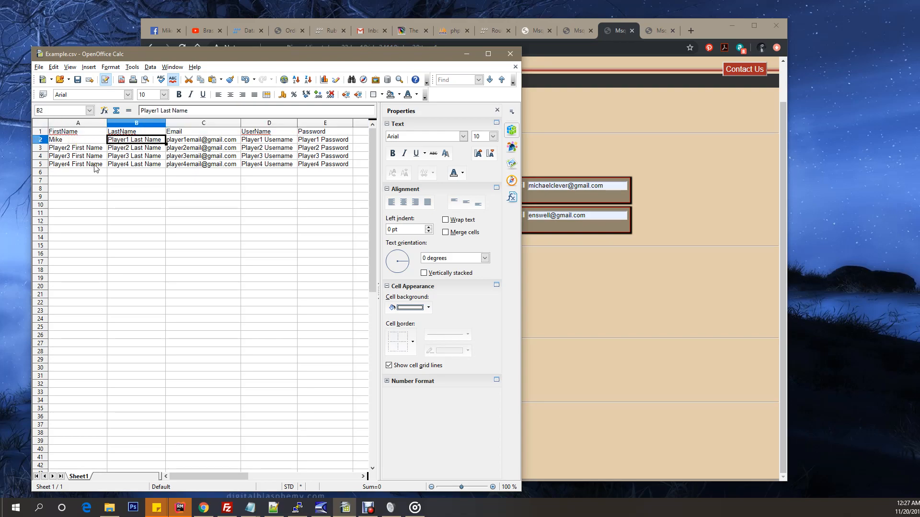
Step: Examine the template's header row and the first-name cells of the player rows, including the empty rows below them
click(41, 132)
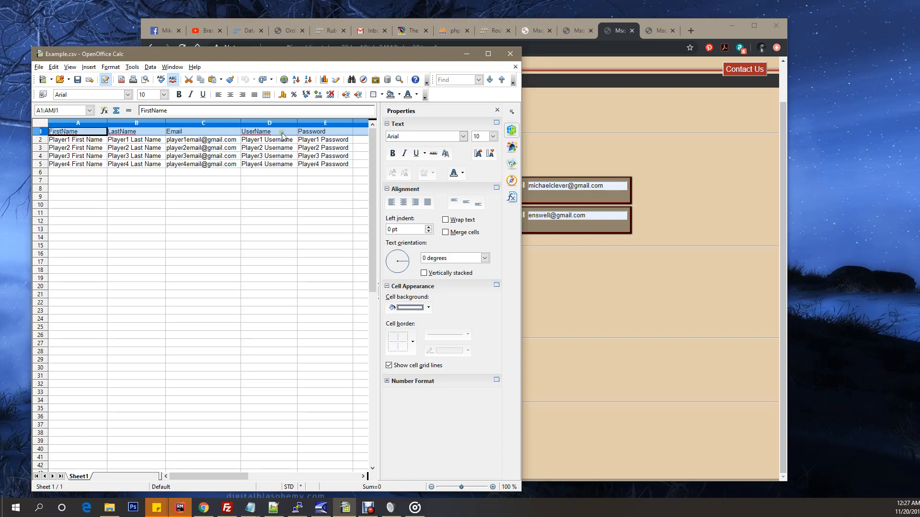
click(86, 140)
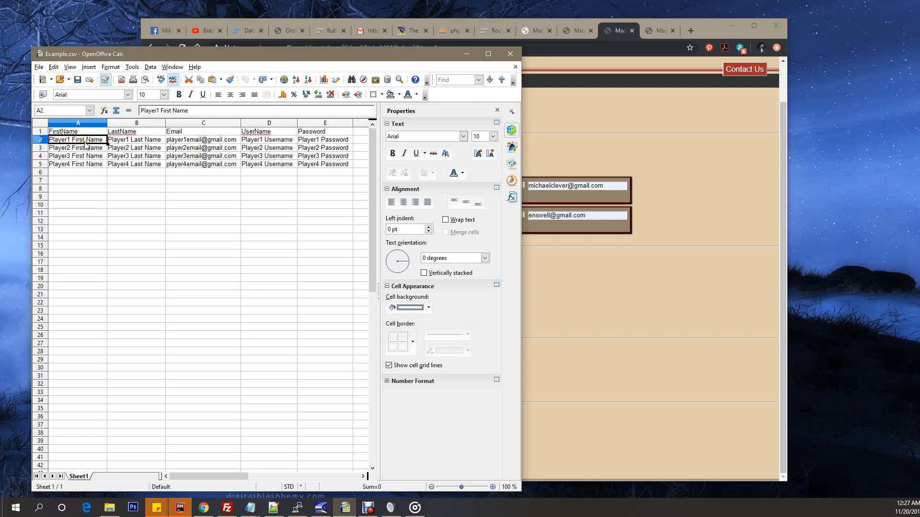
click(85, 148)
click(80, 156)
click(82, 165)
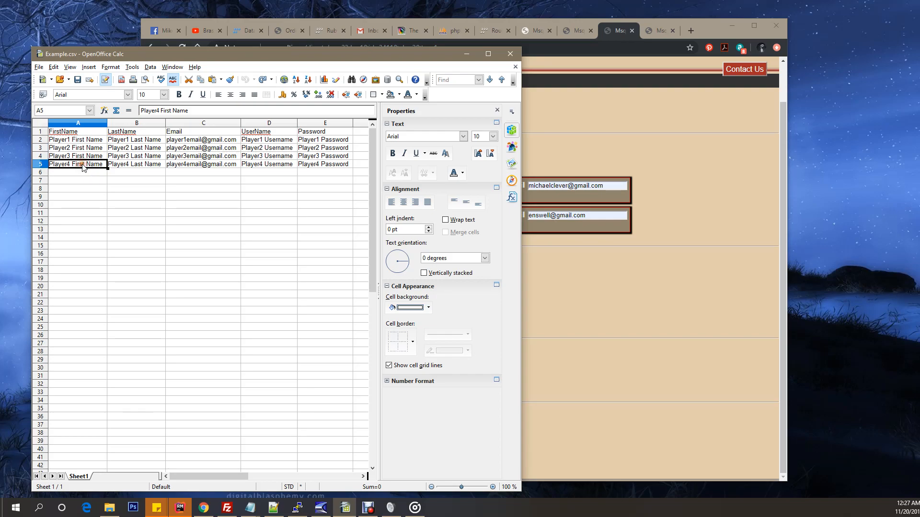
click(79, 173)
click(79, 181)
click(79, 197)
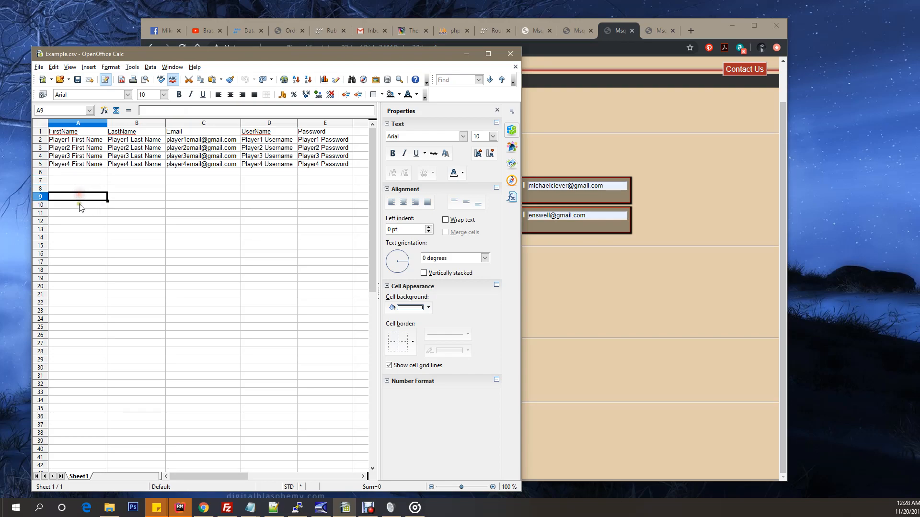
Step: Replace the placeholder first and last names in row 2 with the first player's actual names
click(75, 140)
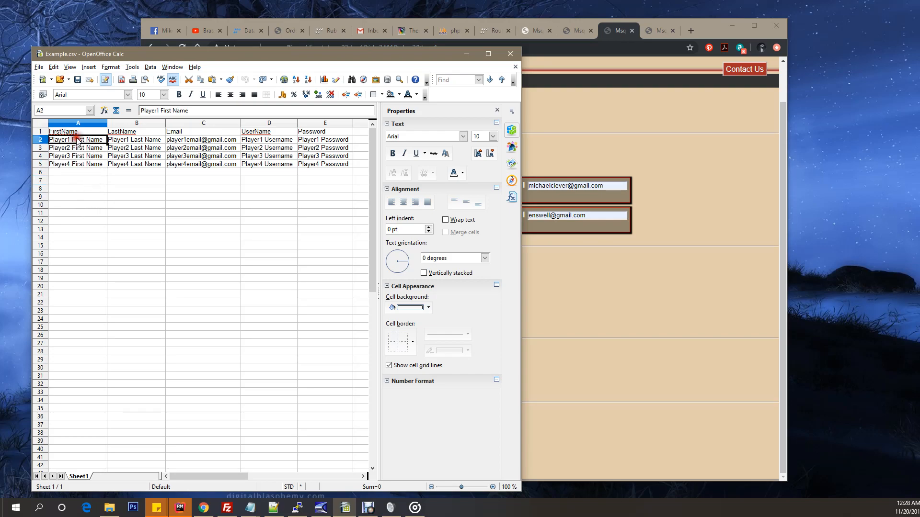
double_click(102, 142)
drag(103, 141, 41, 140)
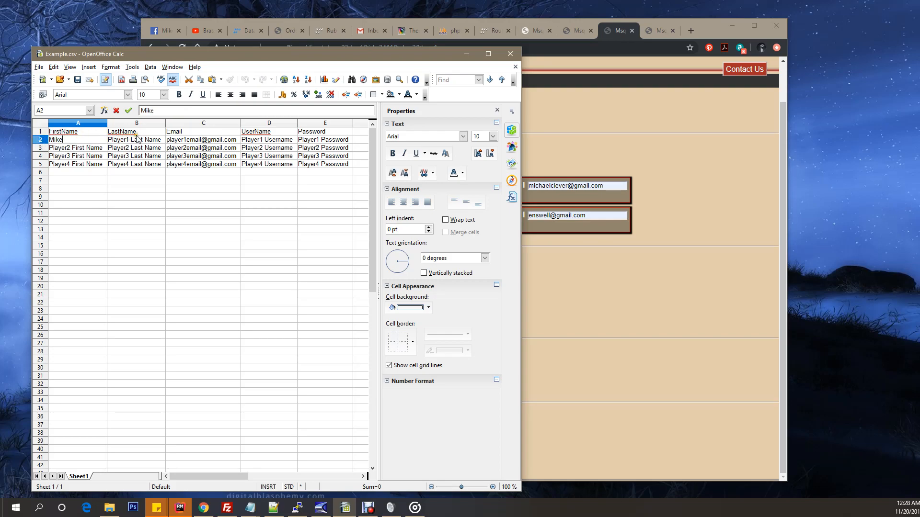
triple_click(160, 140)
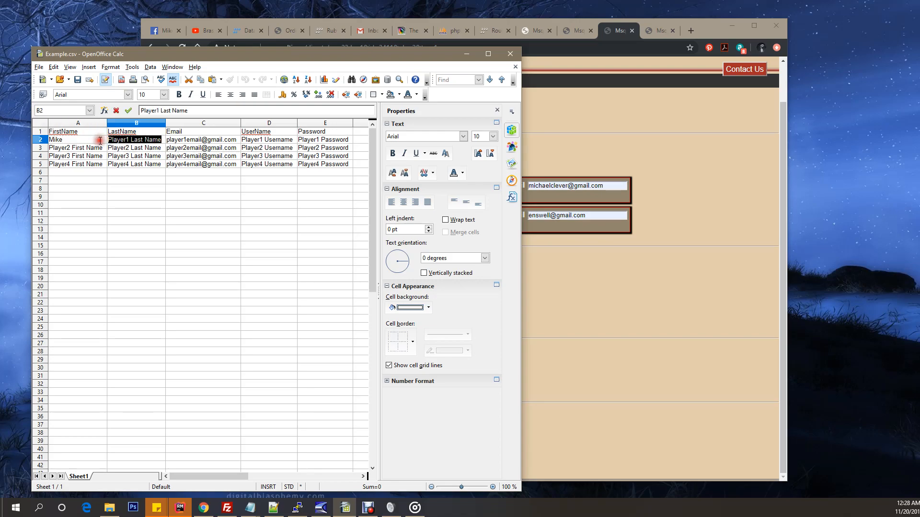
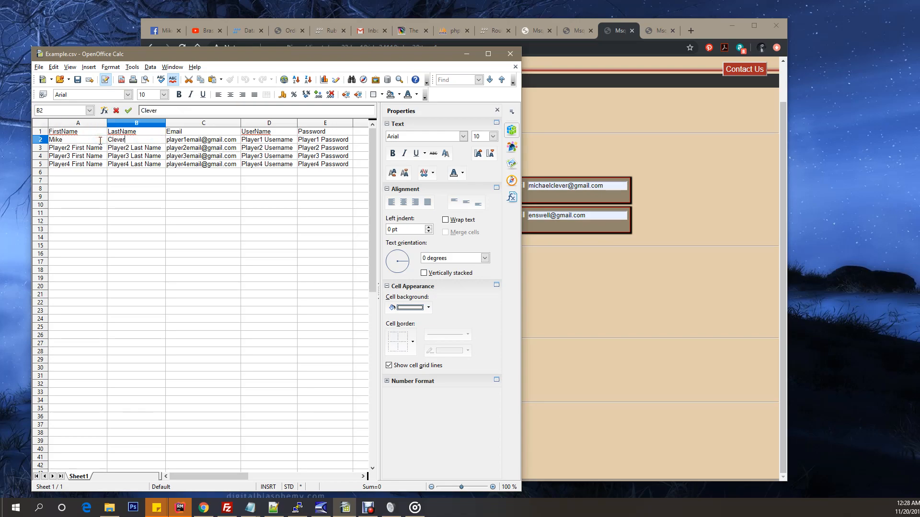
Step: Replace the placeholder email in row 2 with the first player's email address
click(194, 139)
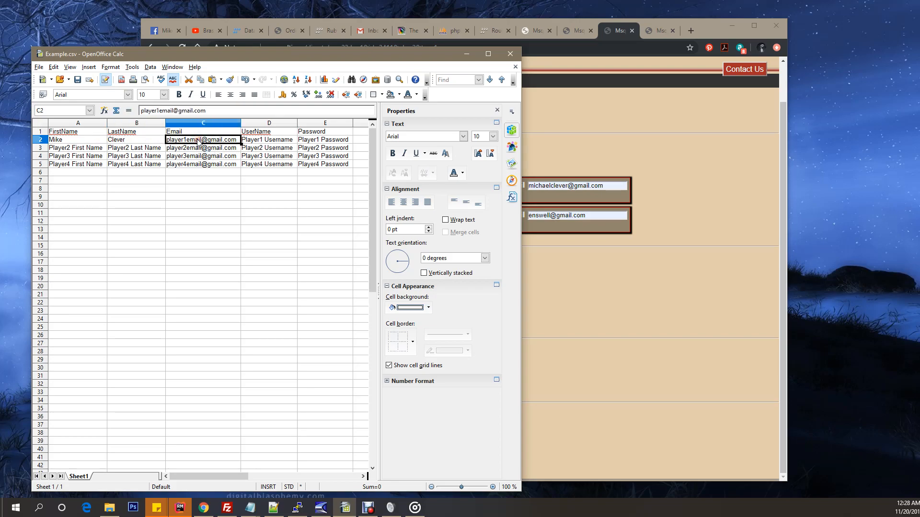
double_click(237, 139)
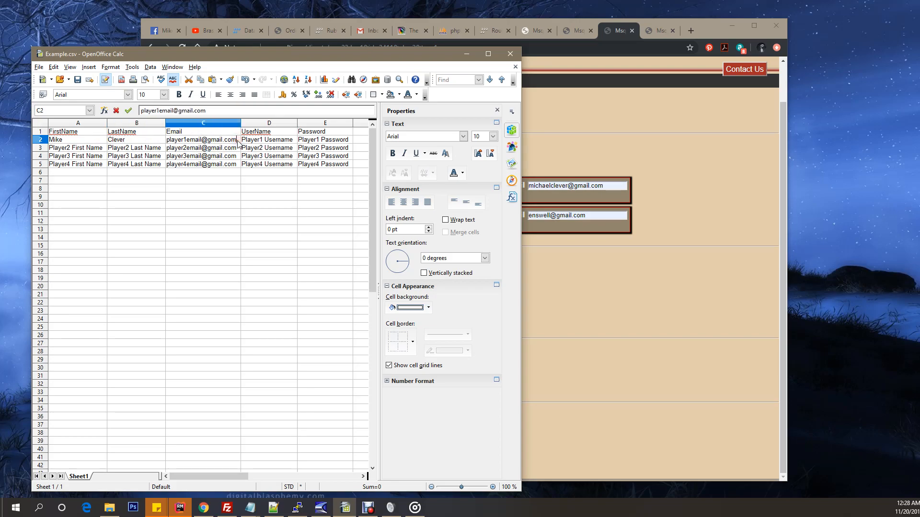
drag(237, 139, 160, 141)
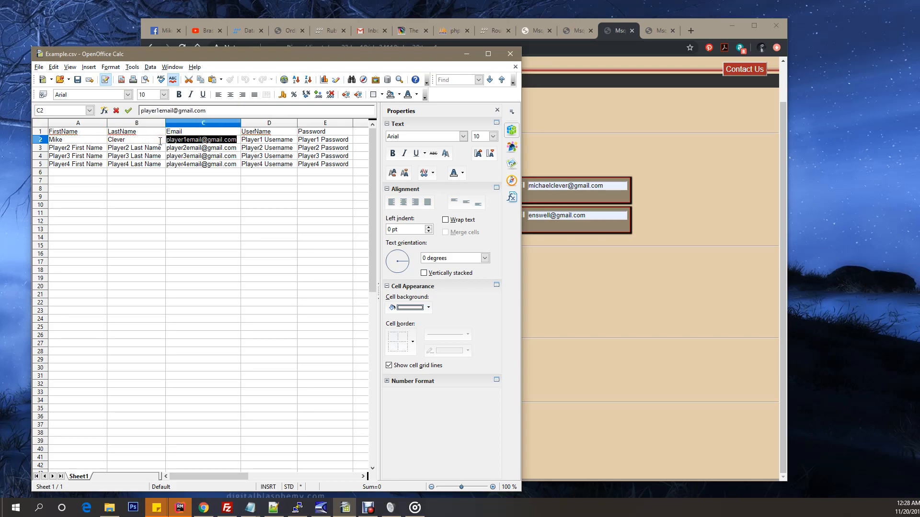
text(M)
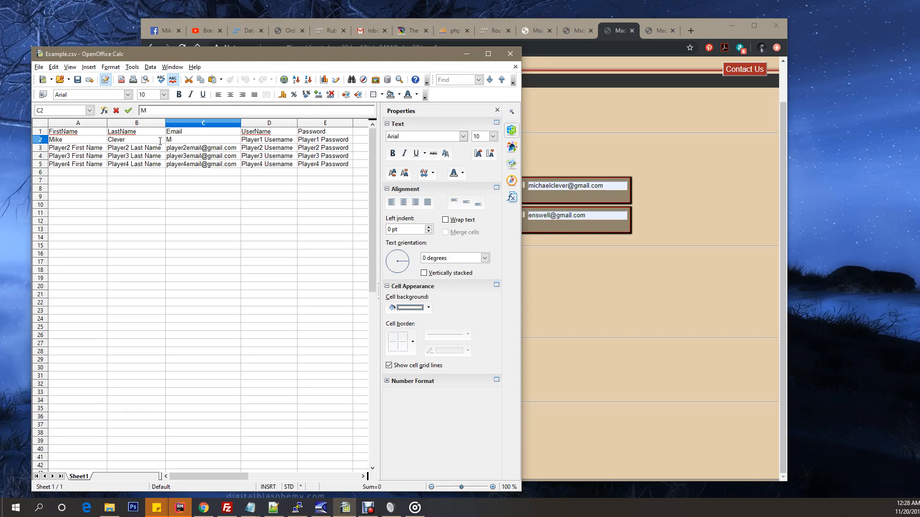
key(BackSpace)
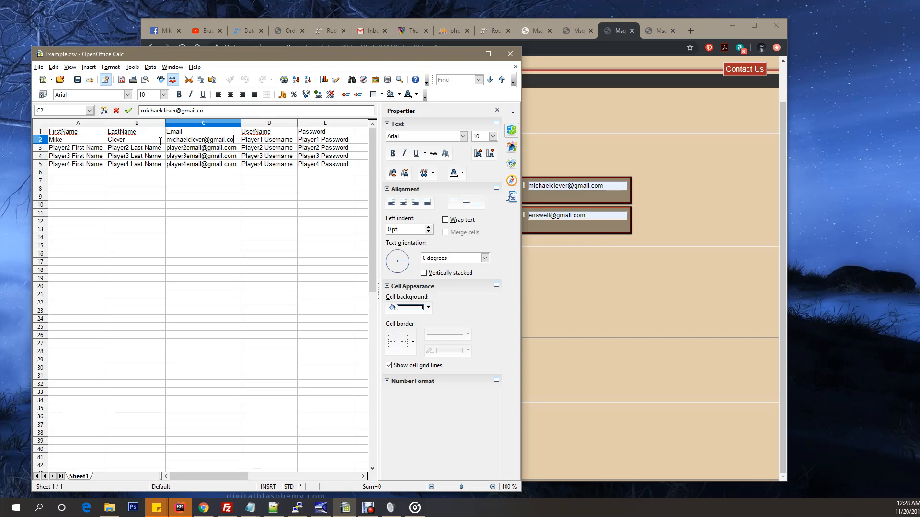
Step: Replace the placeholder username in row 2 with the first player's username and select that row's password cell
click(290, 141)
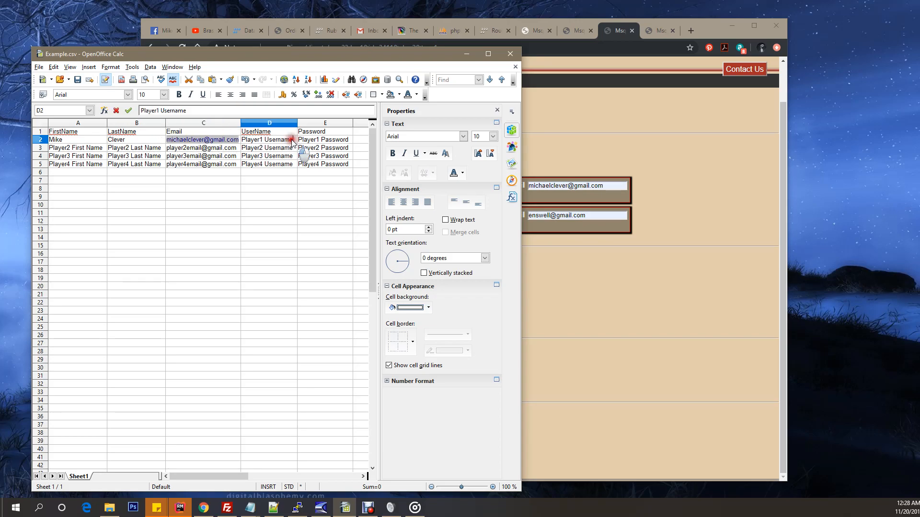
triple_click(291, 140)
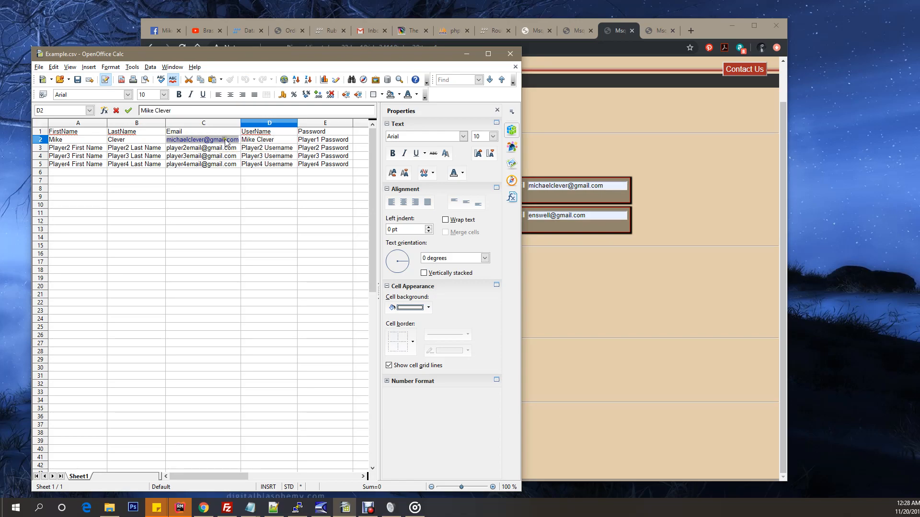
click(339, 141)
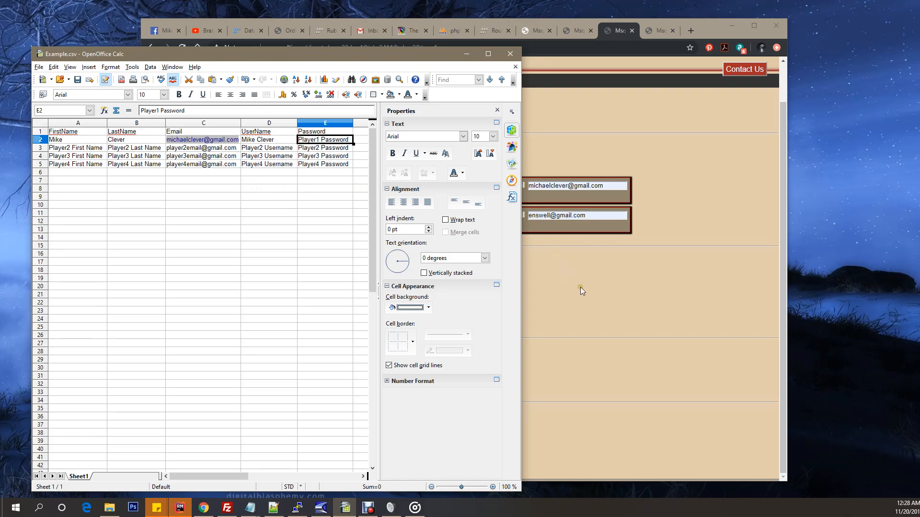
Step: Examine the username cells in rows 3 to 5, check the roster web page, and go through player rows 2 to 5
click(263, 150)
click(262, 157)
click(261, 164)
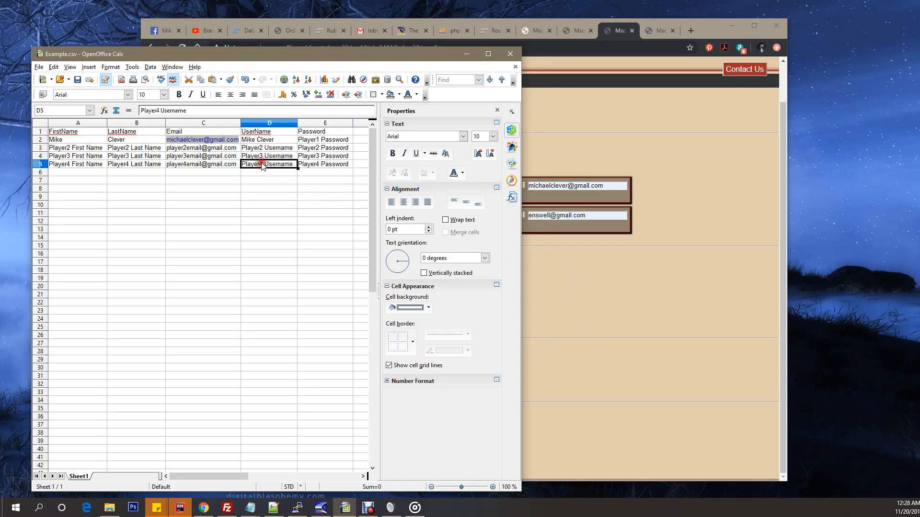
click(467, 54)
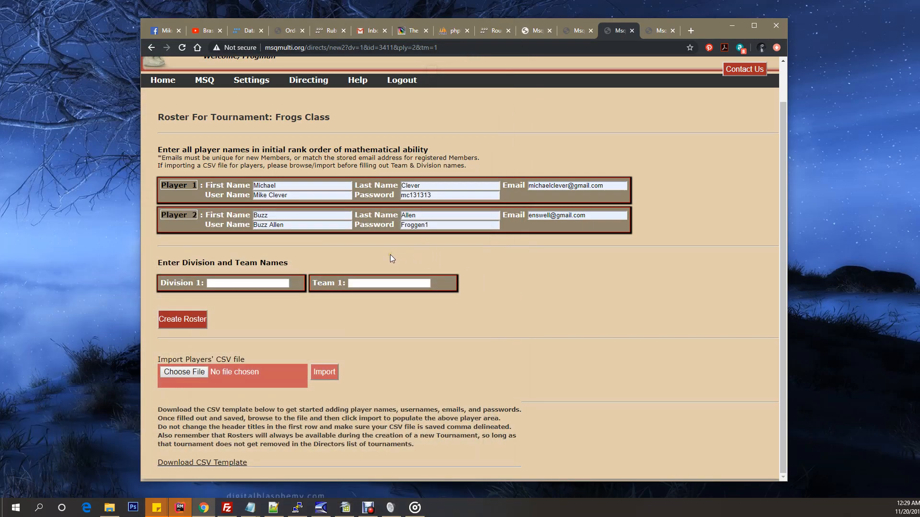
click(345, 507)
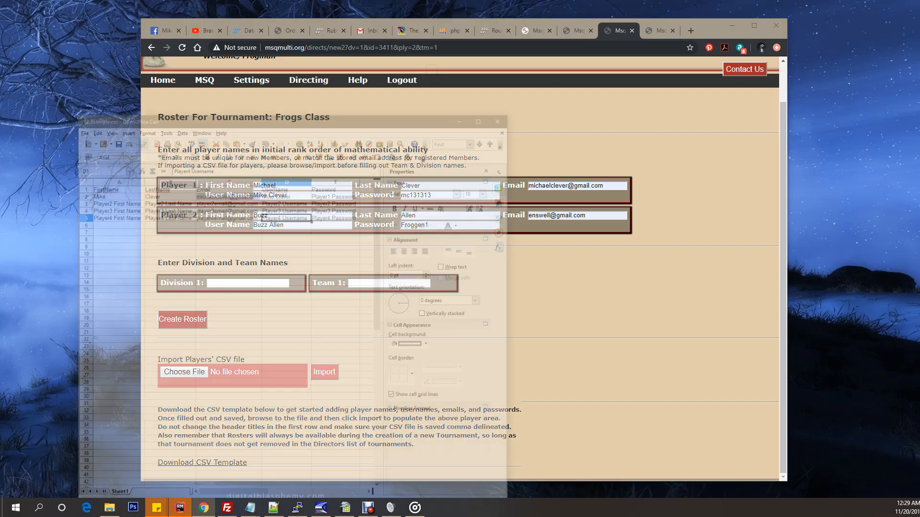
click(40, 140)
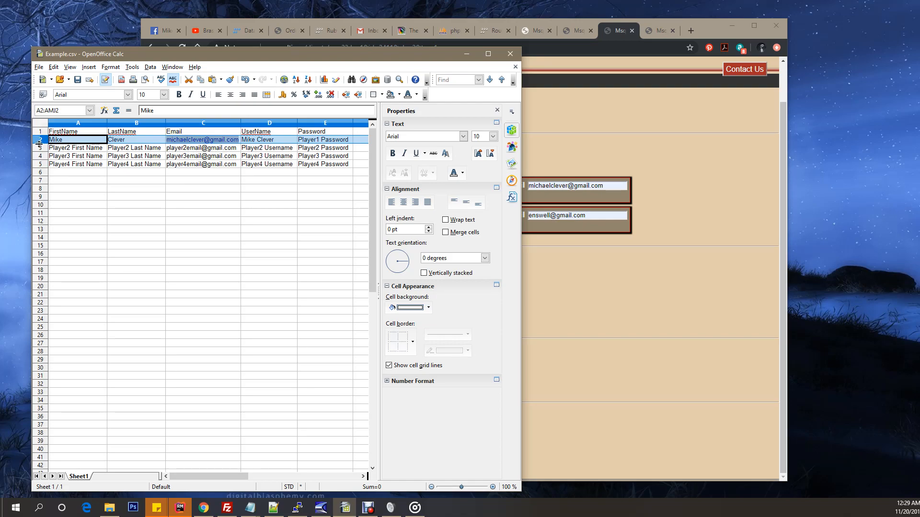
click(41, 147)
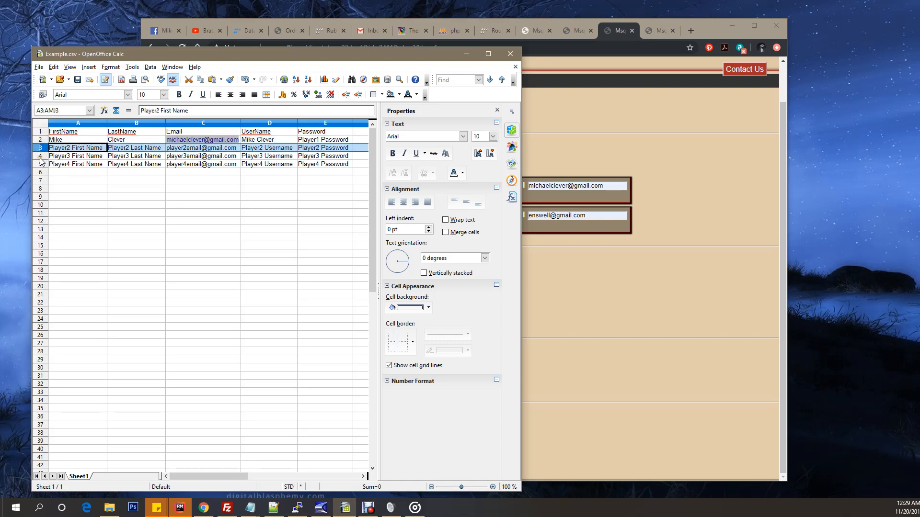
click(41, 156)
click(40, 164)
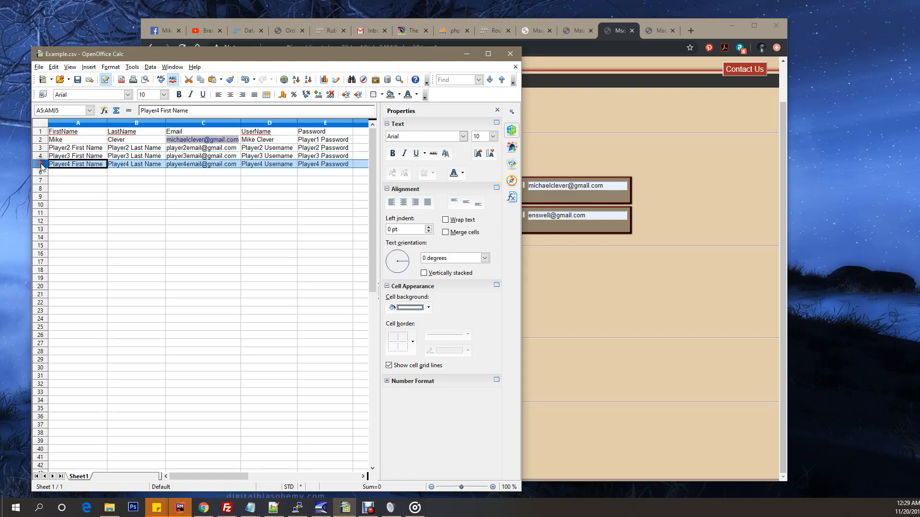
Step: Illustrate the ranking split below the player rows by entering 1 8 3 6 in A9 and 2 7 4 5 in B9
click(86, 197)
double_click(85, 198)
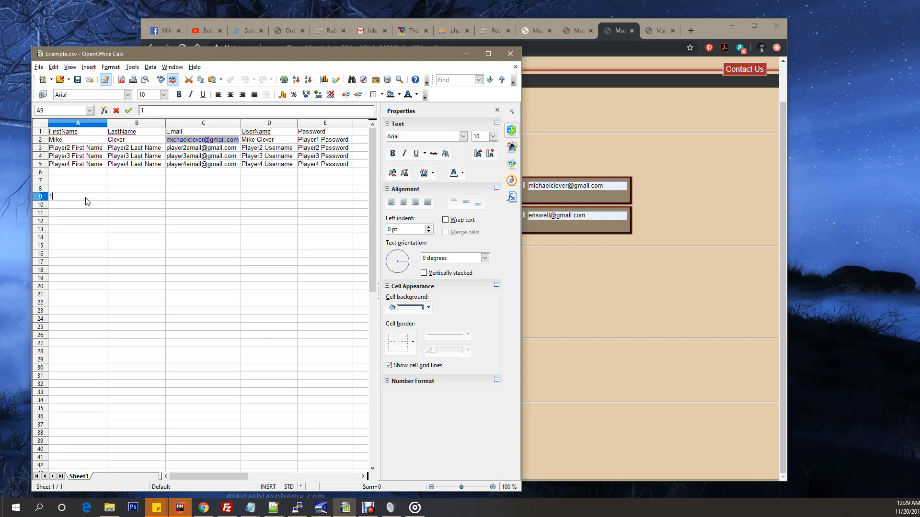
text(1 8 3 6)
click(112, 200)
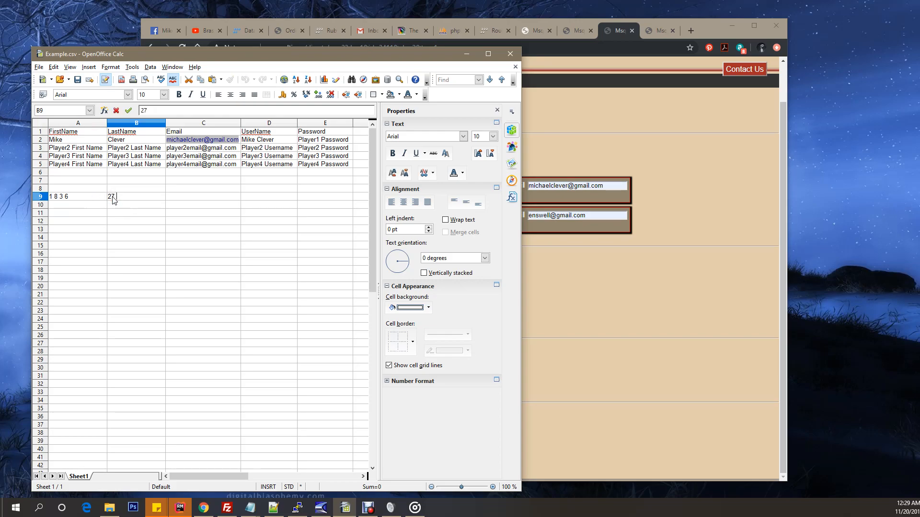
text(27 4 5)
click(110, 196)
click(180, 199)
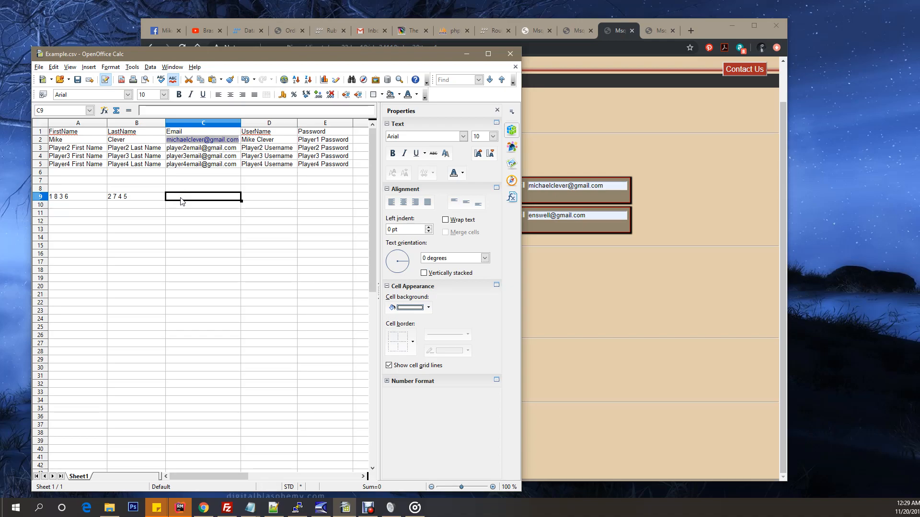
Step: Switch to the Frogs Class roster page in Chrome and set Division 1 to East and Team 1 to Red
click(466, 53)
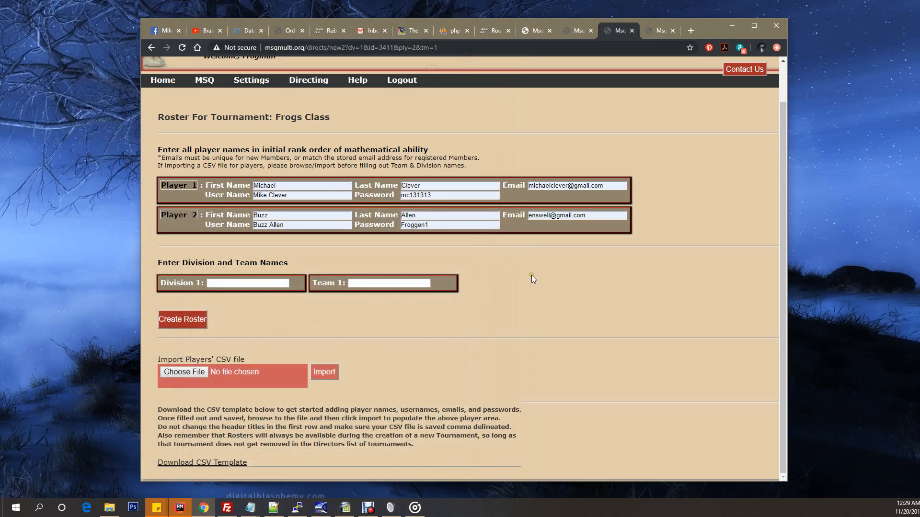
click(440, 224)
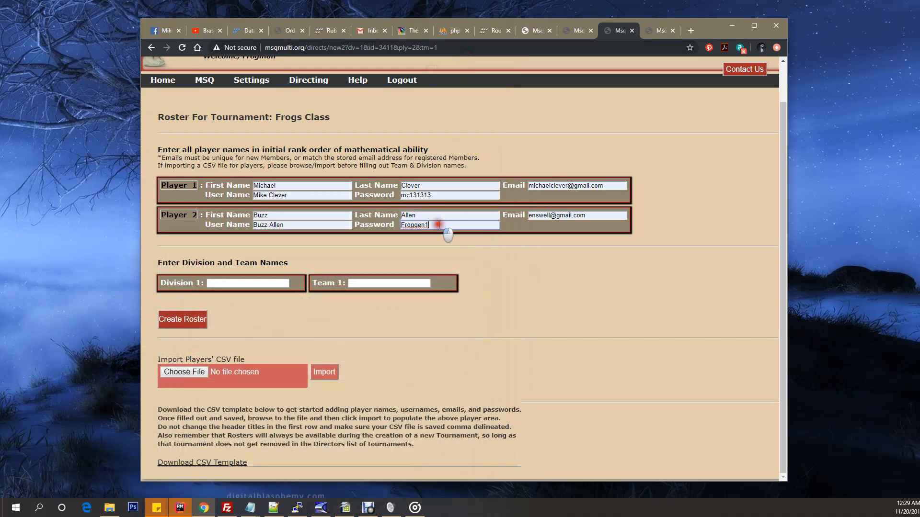
click(261, 283)
click(236, 298)
click(369, 284)
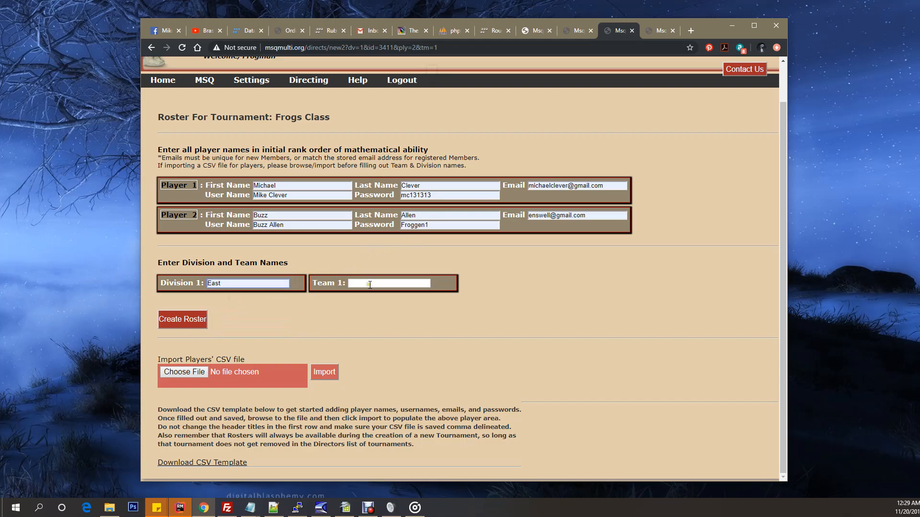
click(369, 303)
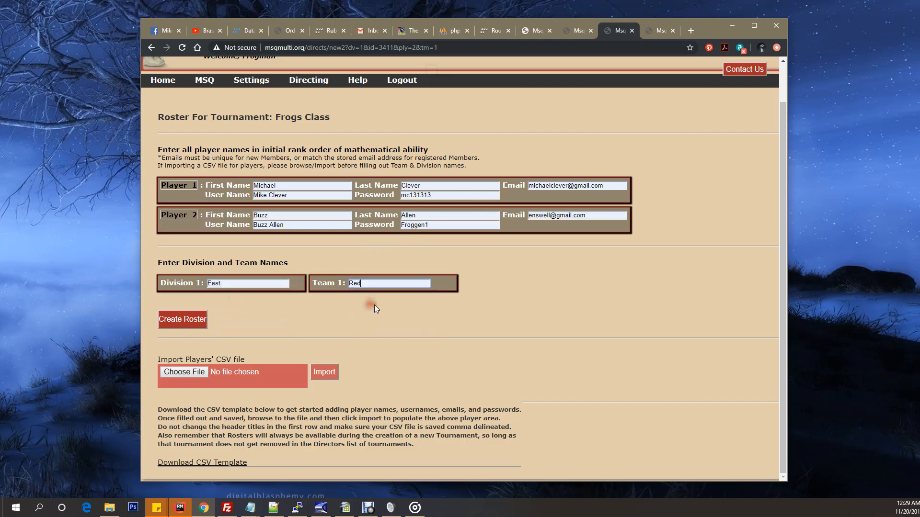
Step: Create the Frogs Class roster and generate the tournament's divisions, teams, players, and rounds
click(398, 325)
click(180, 320)
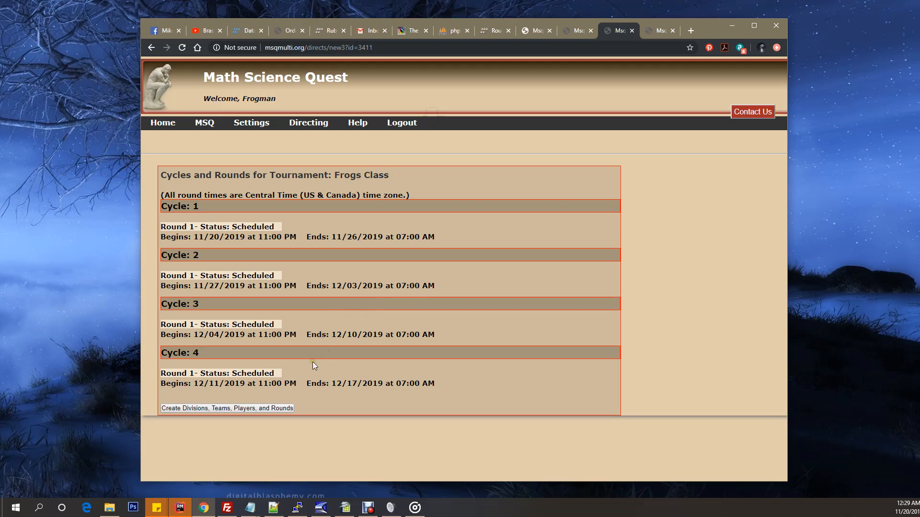
click(306, 409)
click(246, 408)
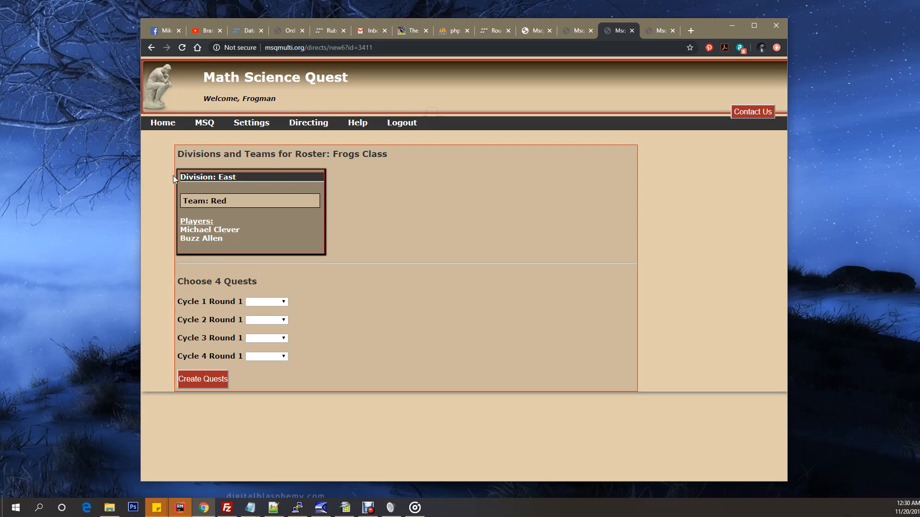
drag(173, 176, 255, 235)
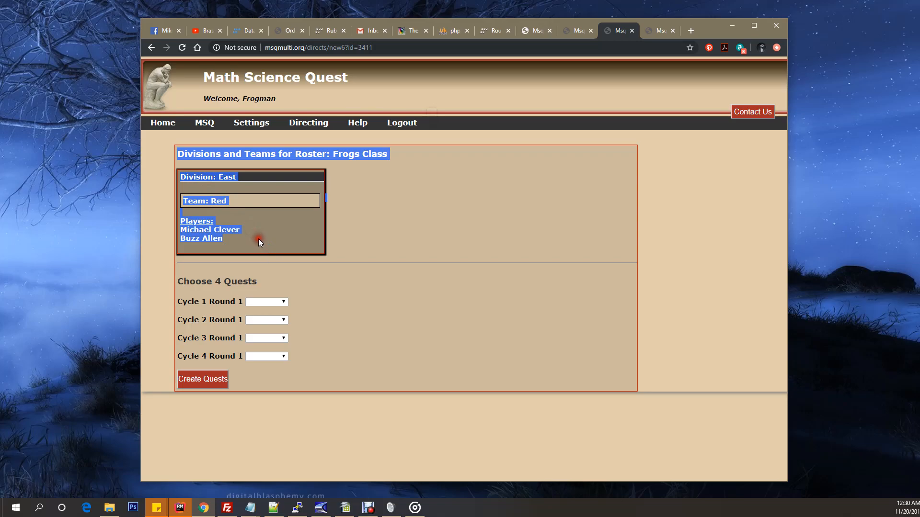
click(280, 238)
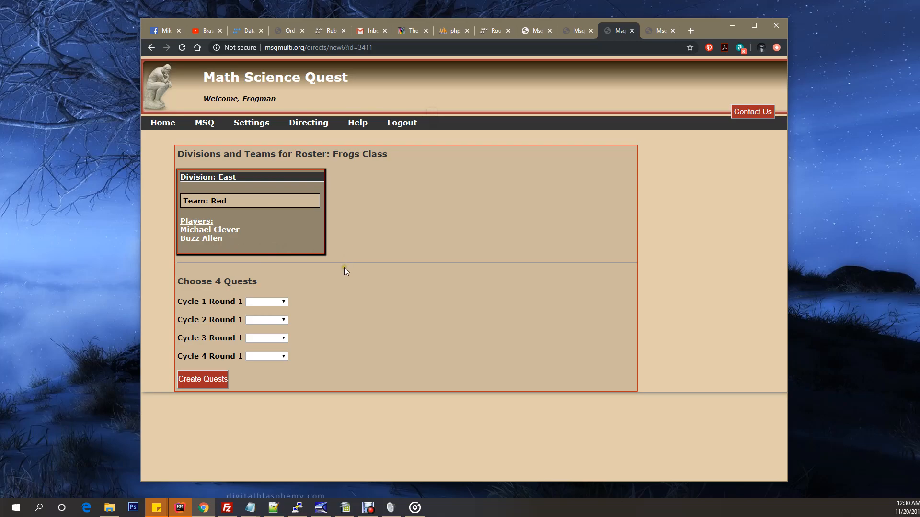
Step: Assign Quest 3-1, Quest 3-2, Quest 3-3, and Quest 3-4 to Round 1 of Cycles 1 through 4, in that order
click(283, 302)
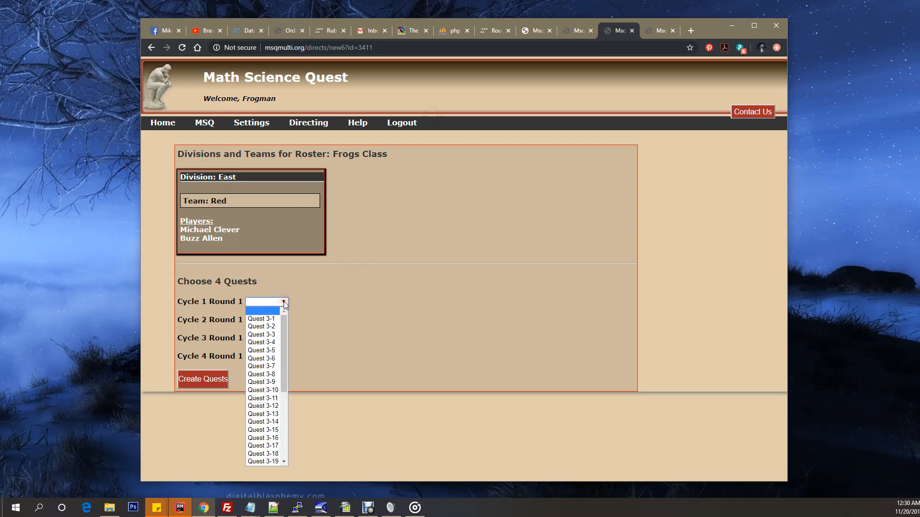
click(266, 319)
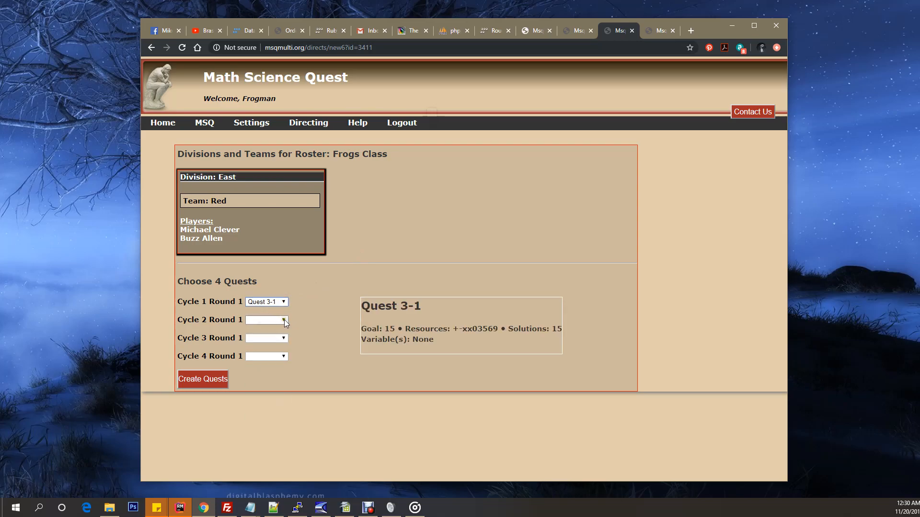
click(285, 321)
click(266, 344)
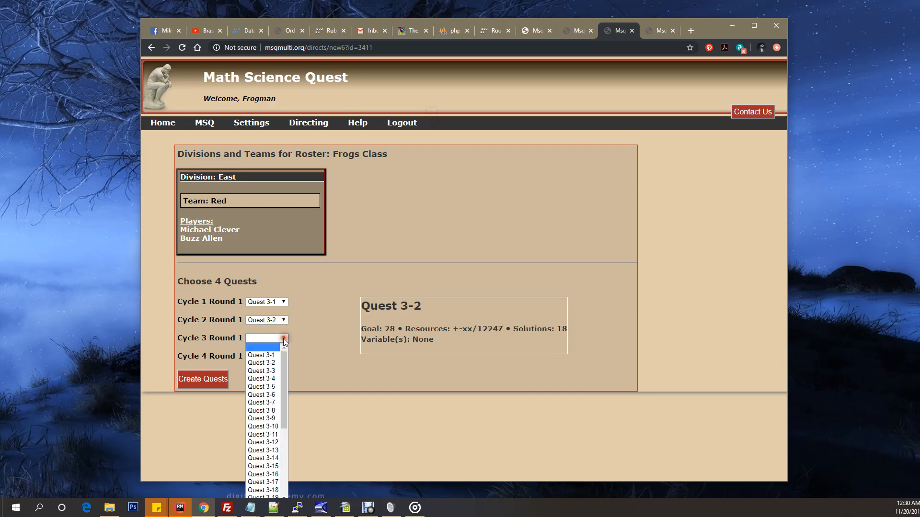
click(265, 371)
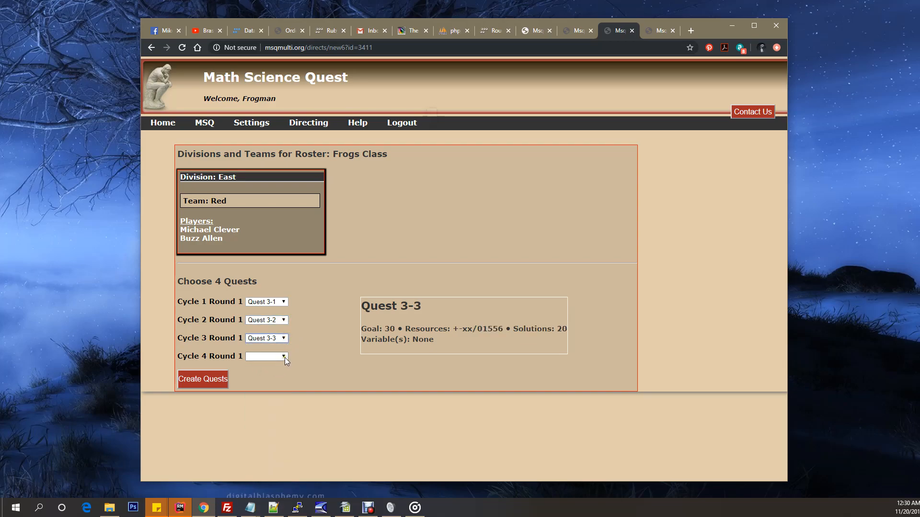
click(284, 358)
click(264, 229)
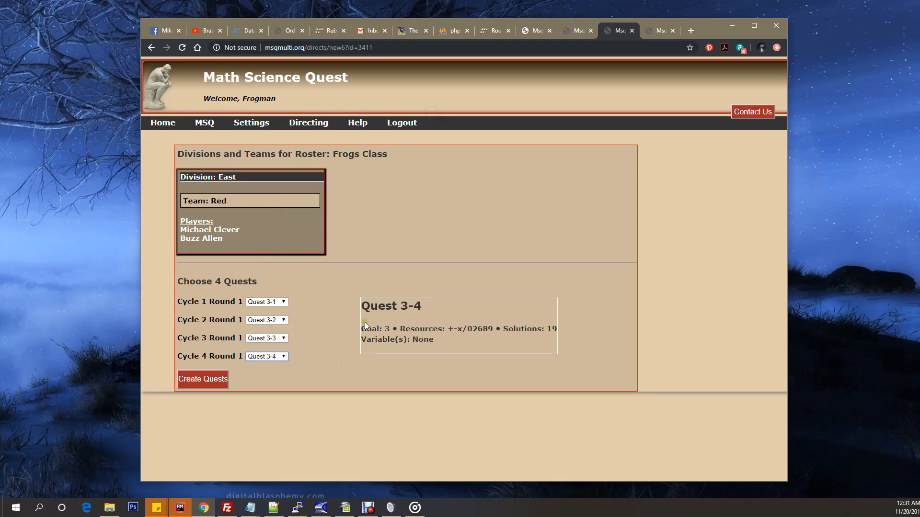
Step: Highlight the Quest 3-4 details and create the quests for the Frogs Class tournament
drag(362, 304, 462, 341)
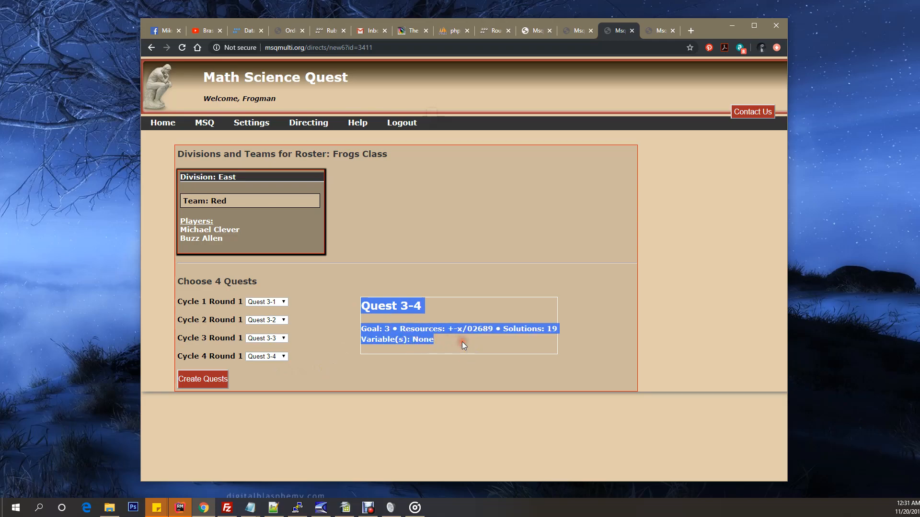
click(461, 341)
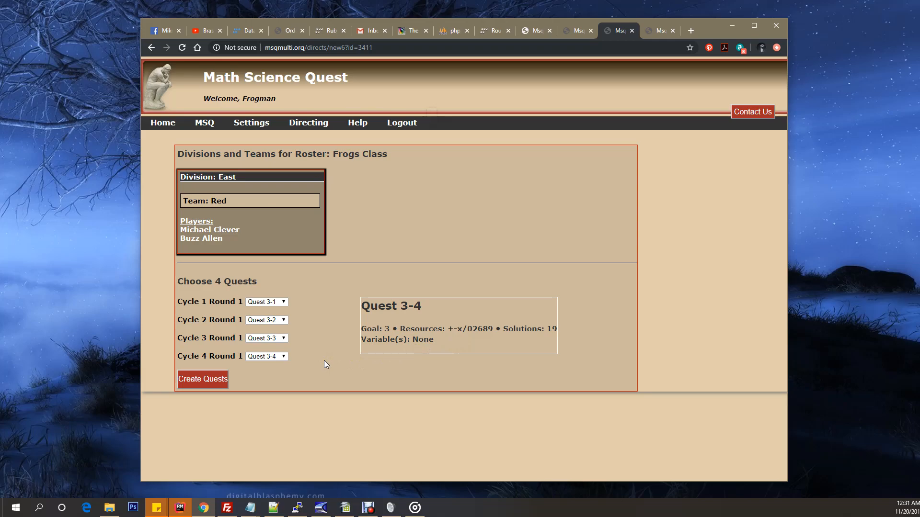
click(204, 378)
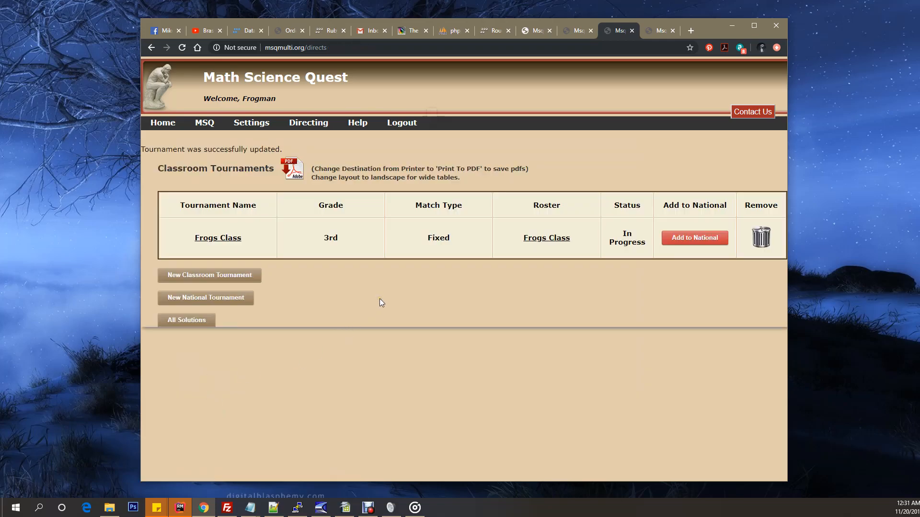
Step: Highlight the tournament update notice and open the cycles and rounds of the Frogs Class tournament
drag(284, 148, 142, 150)
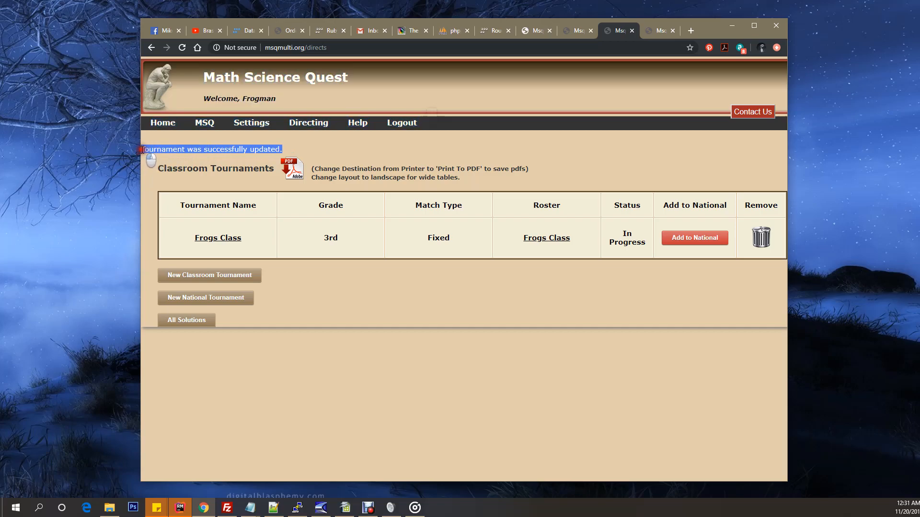
click(309, 270)
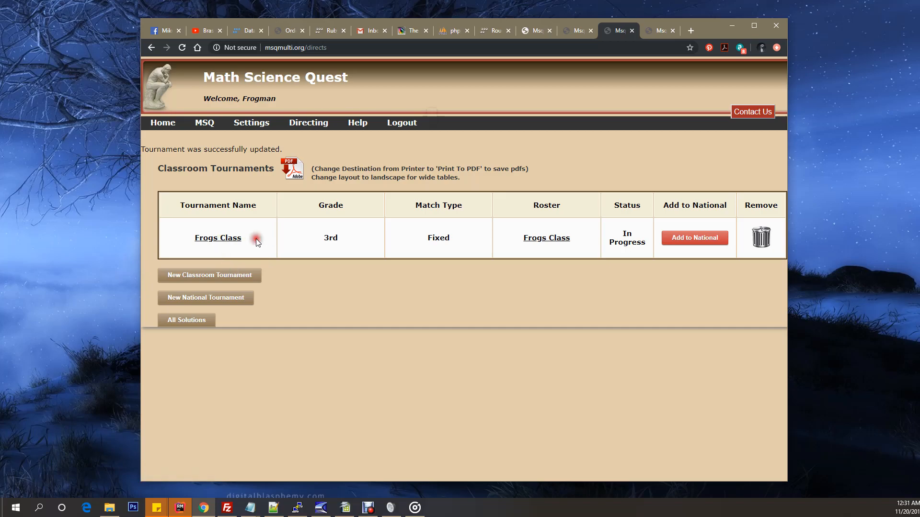
click(212, 242)
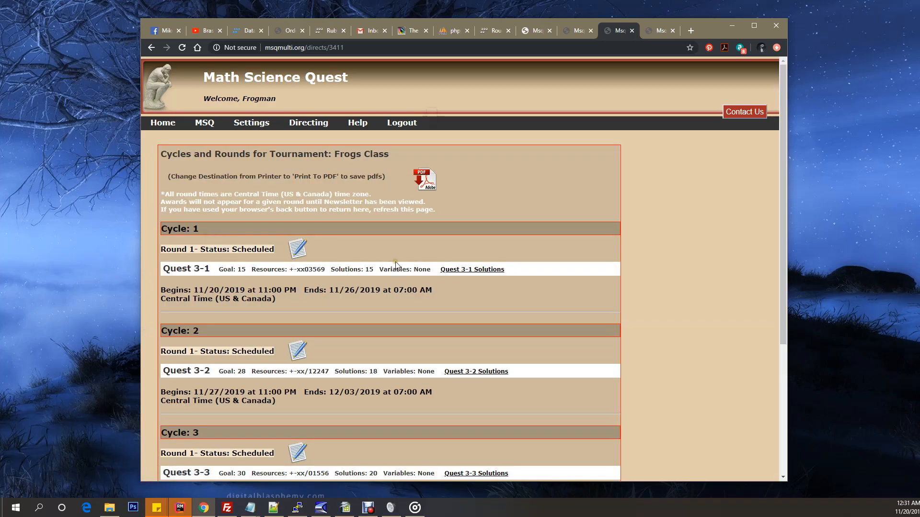
Step: Highlight Cycle 1's round times and Quest 3-1 details, and view the Quest 3-1 solutions before closing them
scroll(393, 255, down, 1)
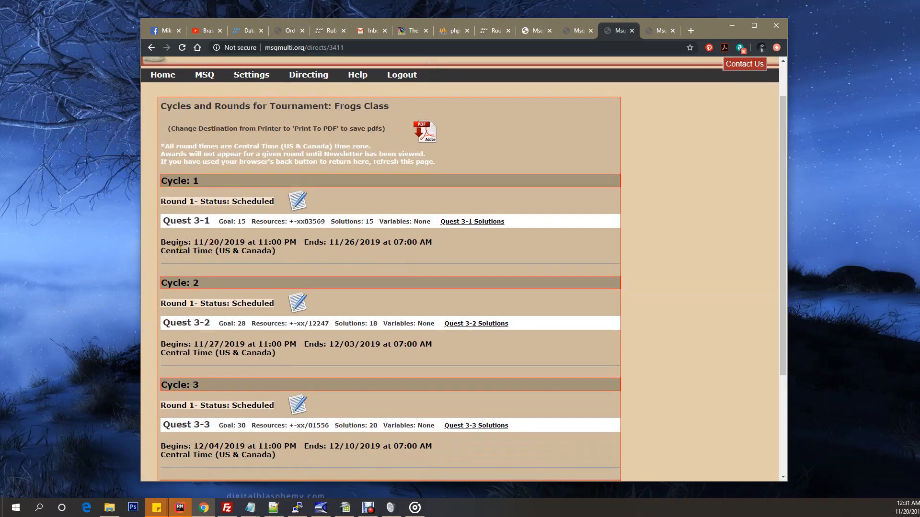
drag(160, 242, 274, 252)
click(319, 258)
drag(166, 221, 528, 225)
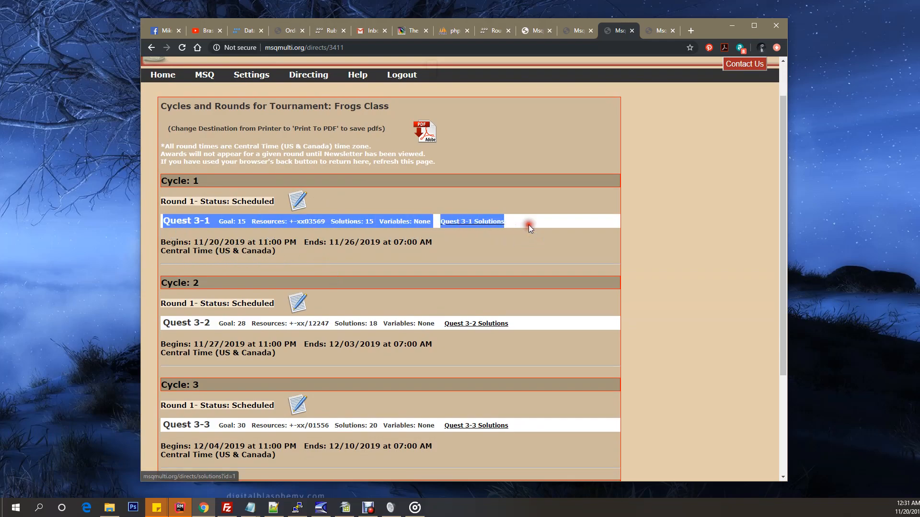
click(529, 225)
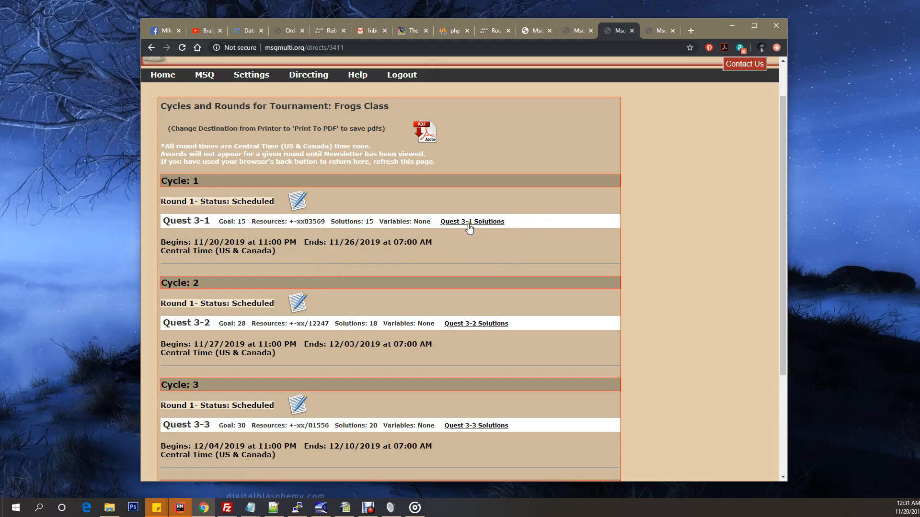
click(469, 223)
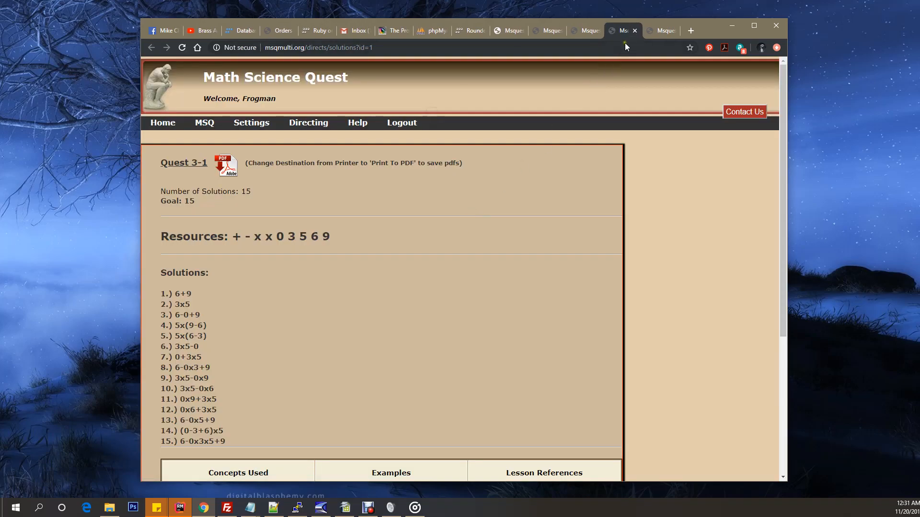
click(635, 31)
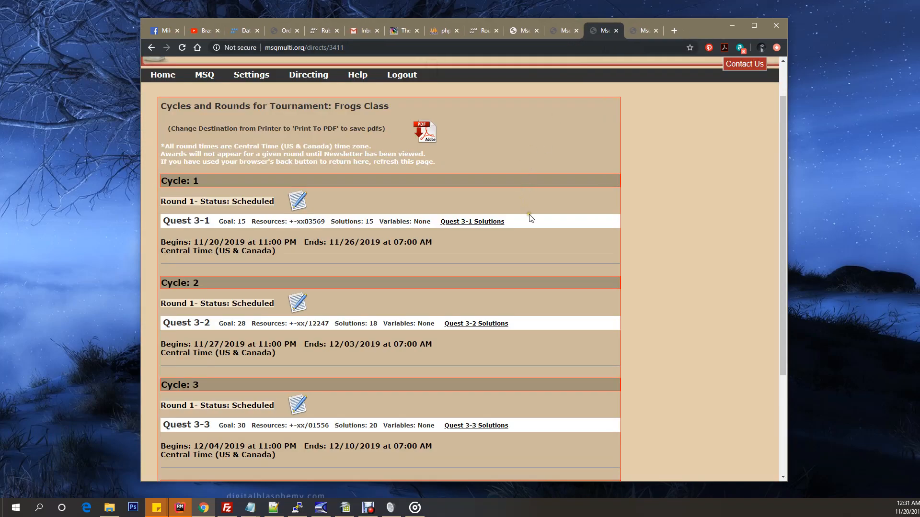
Step: Open the Frogs Class round editor, examine the begin hour, Remove Round, and Add Cycle options, and return to the cycles and rounds
scroll(518, 223, down, 3)
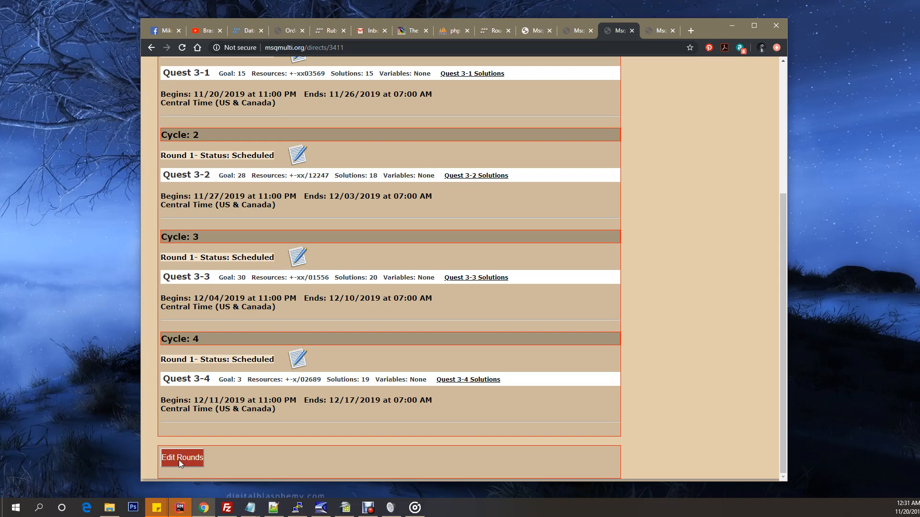
click(179, 458)
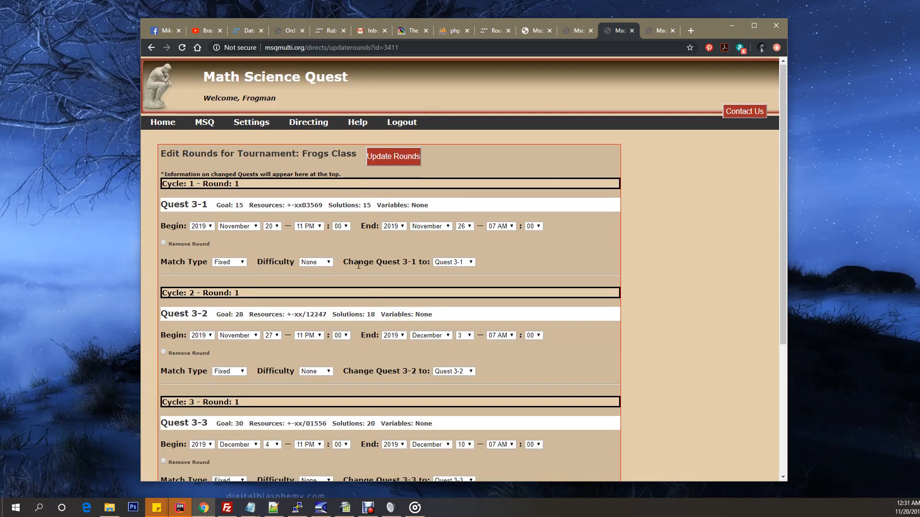
scroll(345, 252, down, 2)
scroll(330, 242, up, 2)
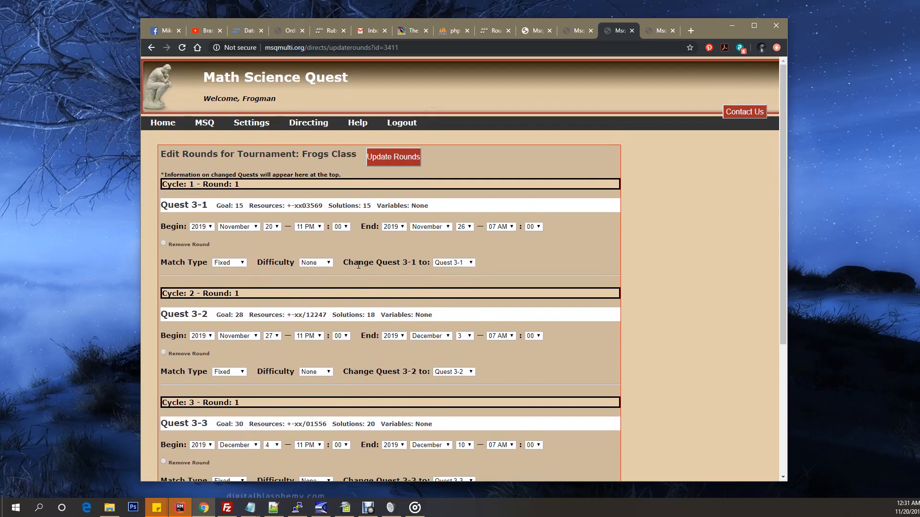
click(311, 228)
click(312, 229)
drag(215, 246, 196, 247)
click(190, 246)
scroll(275, 298, down, 4)
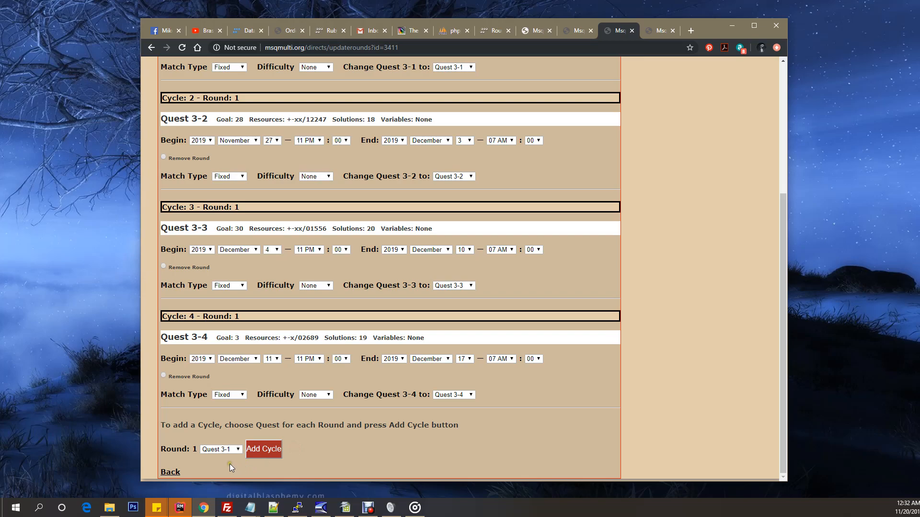
scroll(345, 390, up, 4)
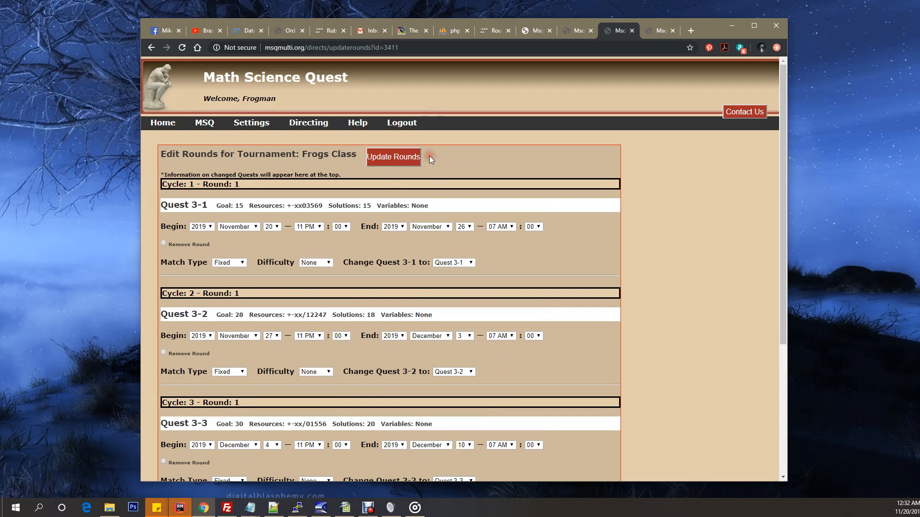
click(151, 48)
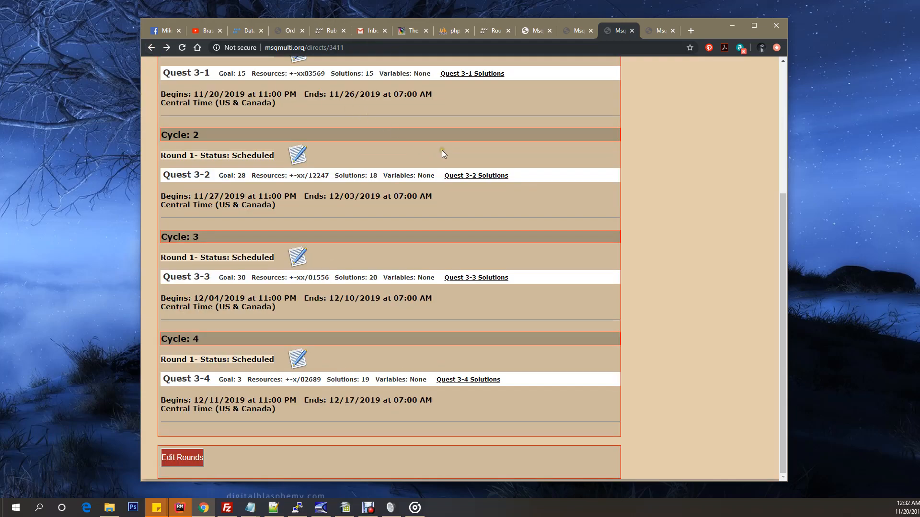
Step: Leave the tournament, sign out, and log in with the saved director account's email and password
click(152, 48)
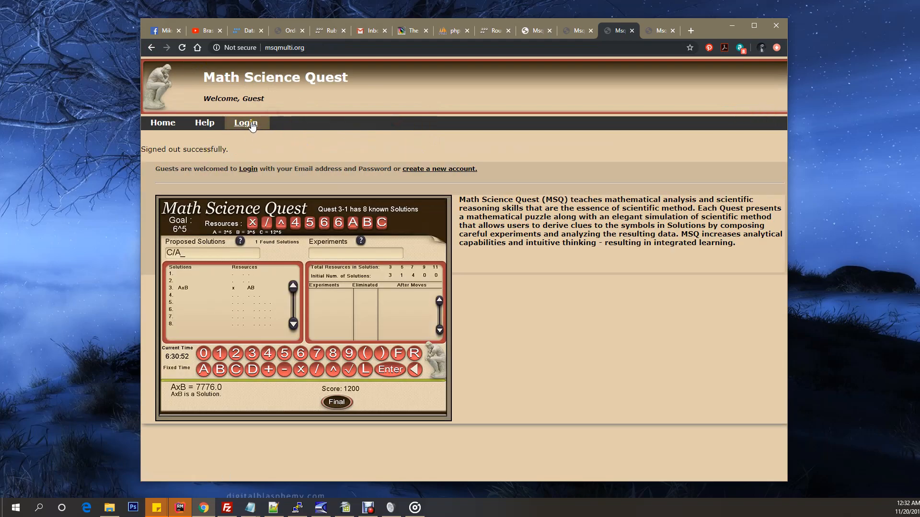
click(246, 122)
click(198, 187)
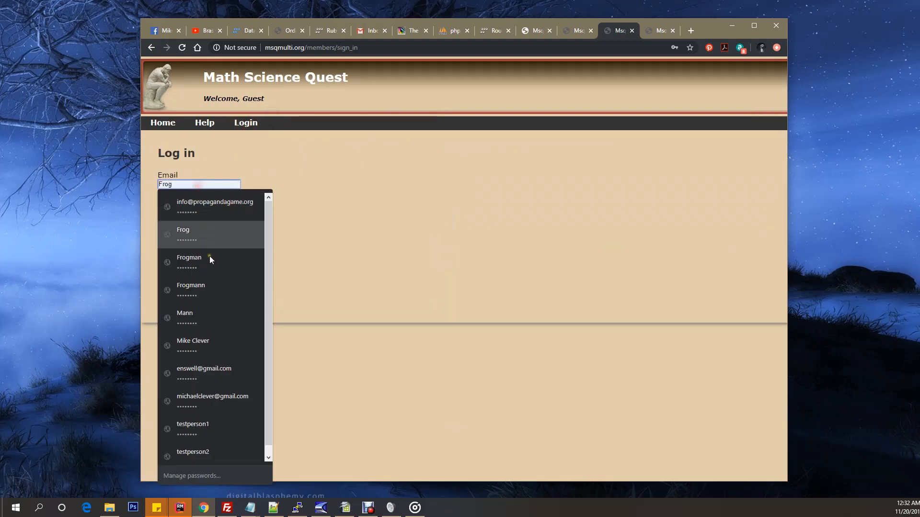
click(211, 203)
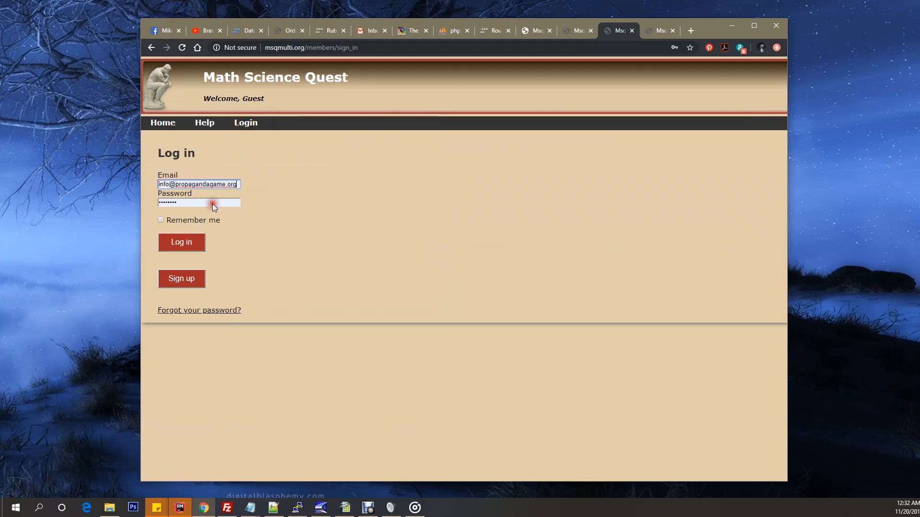
click(181, 243)
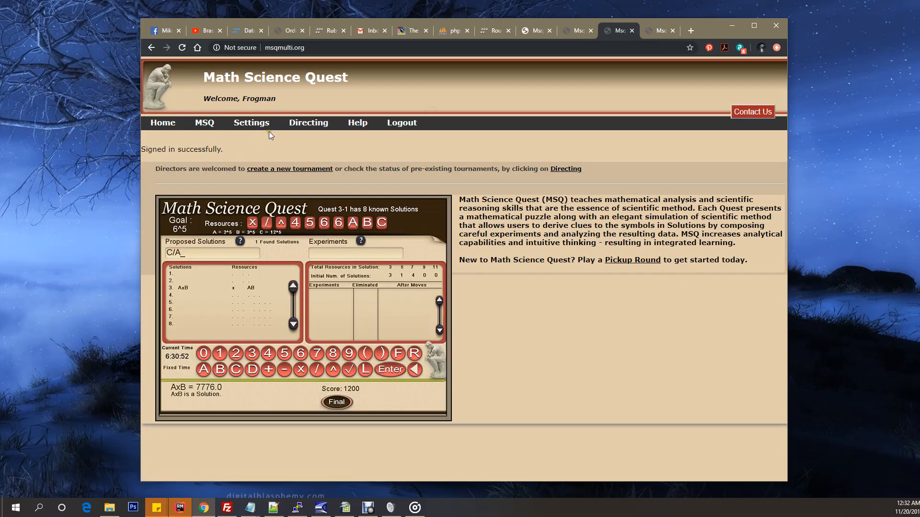
Step: Log out and log in to the administrator account with its saved email and password
click(401, 123)
click(246, 123)
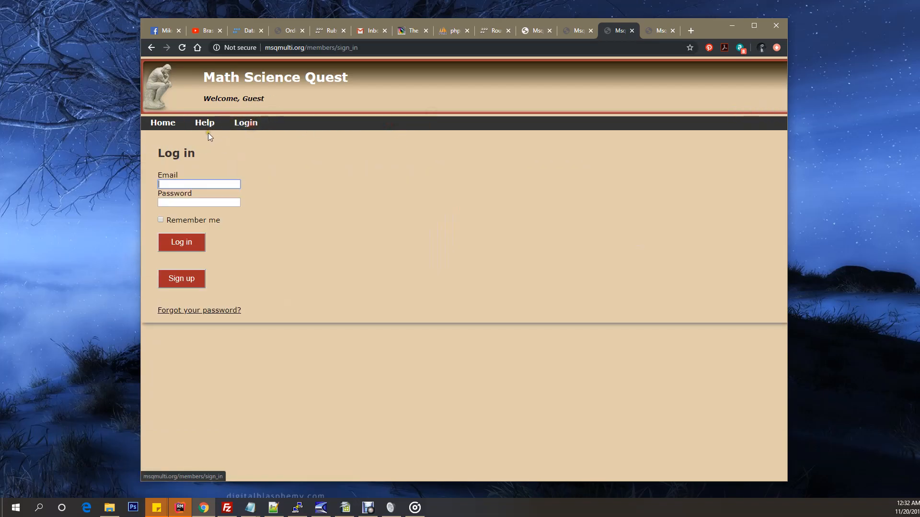
click(198, 186)
click(202, 396)
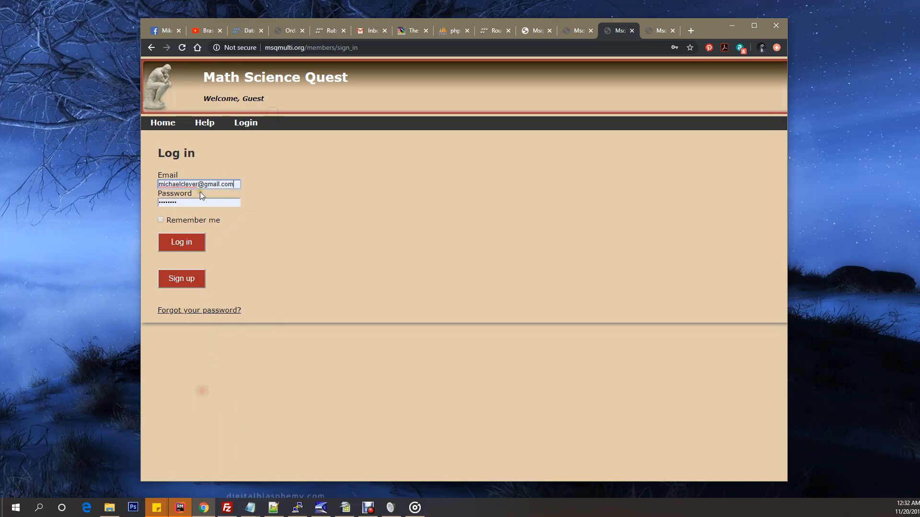
click(181, 243)
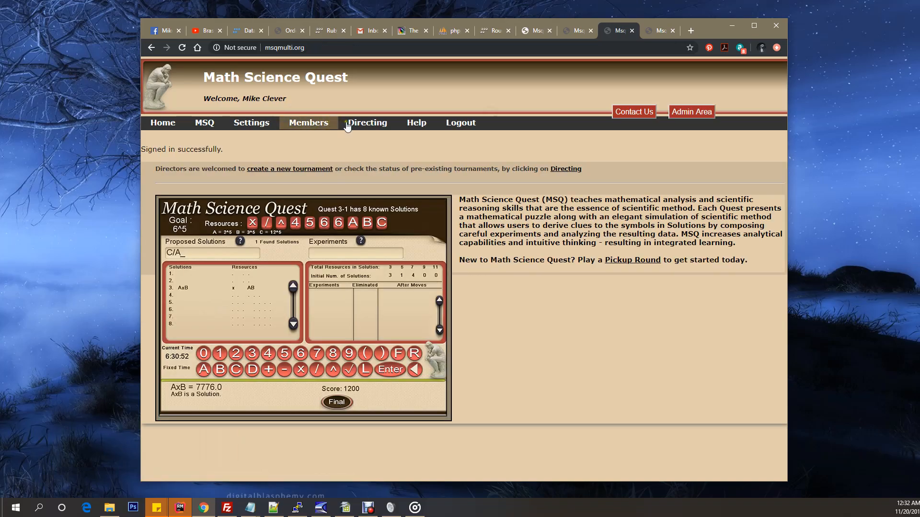
Step: Open the cycles and rounds of the mctest3kkk classroom tournament and highlight the Cycle 1 Round 1 status
click(366, 123)
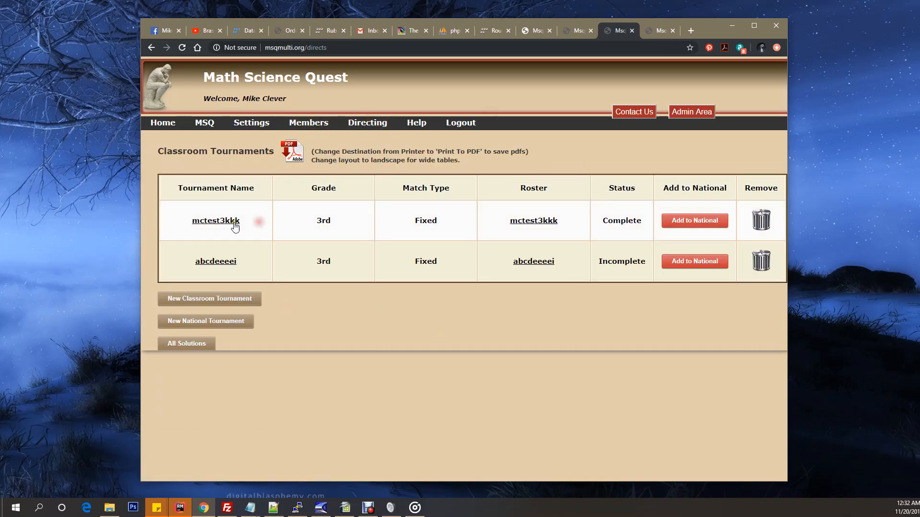
click(211, 220)
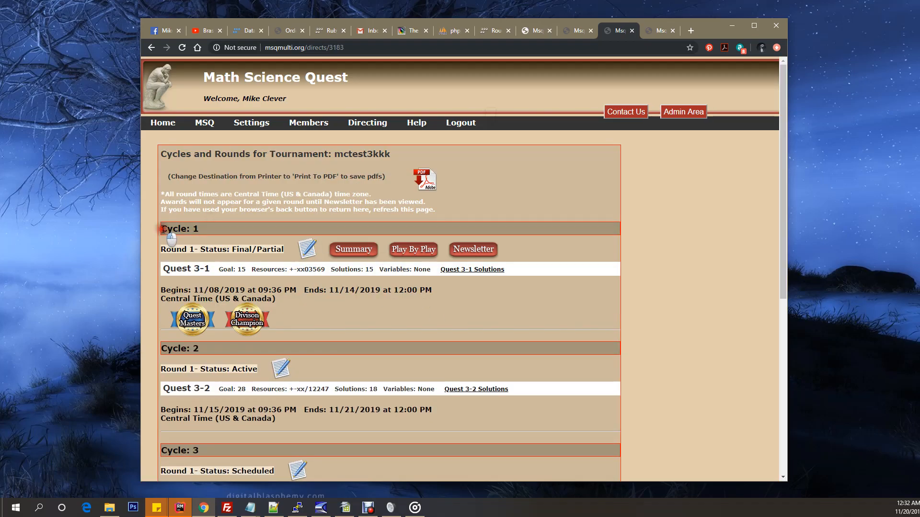
drag(162, 229, 277, 248)
click(450, 311)
scroll(449, 312, down, 1)
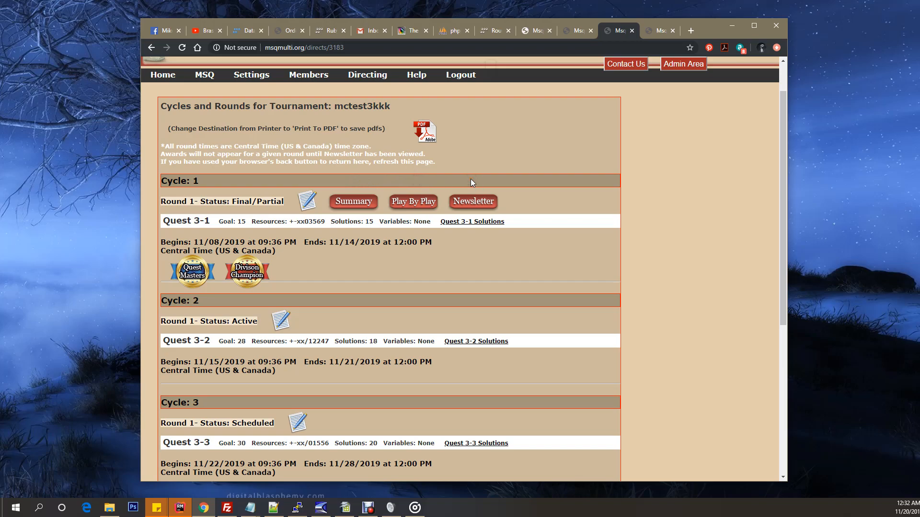
Step: Open the Cycle 1 Round 1 summary for team blue and highlight each player's solutions found and experiments made
click(351, 205)
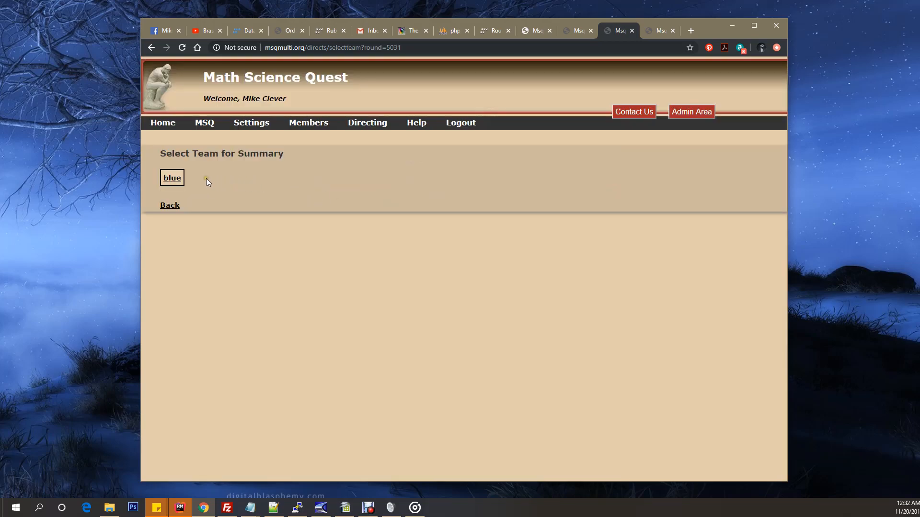
click(172, 179)
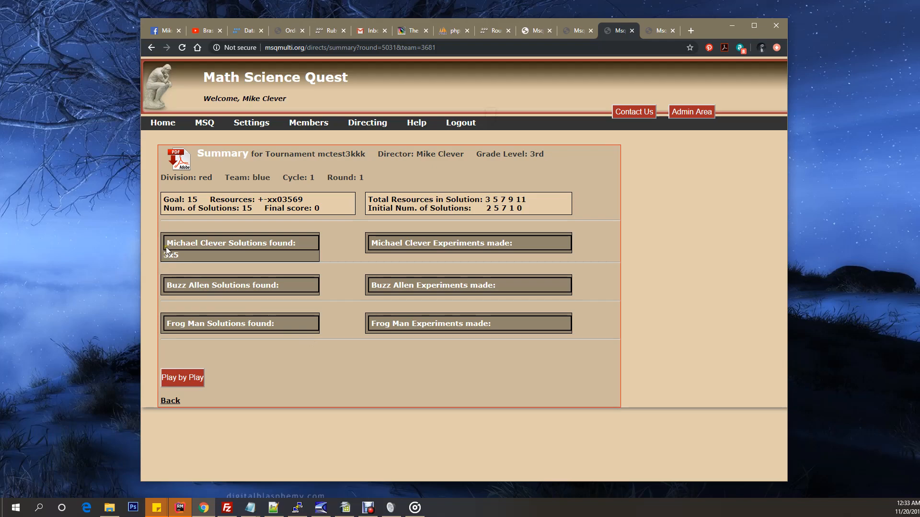
drag(166, 247, 520, 308)
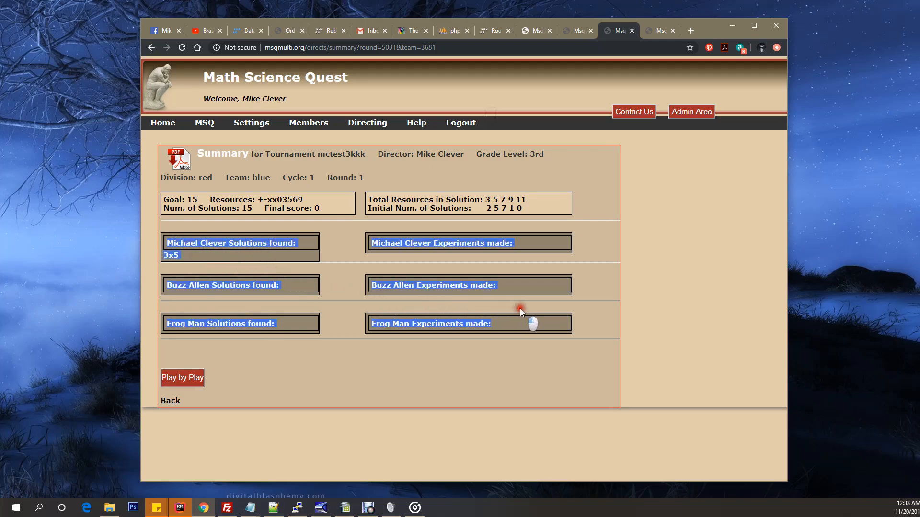
click(512, 382)
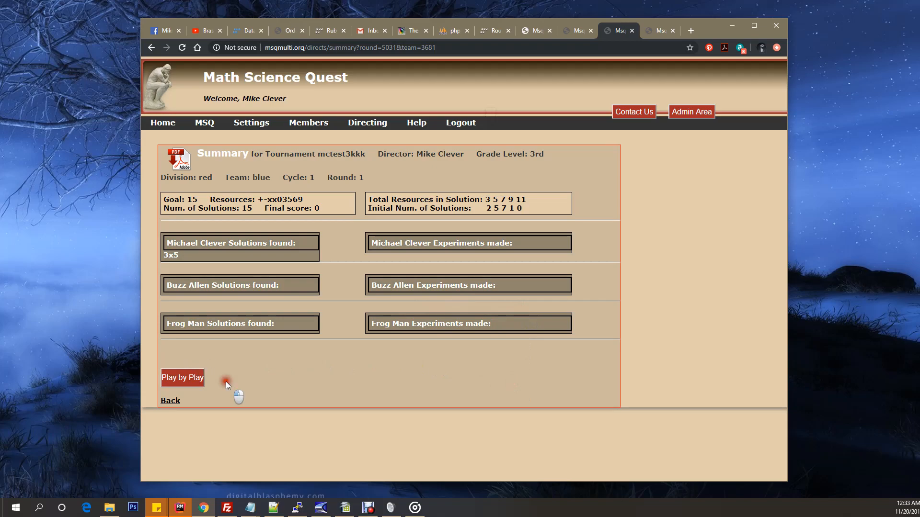
Step: View team blue's Play by Play, highlight the listed player's solution, and return to the mctest3kkk cycles and rounds
click(194, 379)
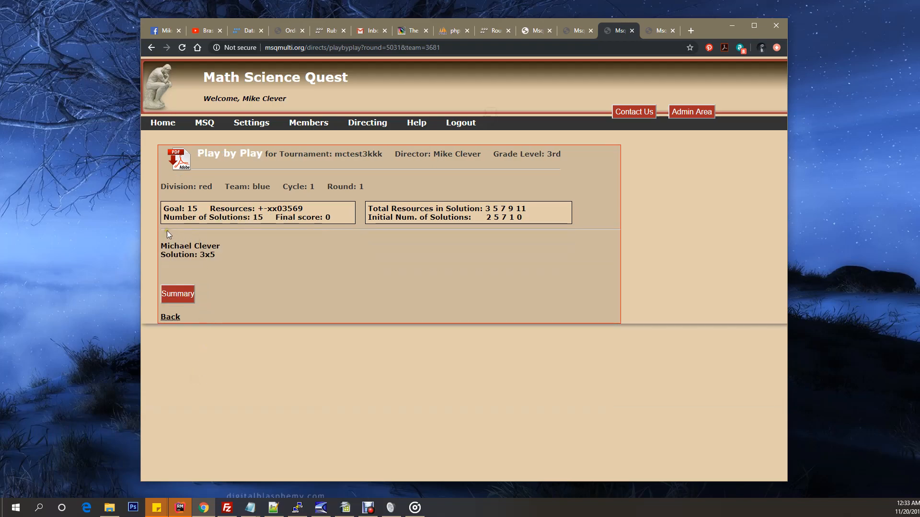
drag(164, 243, 229, 255)
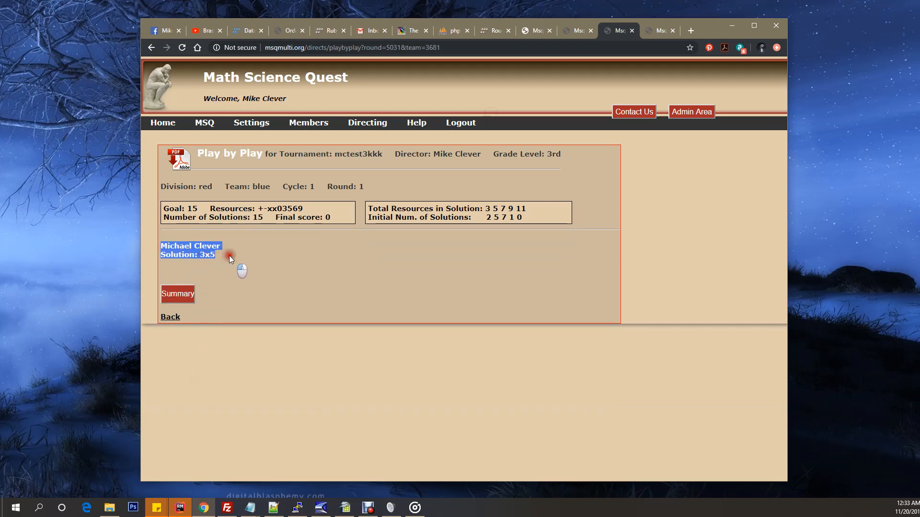
click(245, 268)
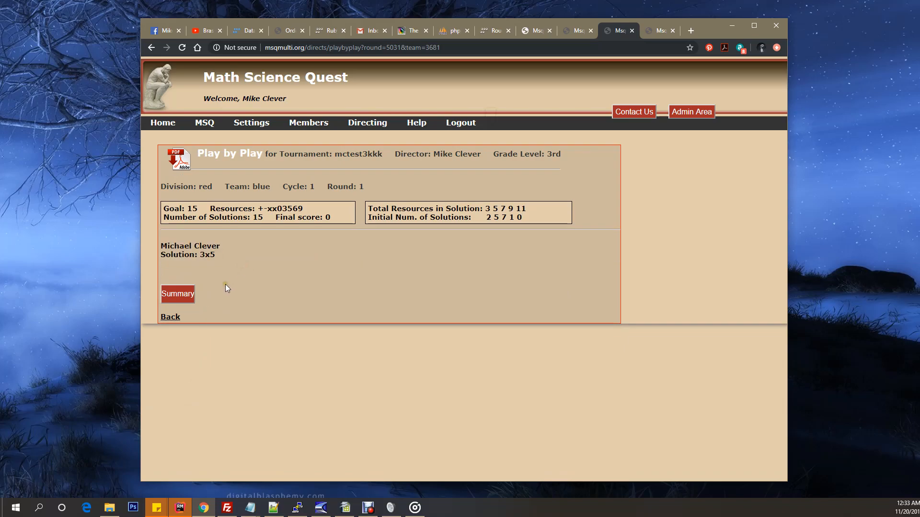
click(165, 319)
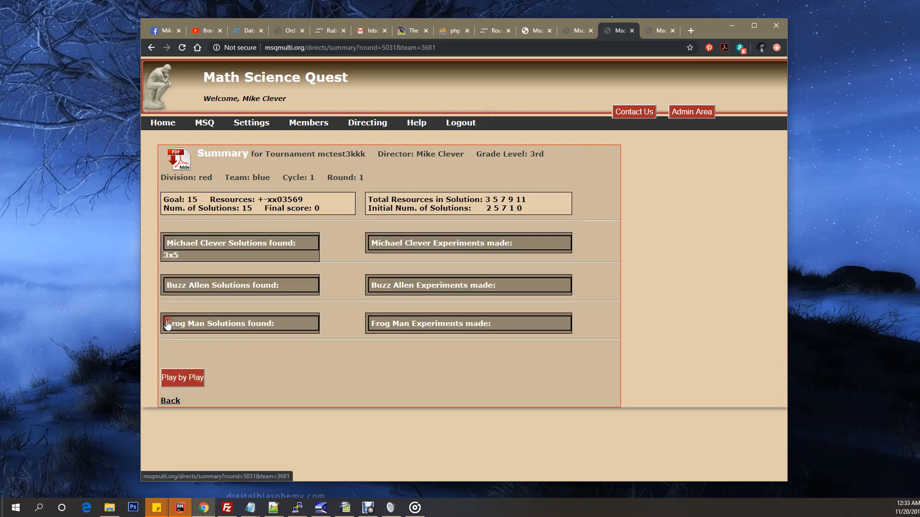
click(149, 51)
click(148, 51)
click(148, 51)
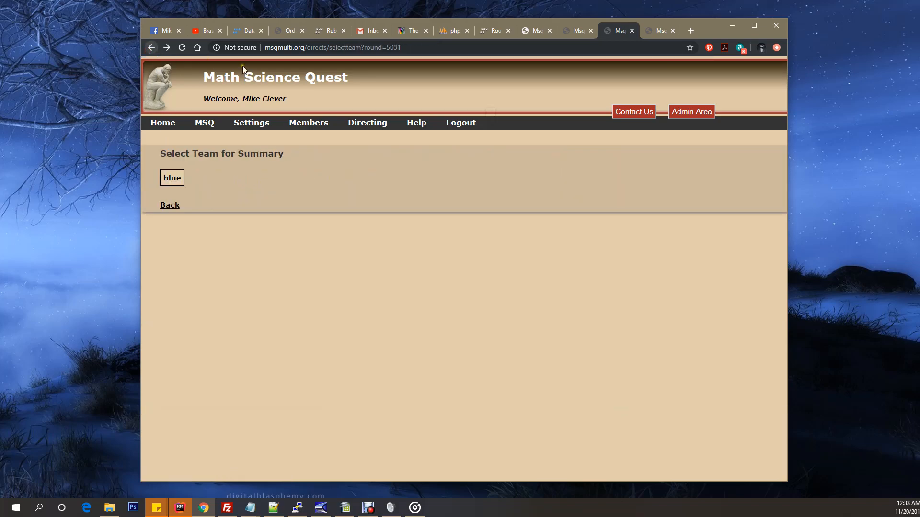
click(149, 48)
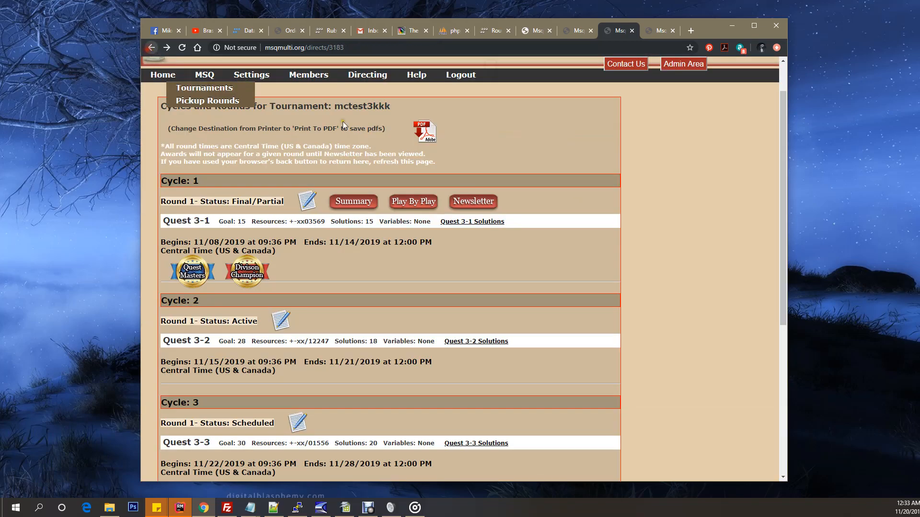
Step: Open the Cycle 1 Round 1 newsletter and highlight the Quest Score and Total Quest Score headings
click(482, 207)
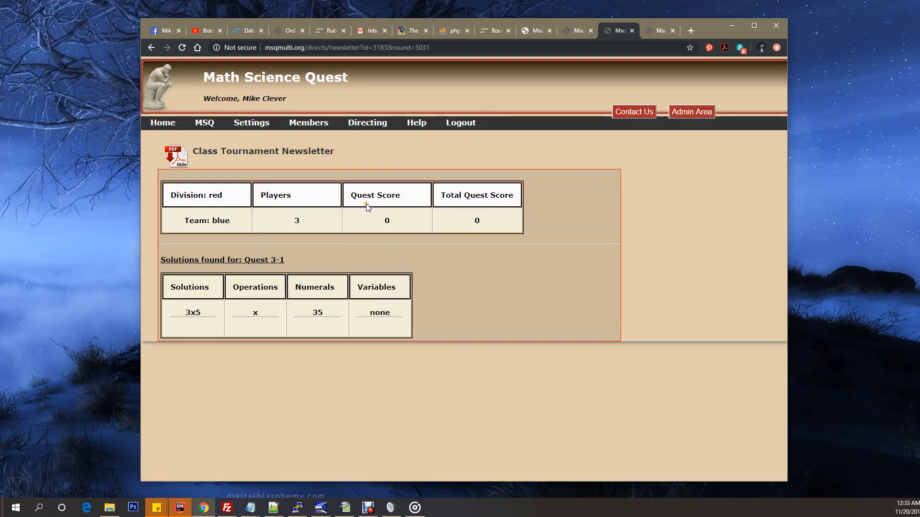
drag(350, 195, 513, 193)
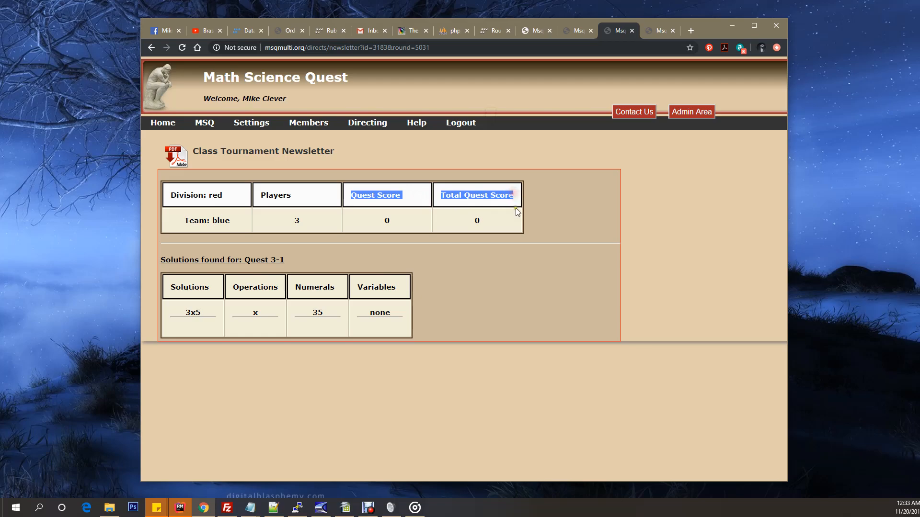
click(511, 215)
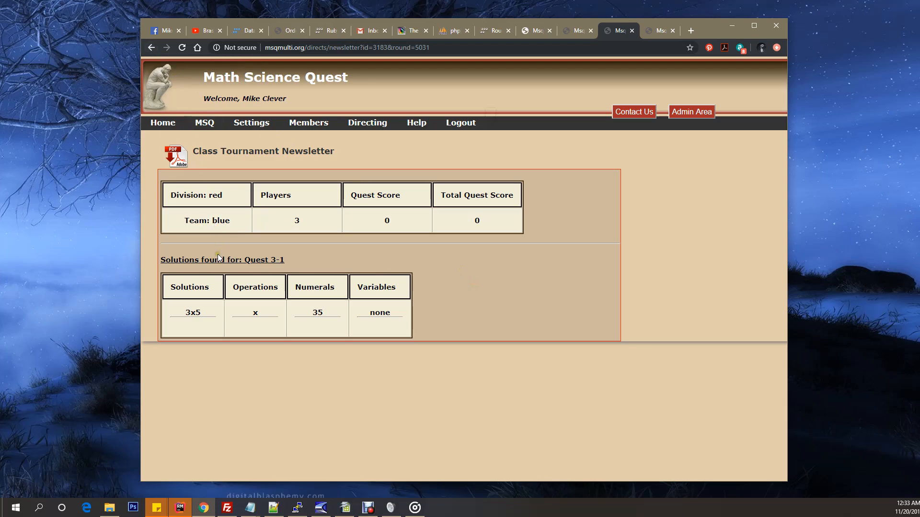
Step: Highlight the newsletter's solutions found for Quest 3-1 and return to the mctest3kkk cycles and rounds
drag(170, 260, 419, 321)
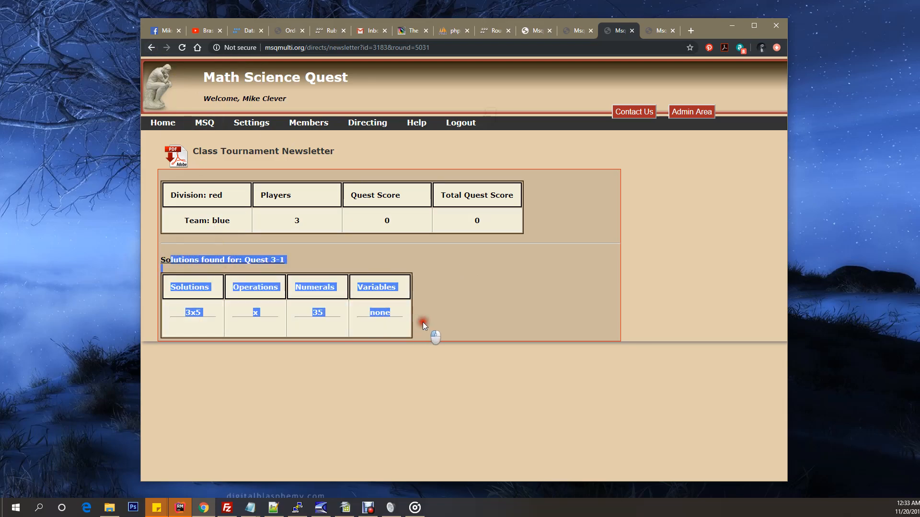
click(449, 314)
click(368, 123)
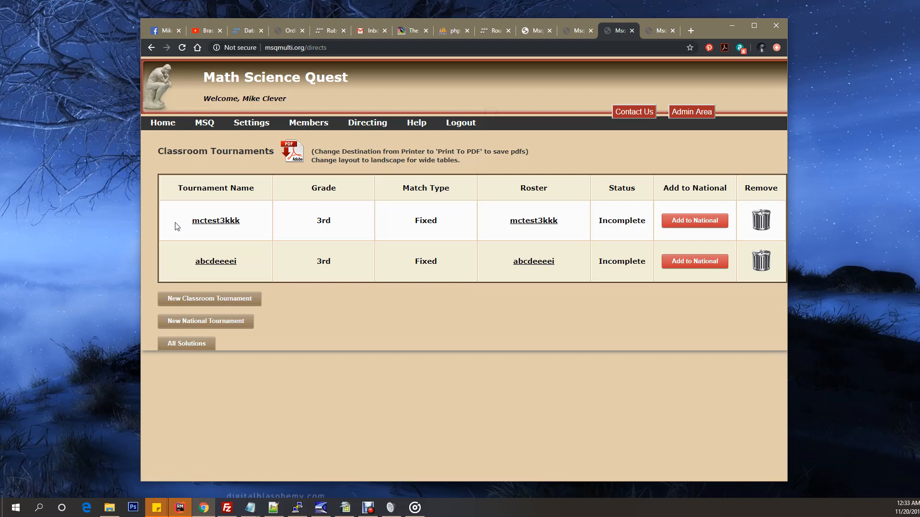
click(206, 220)
scroll(318, 301, down, 1)
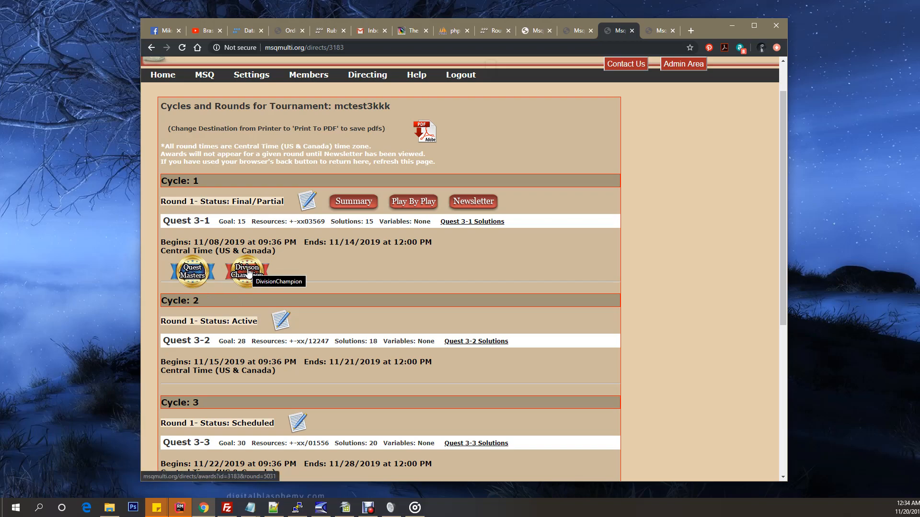
Step: Create the Cycle 1 Round 1 Quest Masters team award with the image download.jpg, highlighting the recommended 4:3 image sizes
click(195, 276)
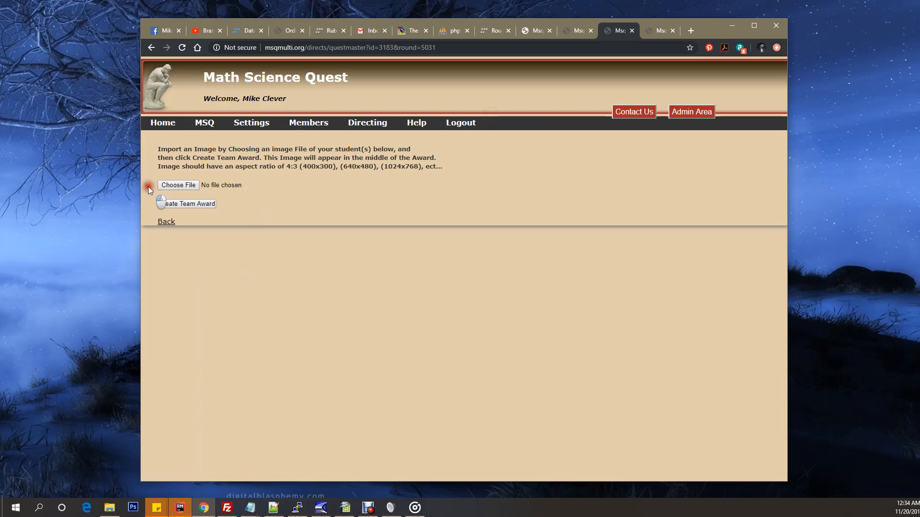
click(149, 206)
click(179, 185)
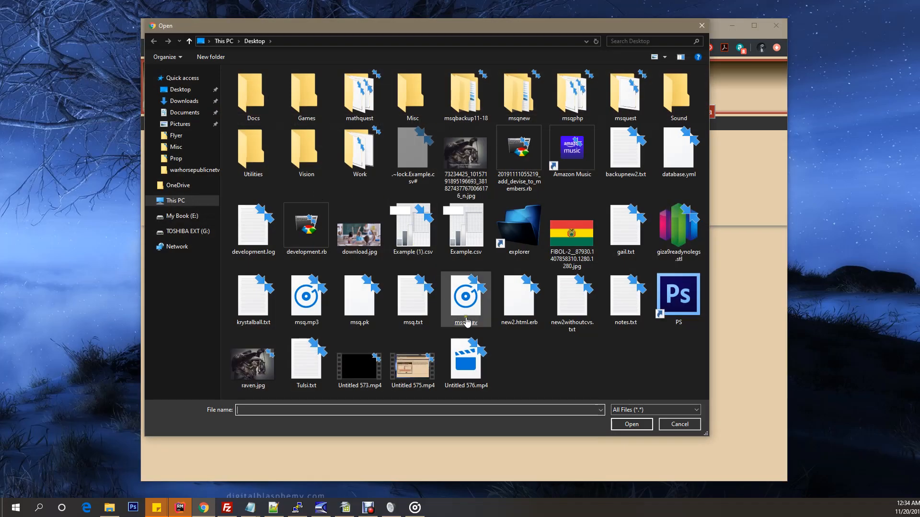
double_click(361, 235)
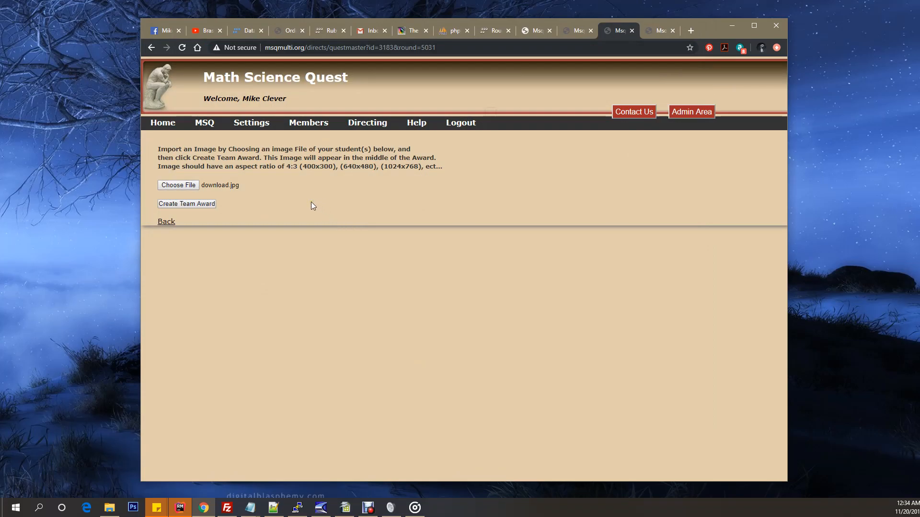
drag(286, 167, 424, 166)
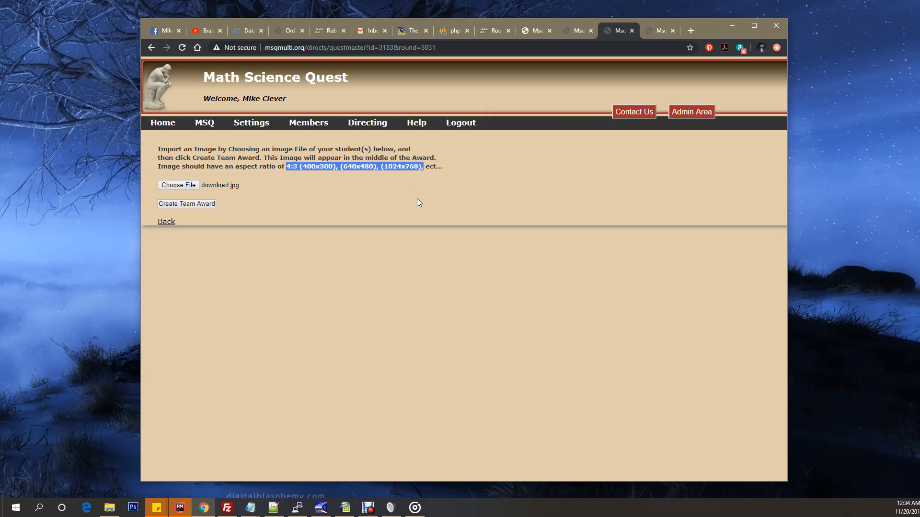
click(416, 203)
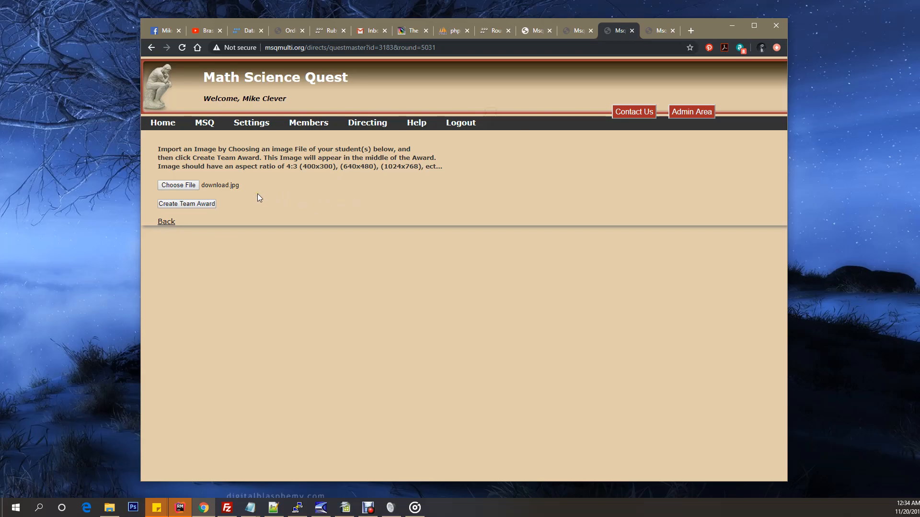
click(199, 206)
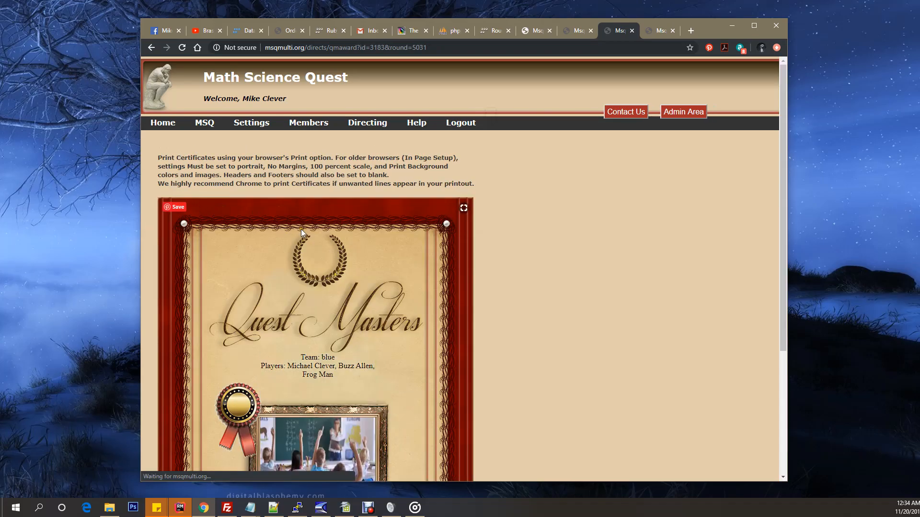
Step: Examine the Quest Masters certificate, highlighting the team and player lines and the tournament name and date
scroll(530, 272, down, 3)
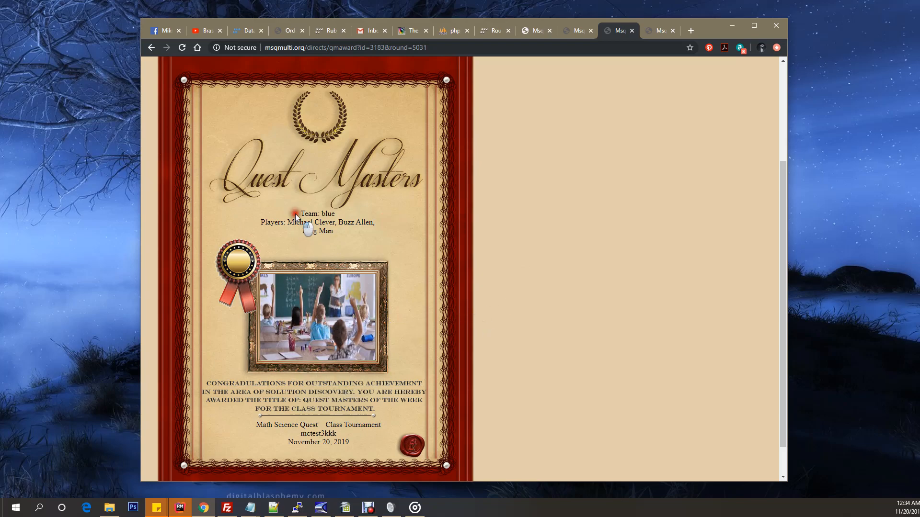
drag(295, 213, 346, 229)
click(373, 240)
drag(254, 423, 358, 446)
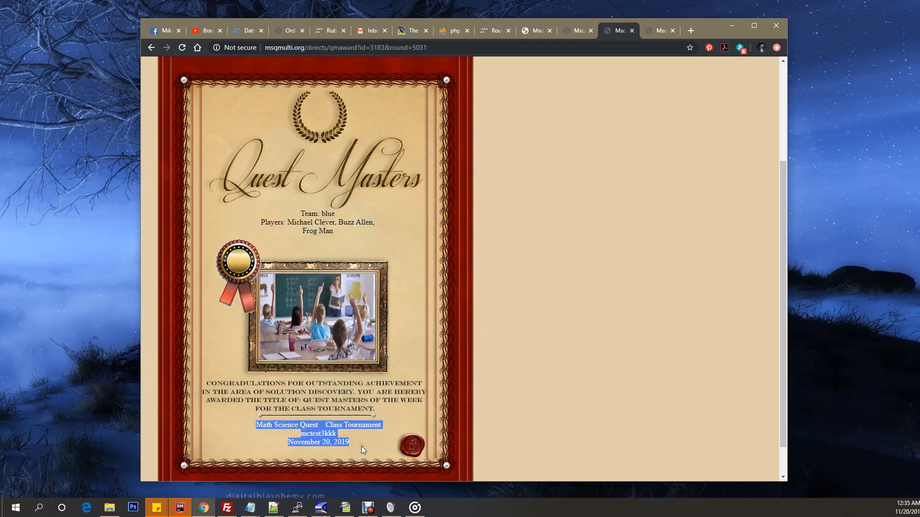
click(361, 446)
Step: Preview the Quest Masters certificate for printing, cancel the print, and highlight the page's certificate printing instructions
scroll(560, 286, up, 3)
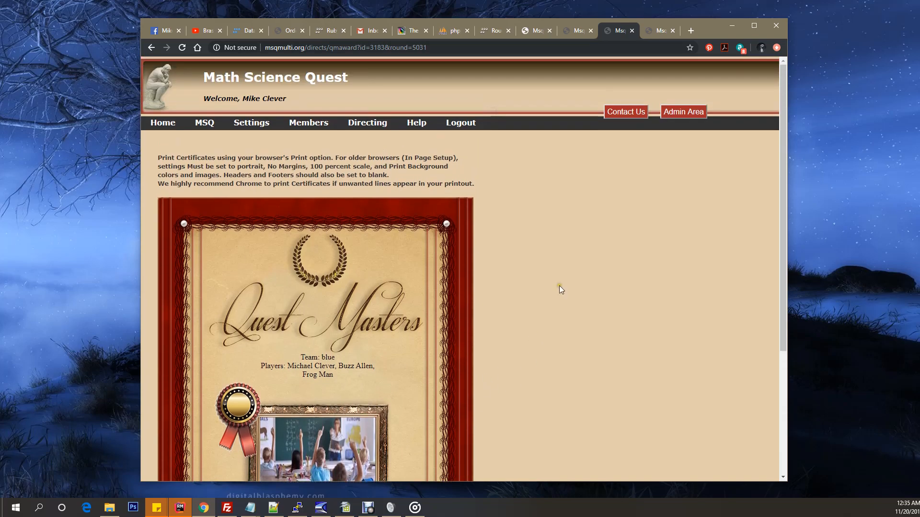
click(776, 48)
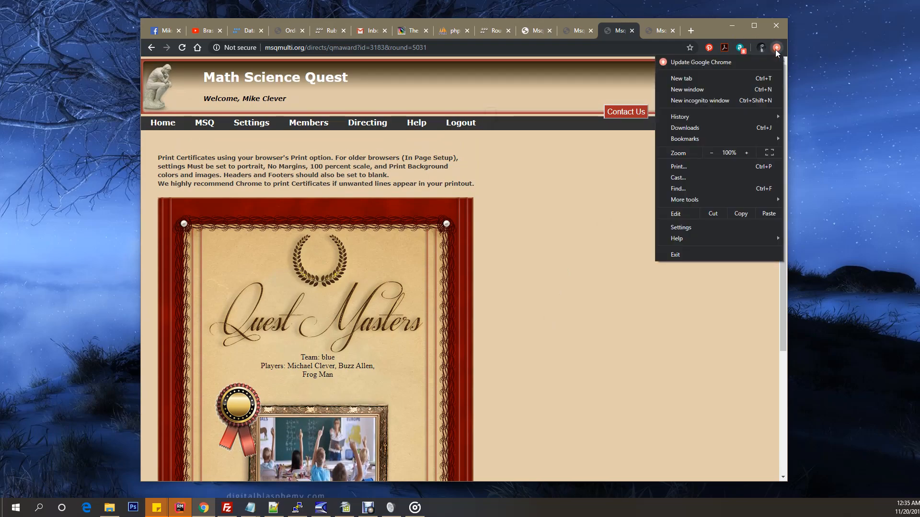
click(678, 167)
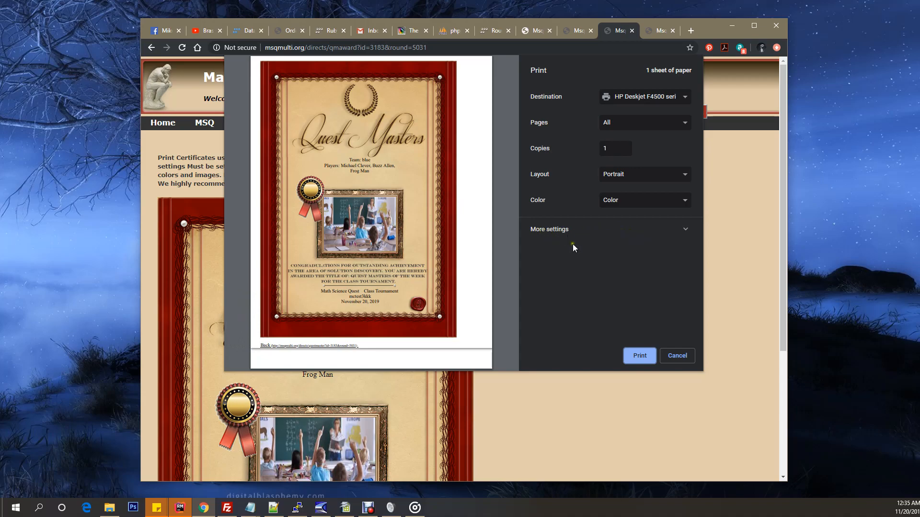
click(677, 356)
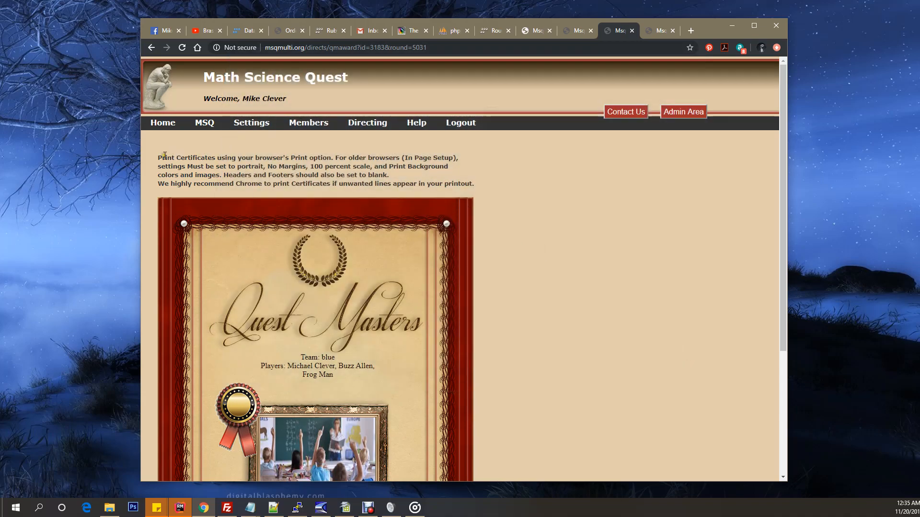
drag(156, 159, 493, 183)
click(530, 187)
Step: Open the mctest3kkk roster from the classroom tournaments and view the players available for deletion without choosing one
click(366, 124)
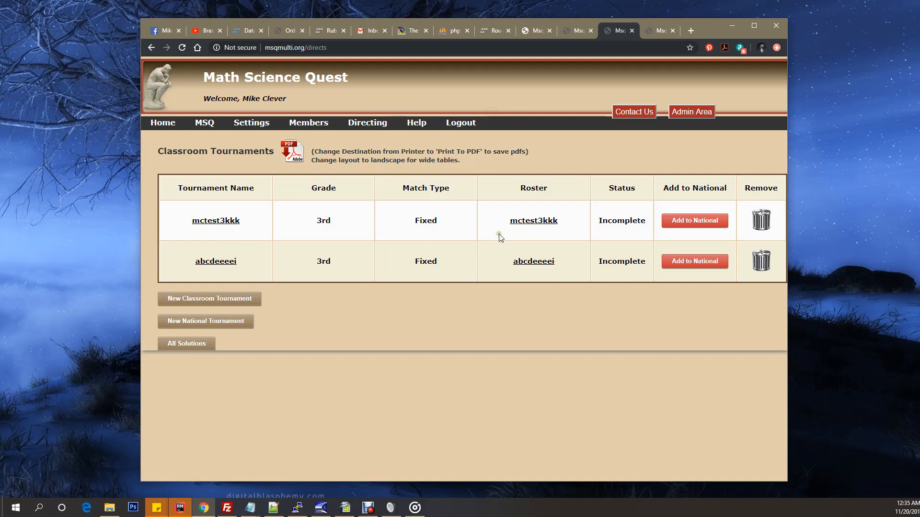
click(535, 235)
click(536, 235)
click(532, 220)
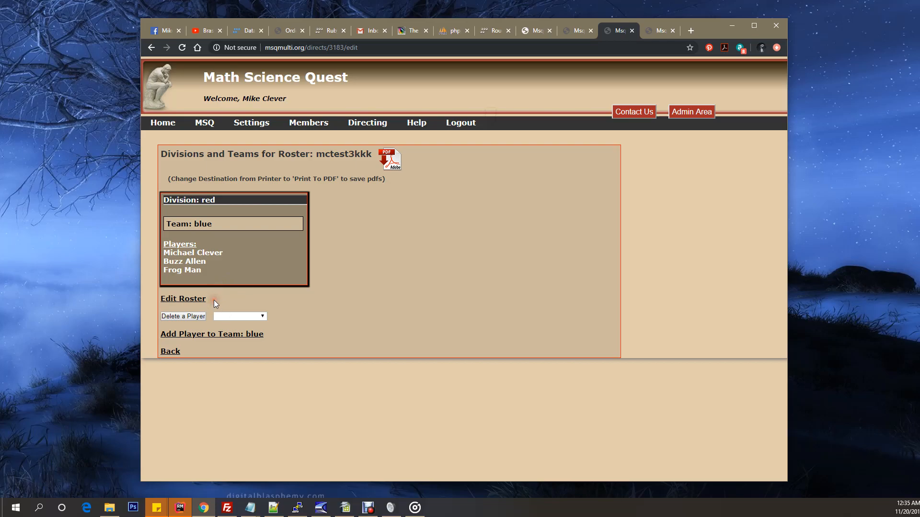
click(155, 318)
click(261, 314)
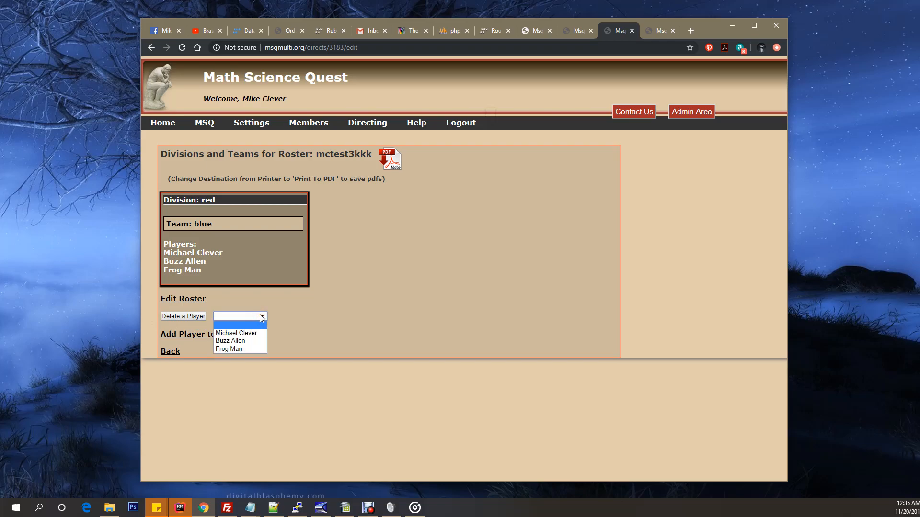
click(294, 326)
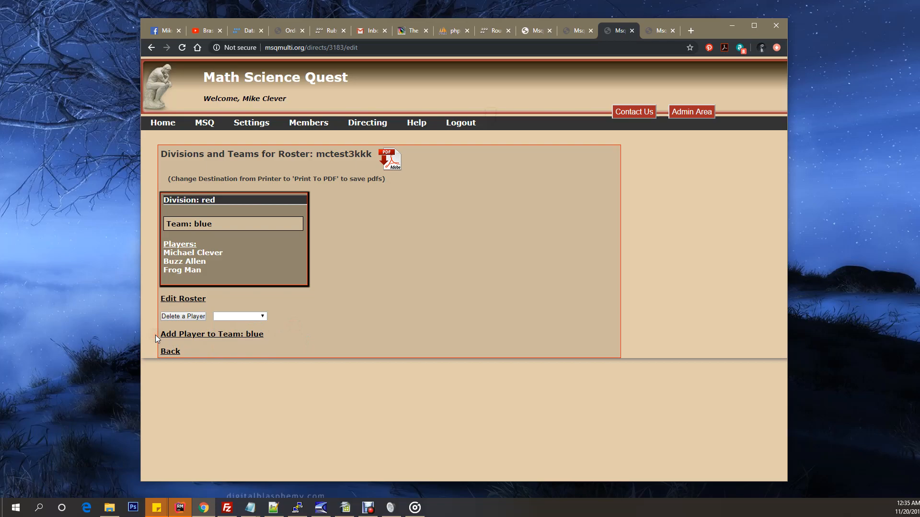
Step: Search for a player by username, add that player to team blue, and highlight the new roster entry
click(203, 336)
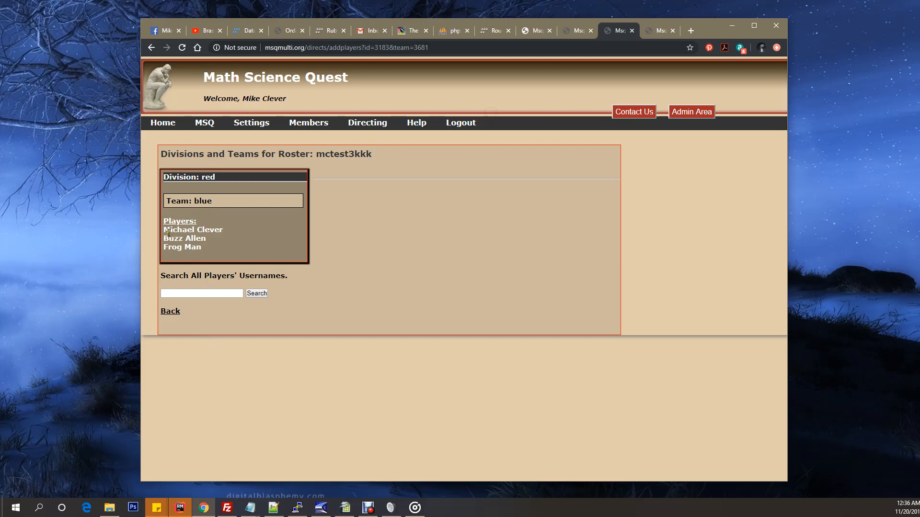
click(194, 293)
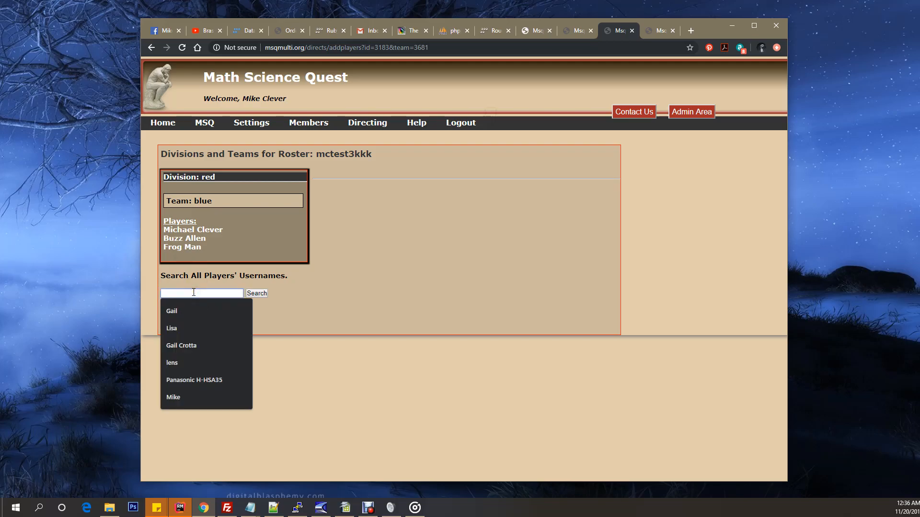
text(Aviela)
click(174, 311)
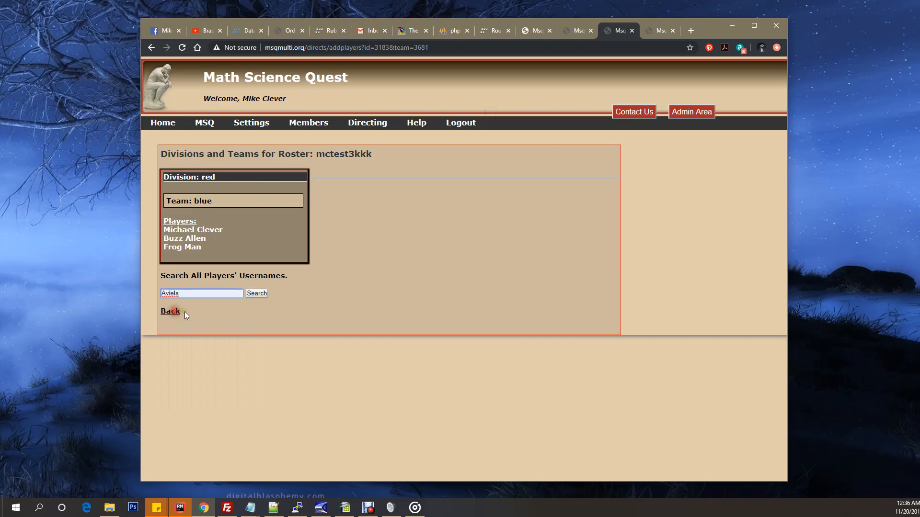
click(260, 293)
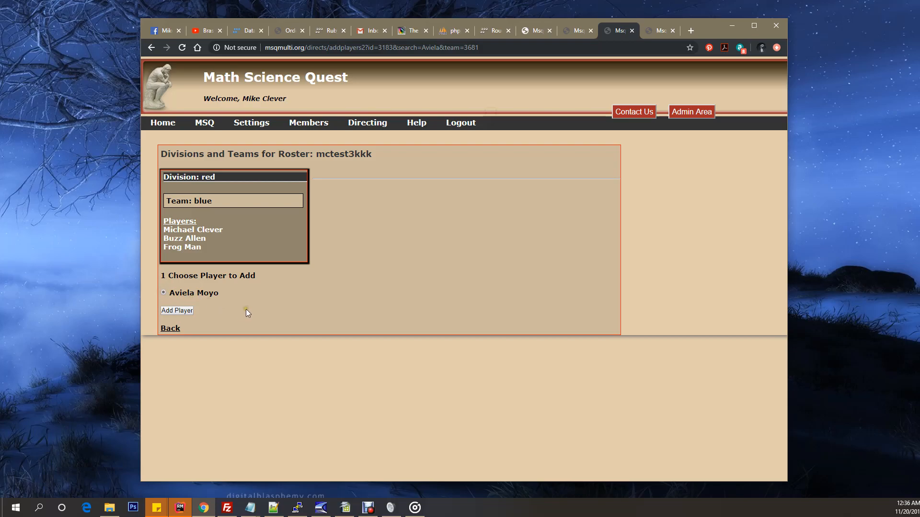
click(177, 311)
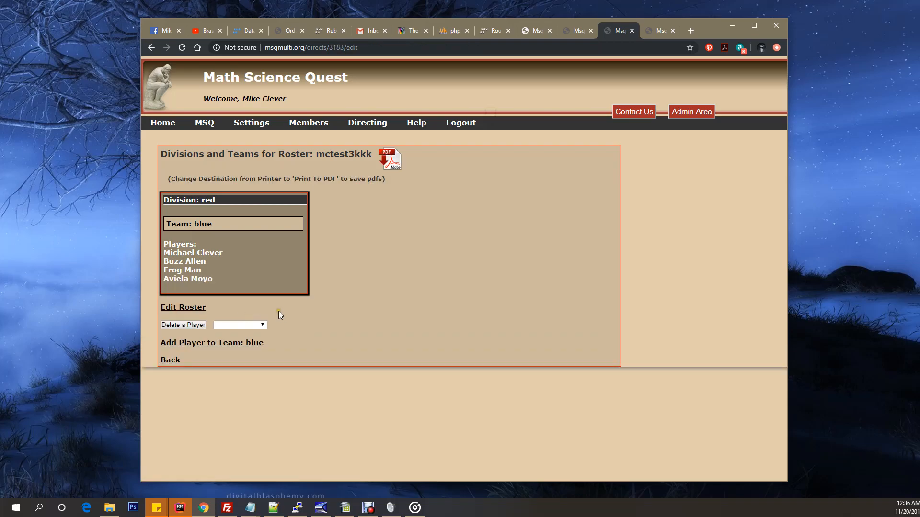
drag(163, 281, 223, 281)
click(166, 278)
drag(166, 278, 205, 278)
click(230, 278)
Step: Delete the newly added player from team blue and point out the remaining players on the roster
click(260, 325)
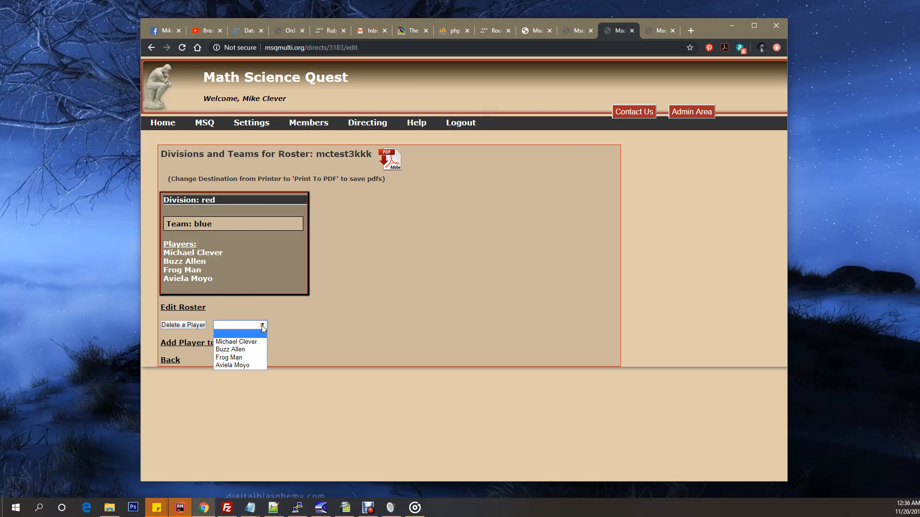
click(235, 364)
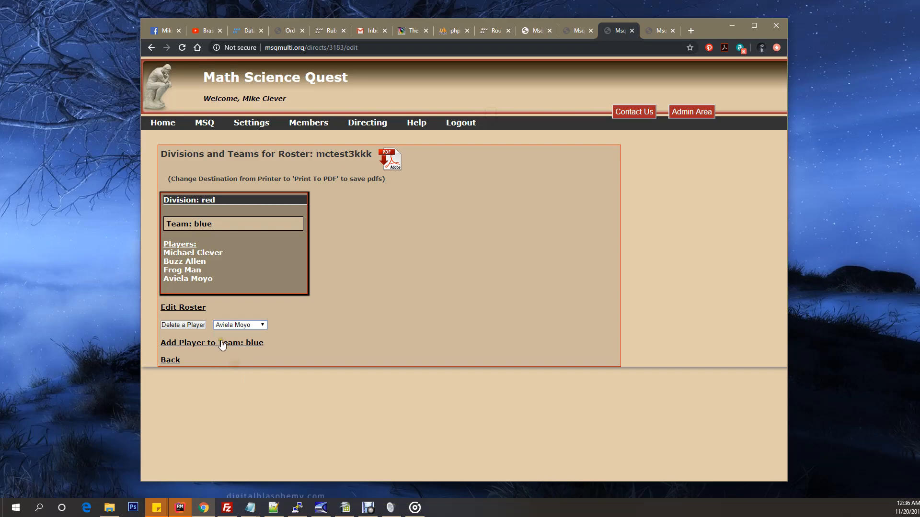
click(181, 325)
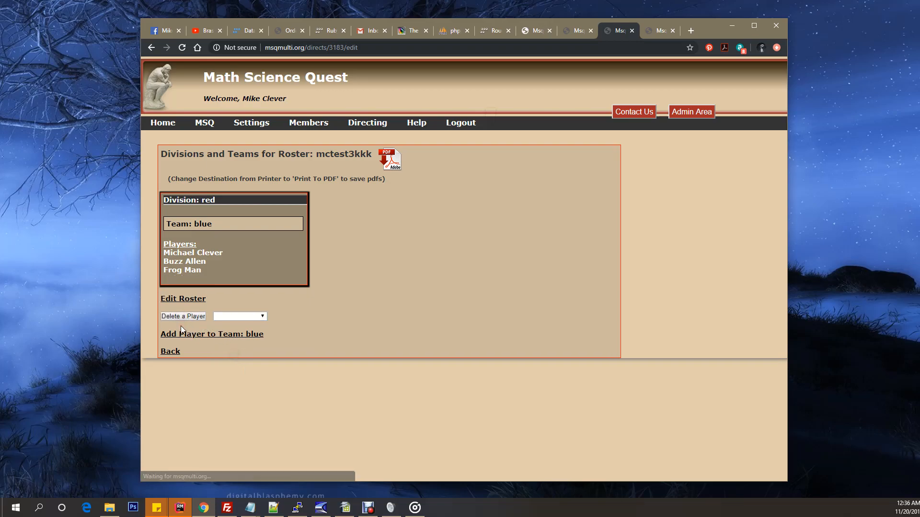
drag(160, 275, 155, 251)
click(155, 251)
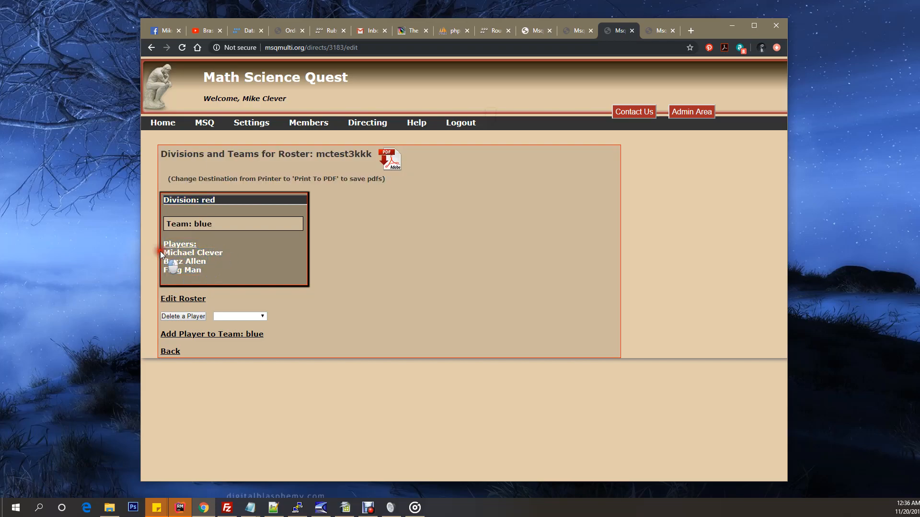
click(367, 273)
Step: Log out and sign in to the Frogs Class director's account with its saved e-mail and password
click(460, 123)
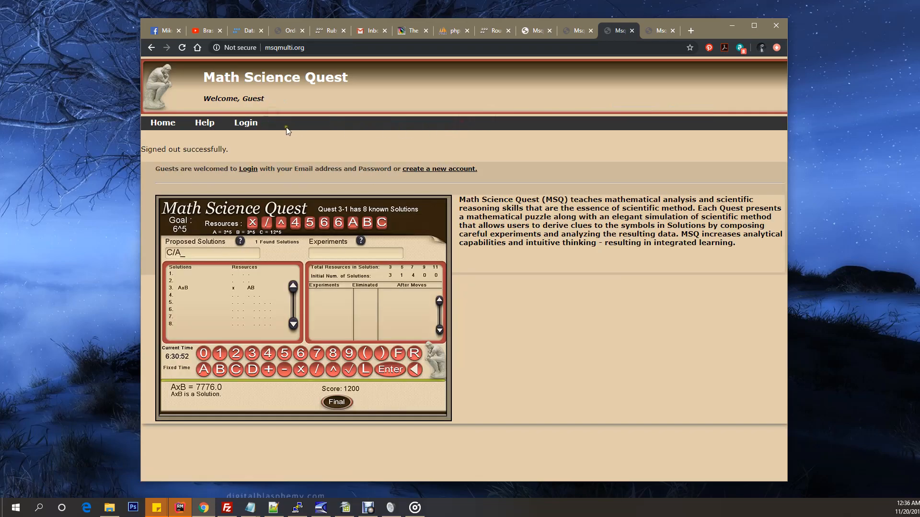
click(246, 123)
click(186, 183)
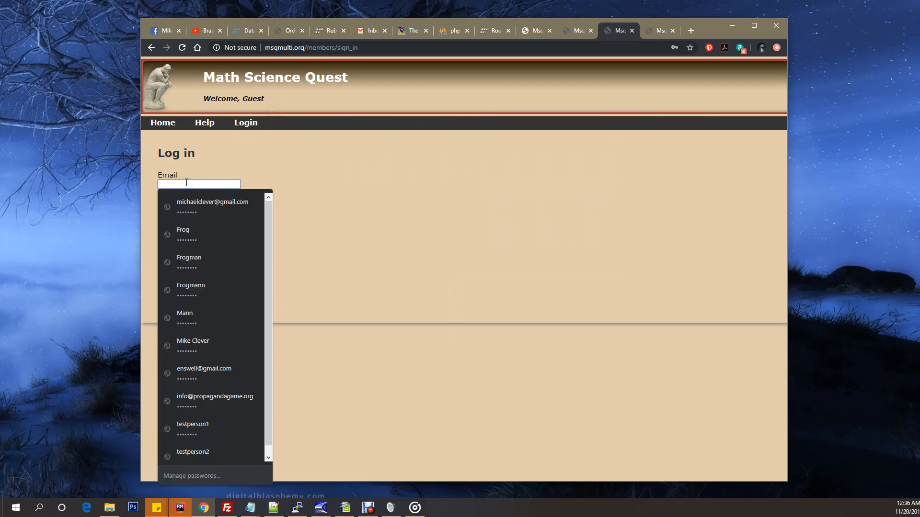
click(198, 400)
click(184, 240)
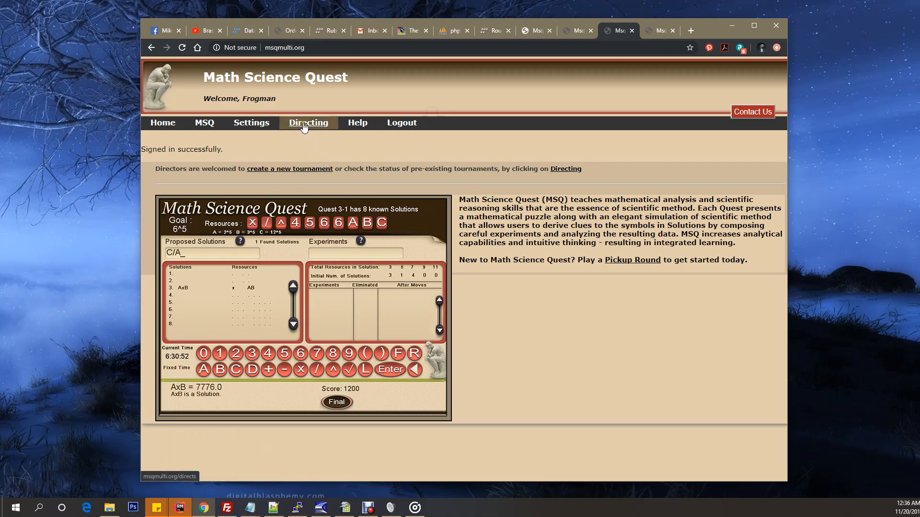
Step: Open a new classroom tournament form from the director's tournament list and go to its roster options
click(305, 127)
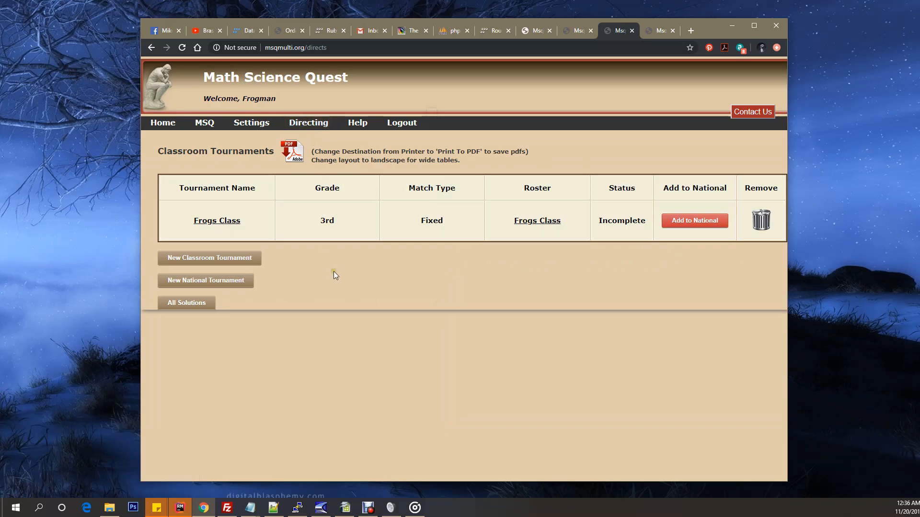
click(220, 259)
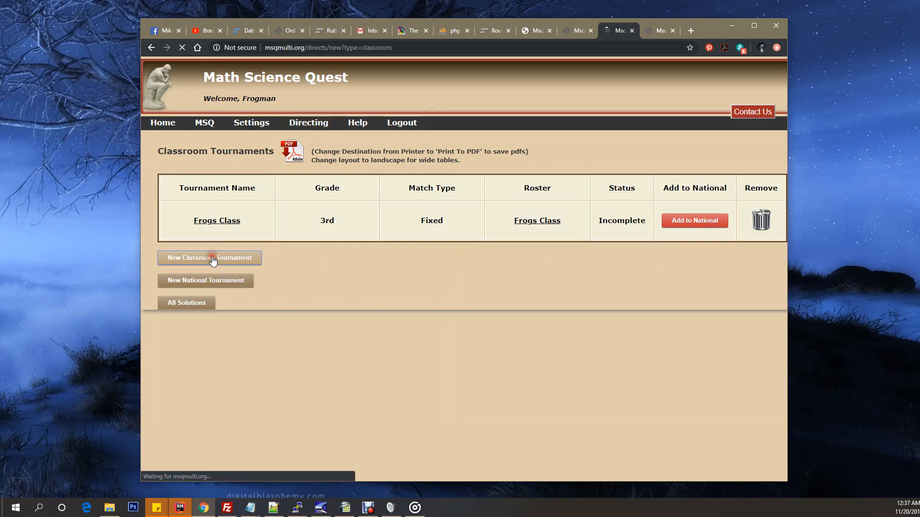
scroll(345, 292, down, 3)
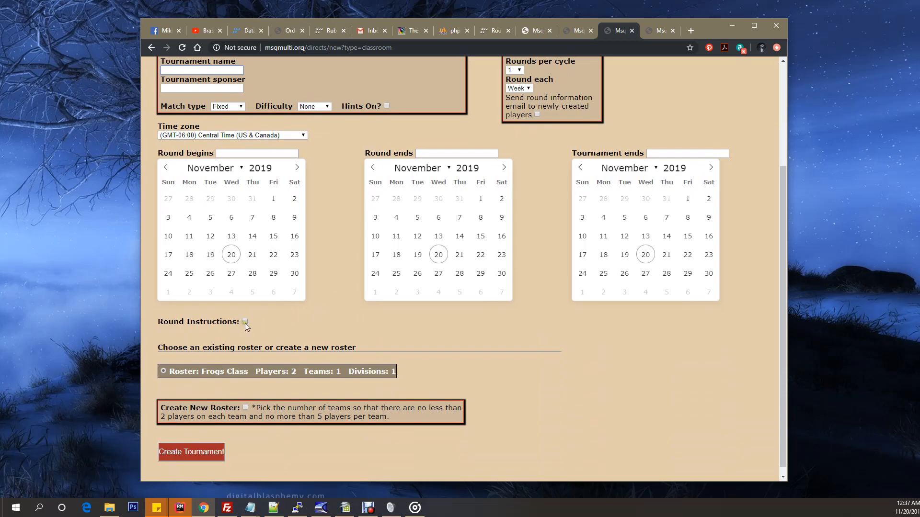
Step: Highlight the heading about choosing an existing or new roster, and point out the Frogs Class roster without selecting it
drag(157, 348, 376, 349)
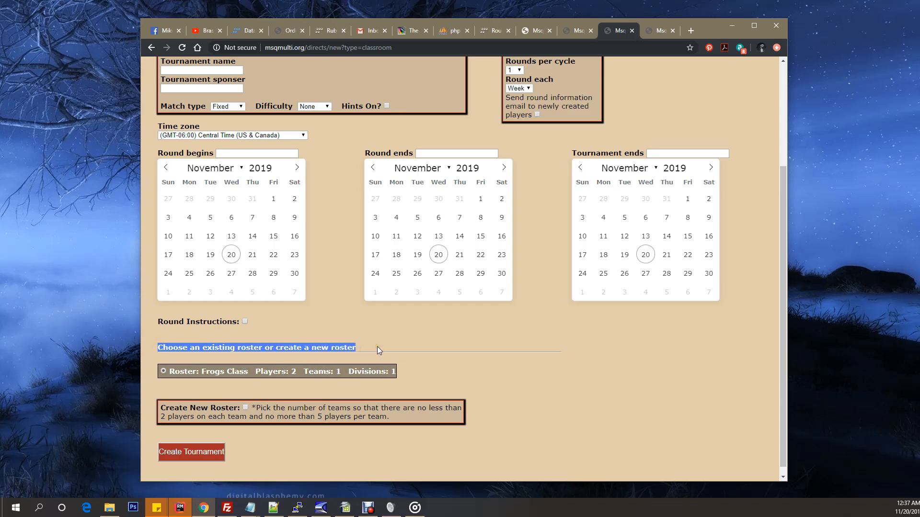
click(278, 358)
click(191, 381)
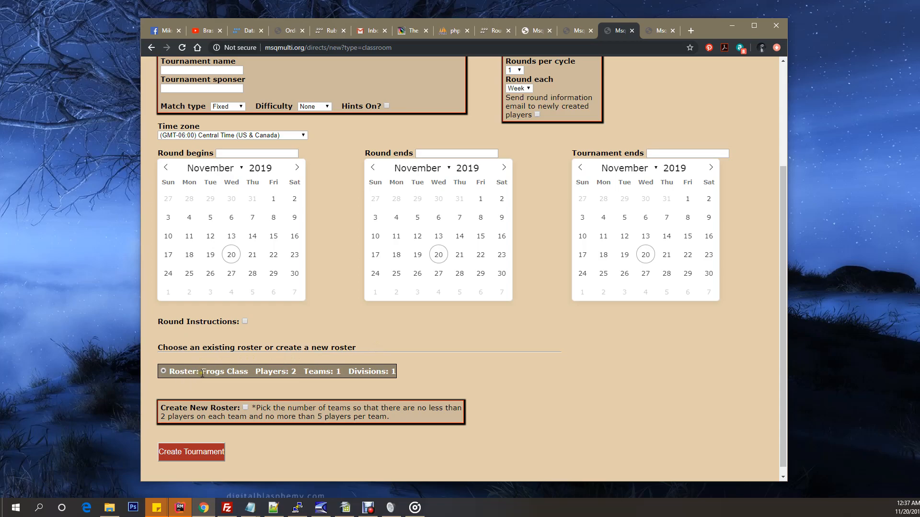
drag(201, 372, 281, 389)
click(326, 383)
scroll(427, 370, down, 1)
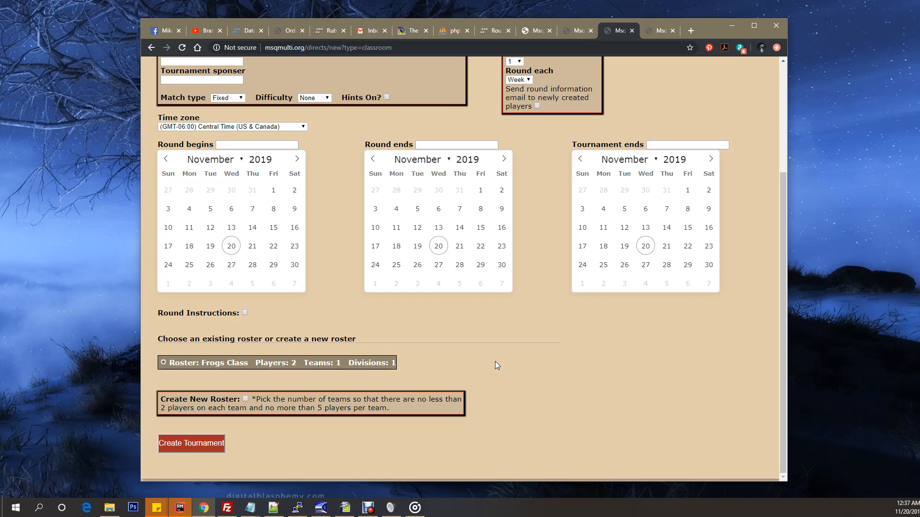
Step: Enable Create New Roster to view its player account, division and team settings, and disable it again
click(246, 399)
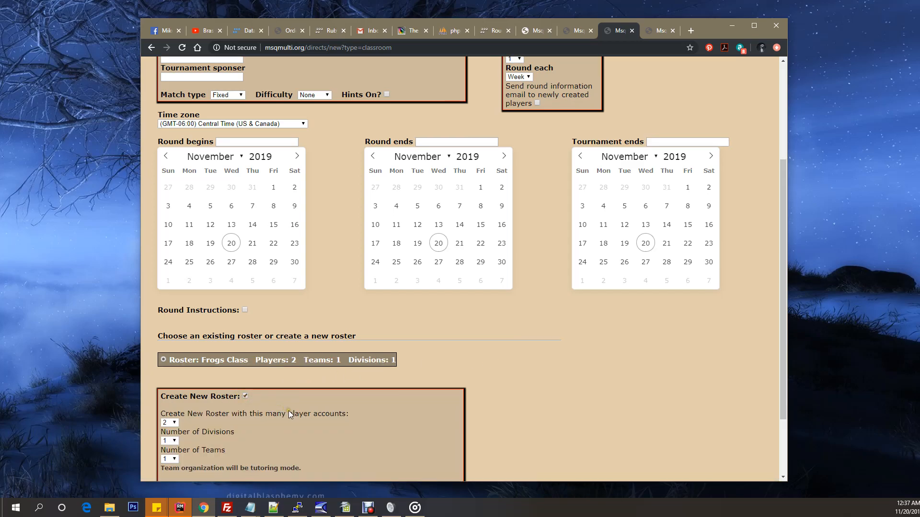
scroll(309, 426, down, 2)
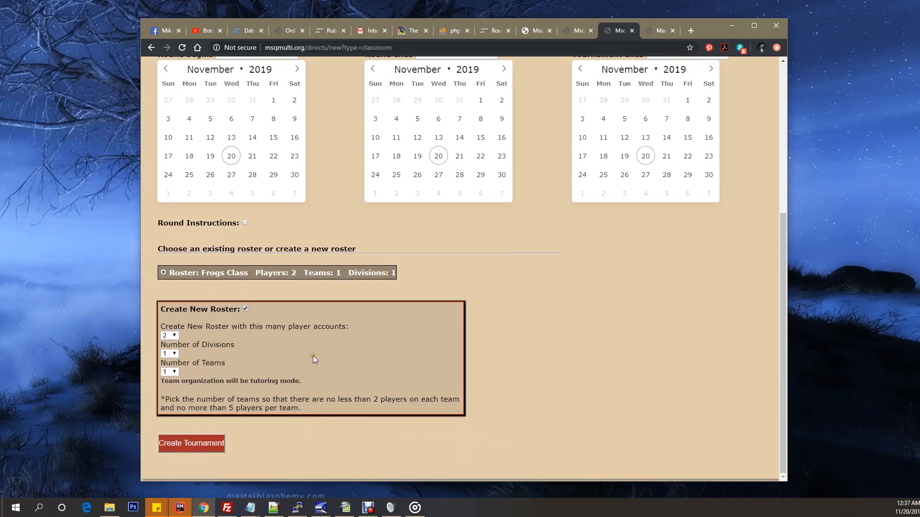
click(175, 281)
click(253, 309)
click(245, 309)
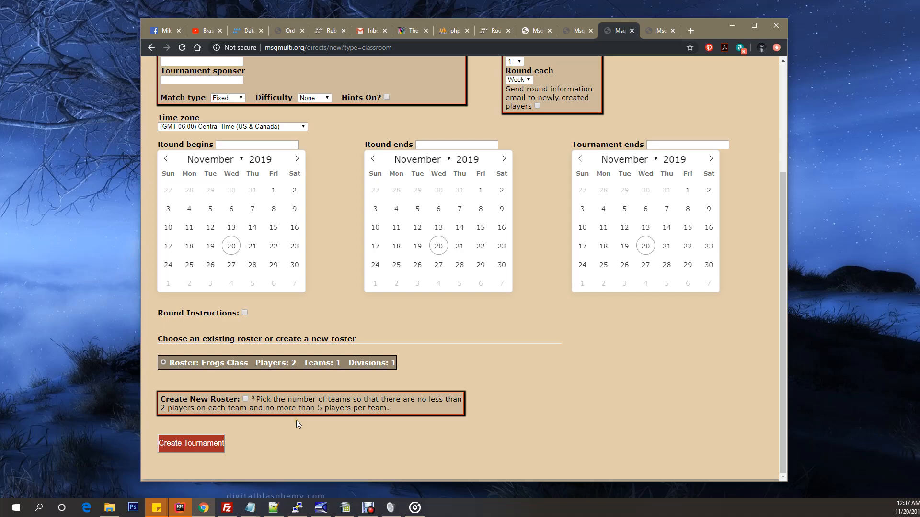
Step: Leave the classroom tournament form without creating the tournament and return to the site's home page
scroll(296, 420, up, 3)
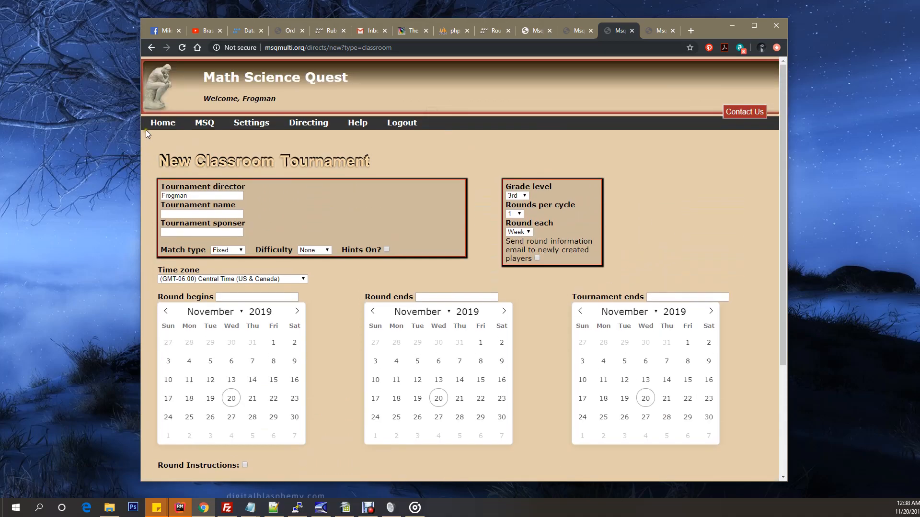
click(158, 126)
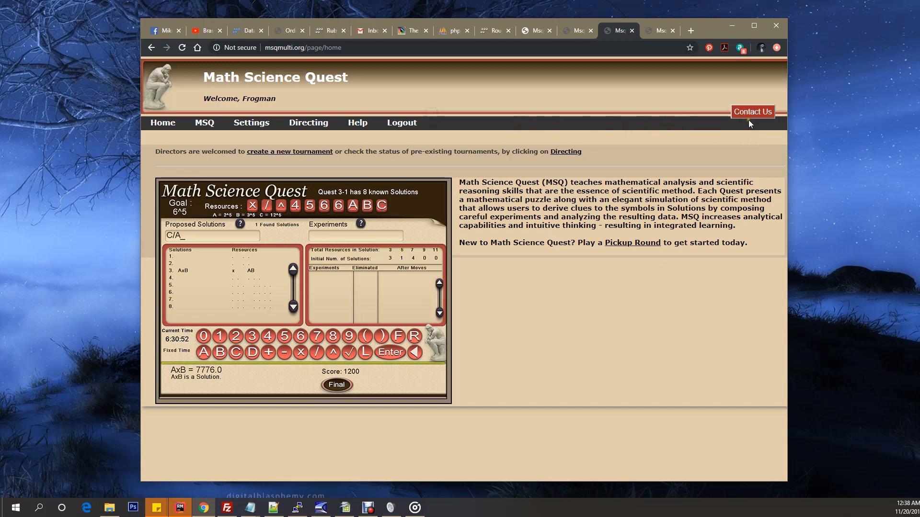
click(754, 131)
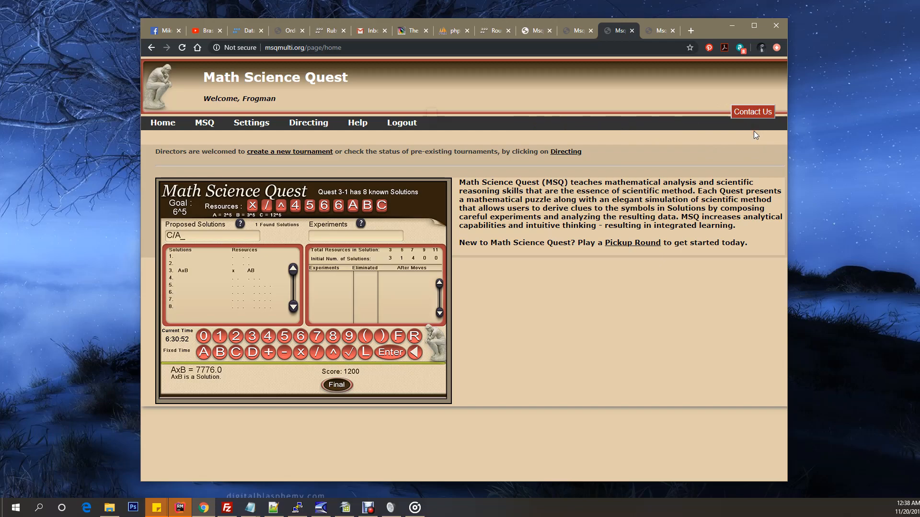